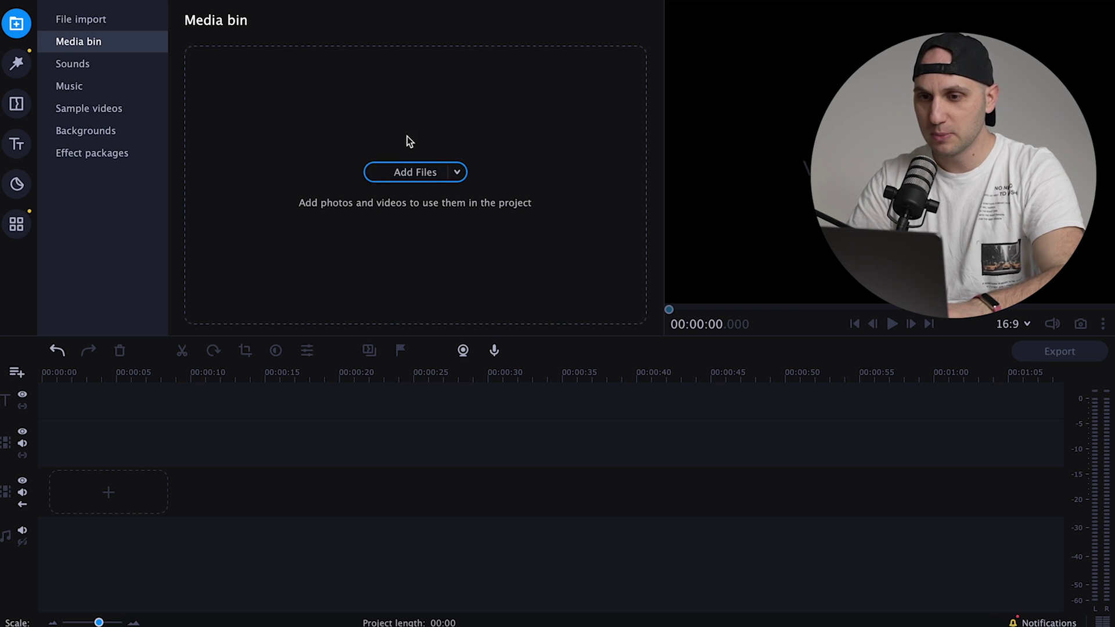
# Drag the six travel clips from Finder's Movavi folder into the project, creating a 01:33 timeline.
pyautogui.press('super+Tab')
pyautogui.press('super+Tab')
pyautogui.press('super+Tab')
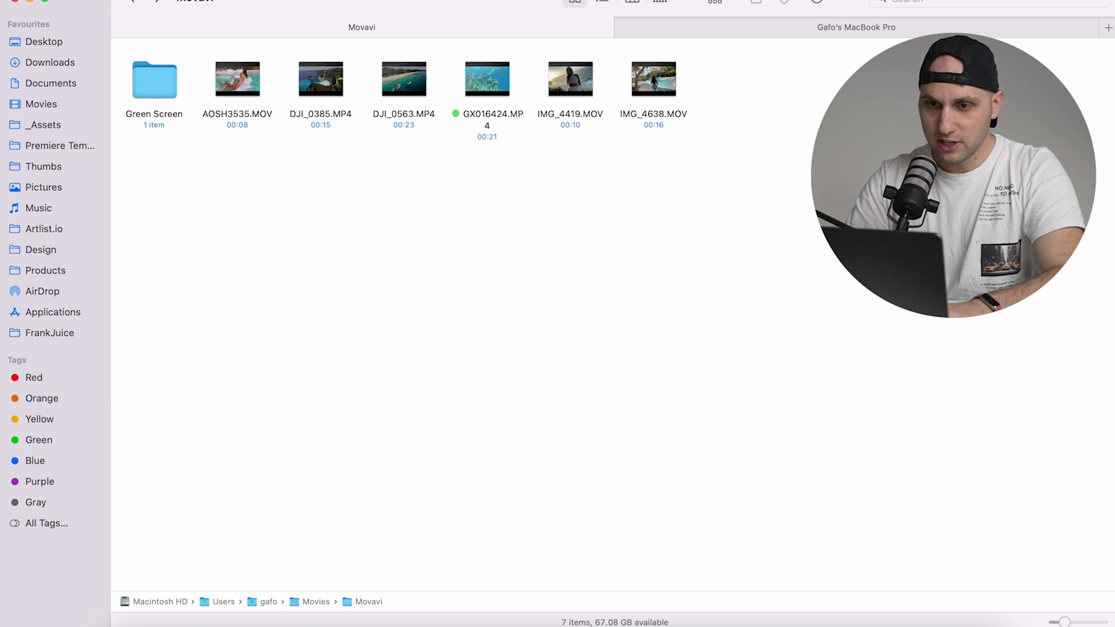
pyautogui.moveTo(831, 190); pyautogui.dragTo(247, 501)
pyautogui.press('super+Tab')
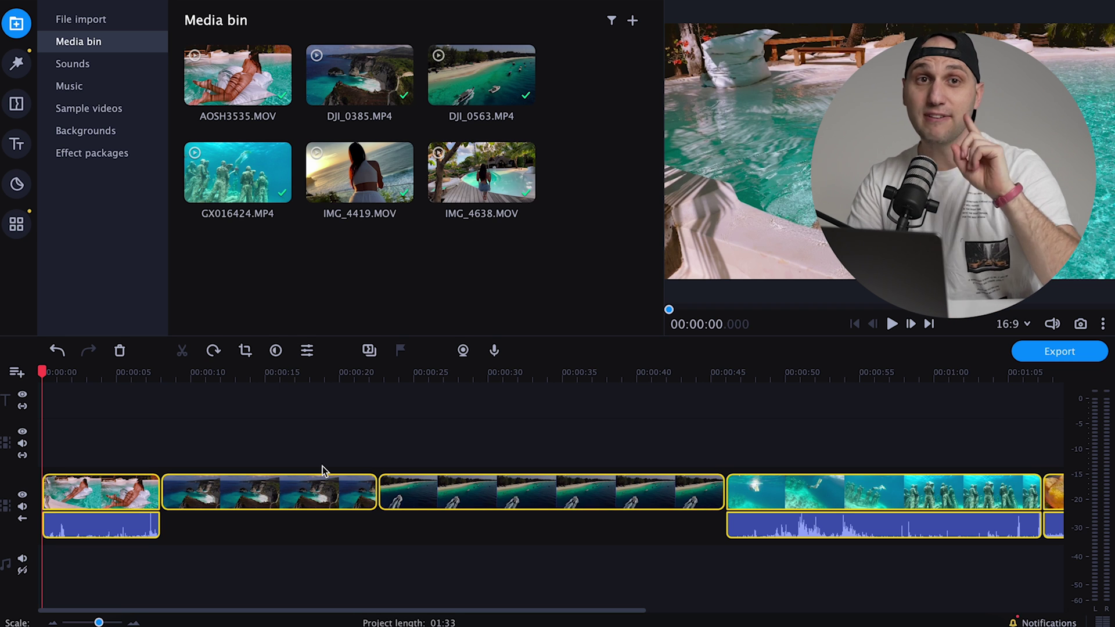
# Move the DJI_0385 clip so it sits after DJI_0563.
pyautogui.click(139, 372)
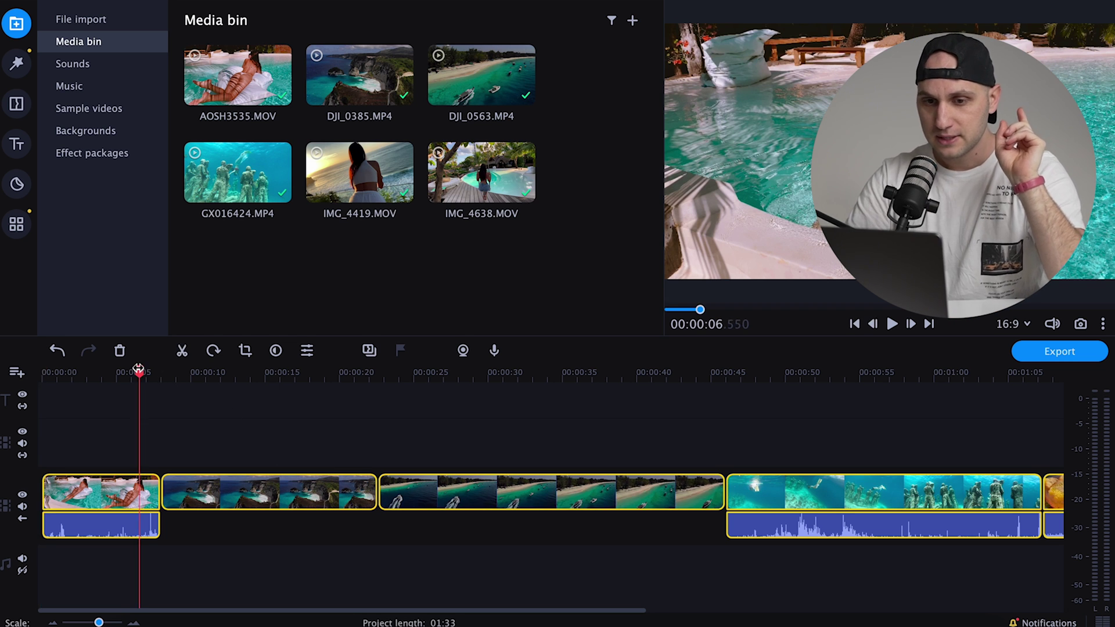
pyautogui.moveTo(222, 485); pyautogui.dragTo(391, 435)
pyautogui.moveTo(297, 482); pyautogui.dragTo(643, 489)
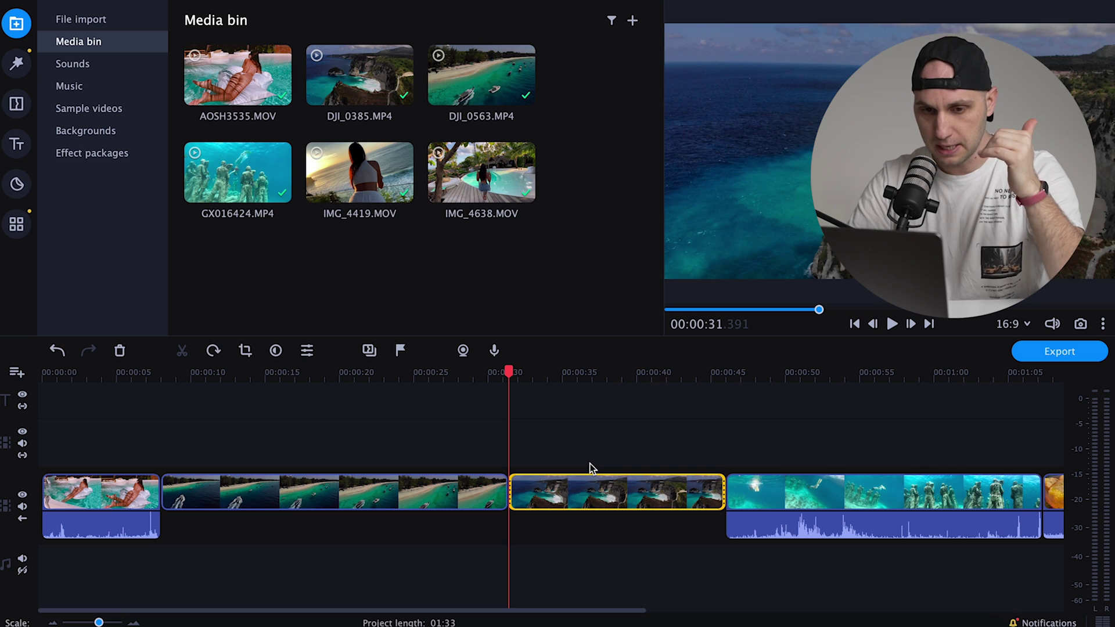
# Turn off gap closing, slide DJI_0563 in after the first clip, and delete the empty gap.
pyautogui.click(23, 521)
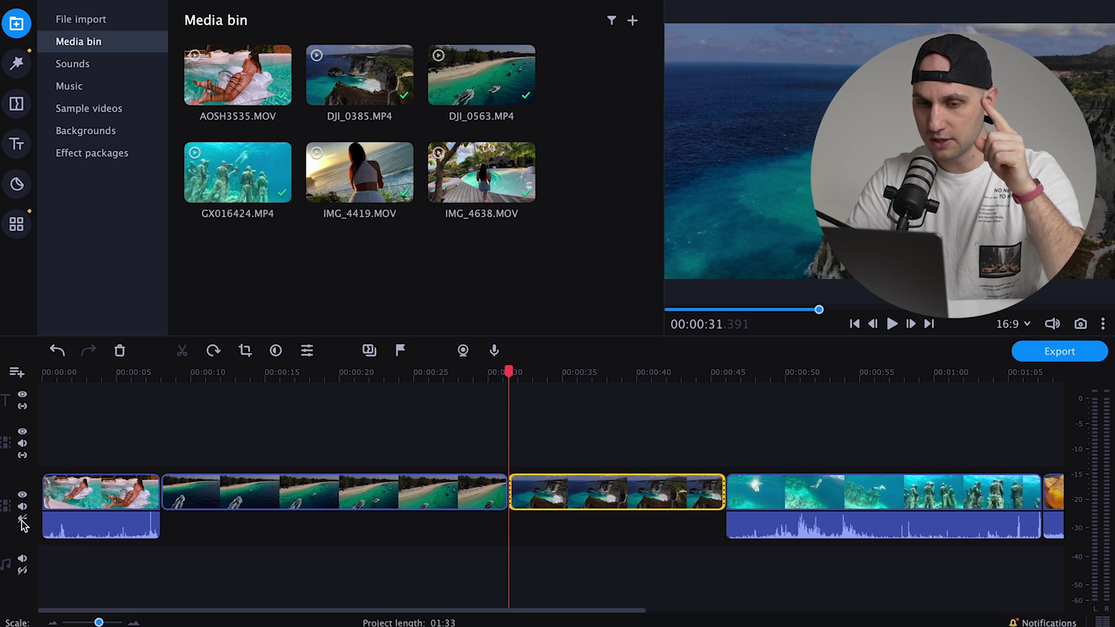
pyautogui.moveTo(332, 432); pyautogui.dragTo(995, 542)
pyautogui.moveTo(474, 500); pyautogui.dragTo(389, 465)
pyautogui.click(422, 479)
pyautogui.click(594, 492)
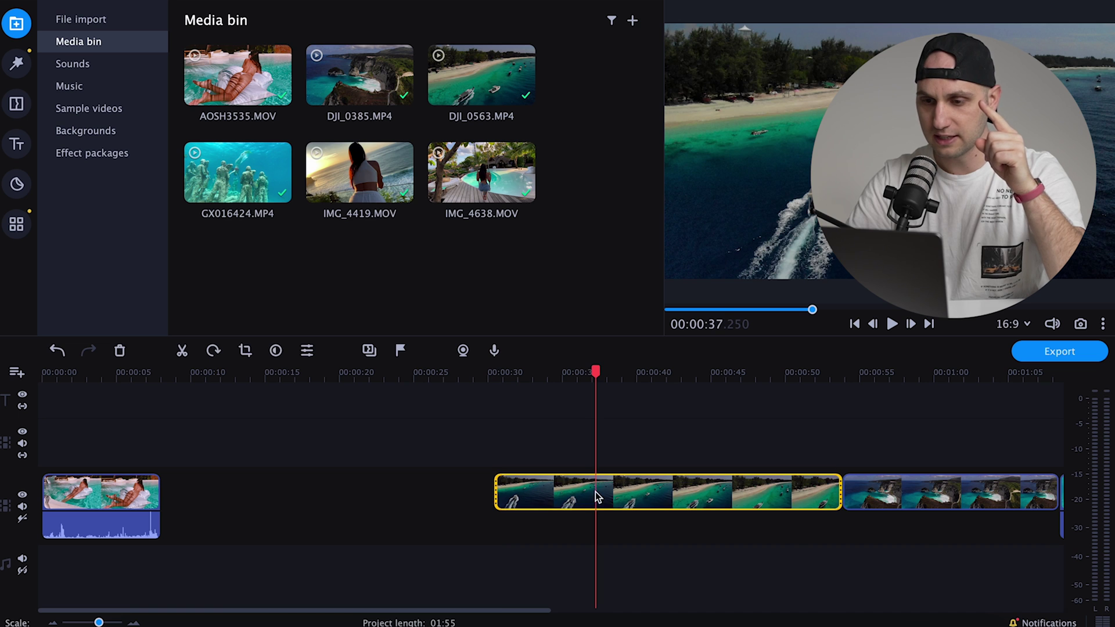
pyautogui.moveTo(633, 490); pyautogui.dragTo(451, 489)
pyautogui.click(266, 486)
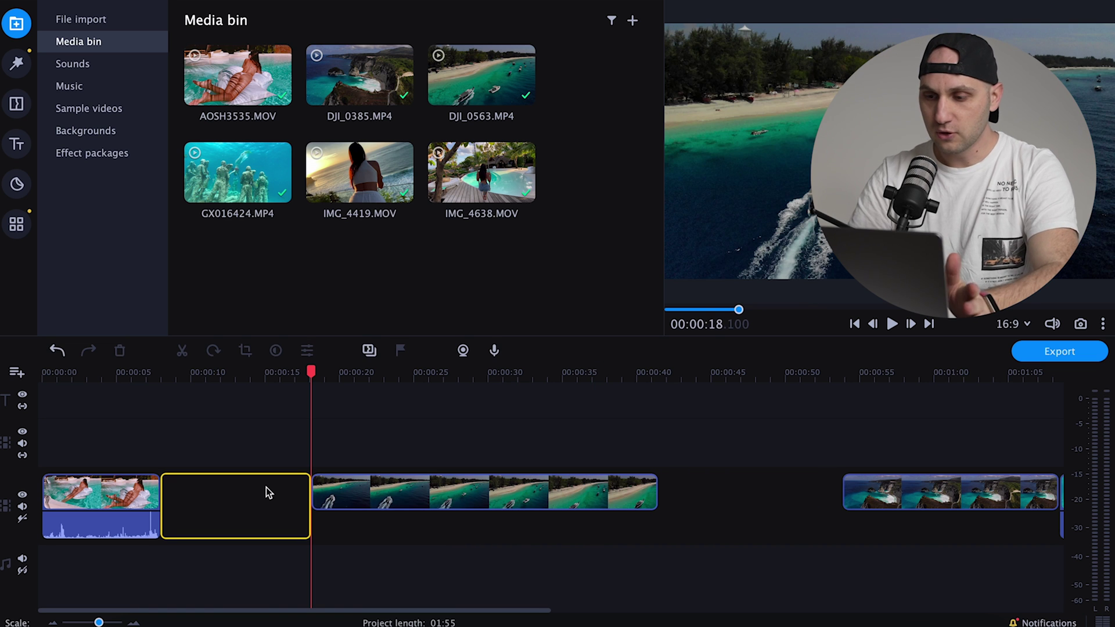
pyautogui.press('Delete')
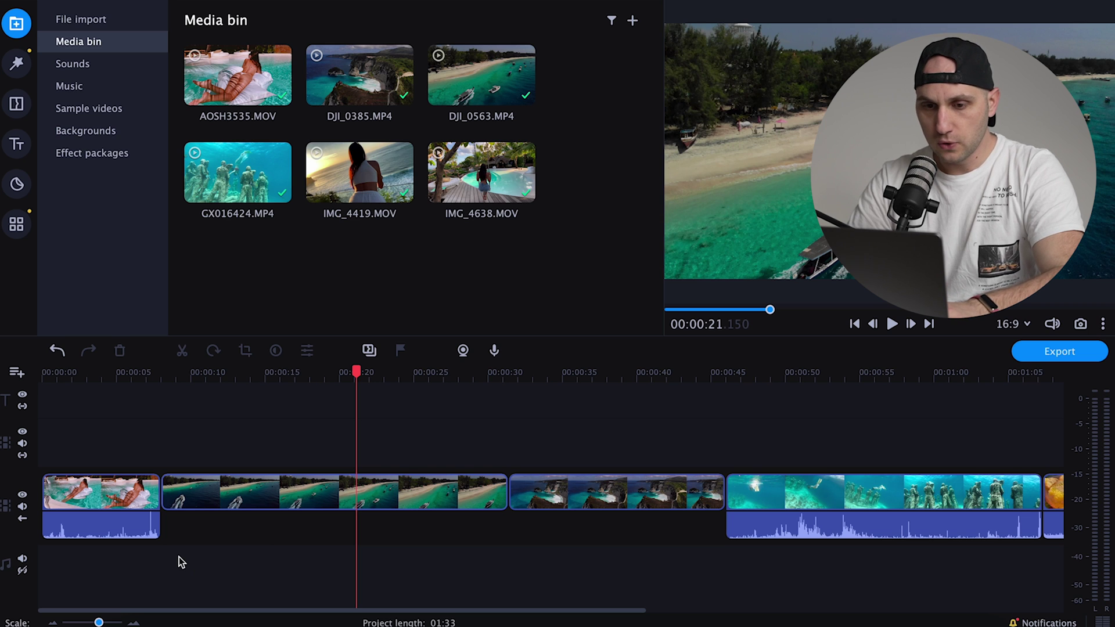
# Delete the opening clip's audio.
pyautogui.click(121, 522)
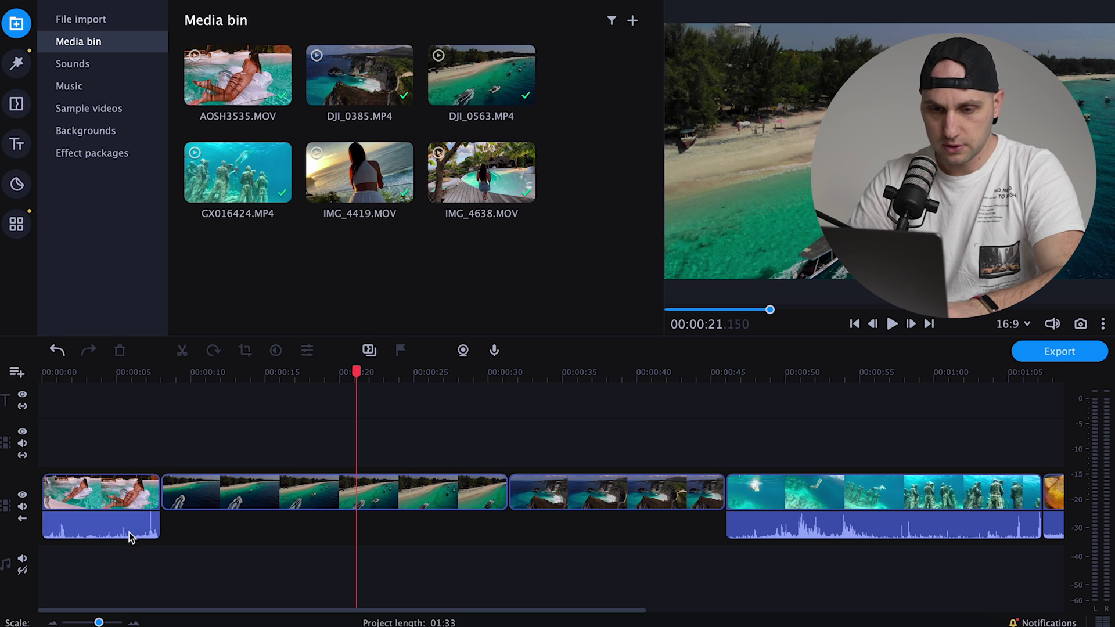
pyautogui.click(127, 528)
pyautogui.press('Delete')
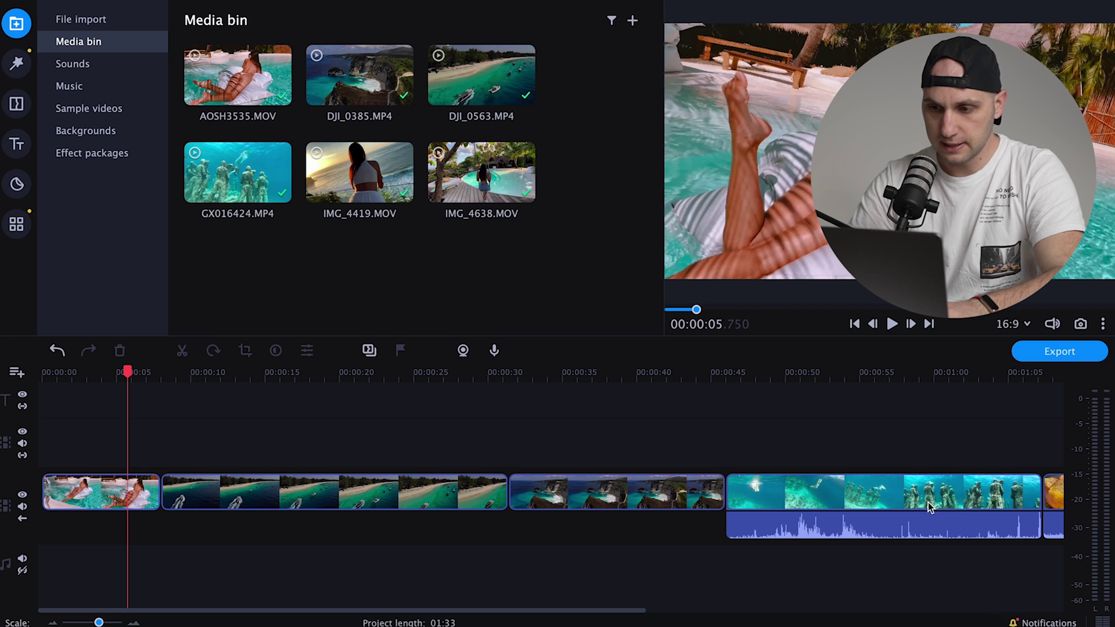
# Add the adrenaline mp3 from the Artlist.io folder to the audio track, aligned to 00:00.
pyautogui.click(858, 494)
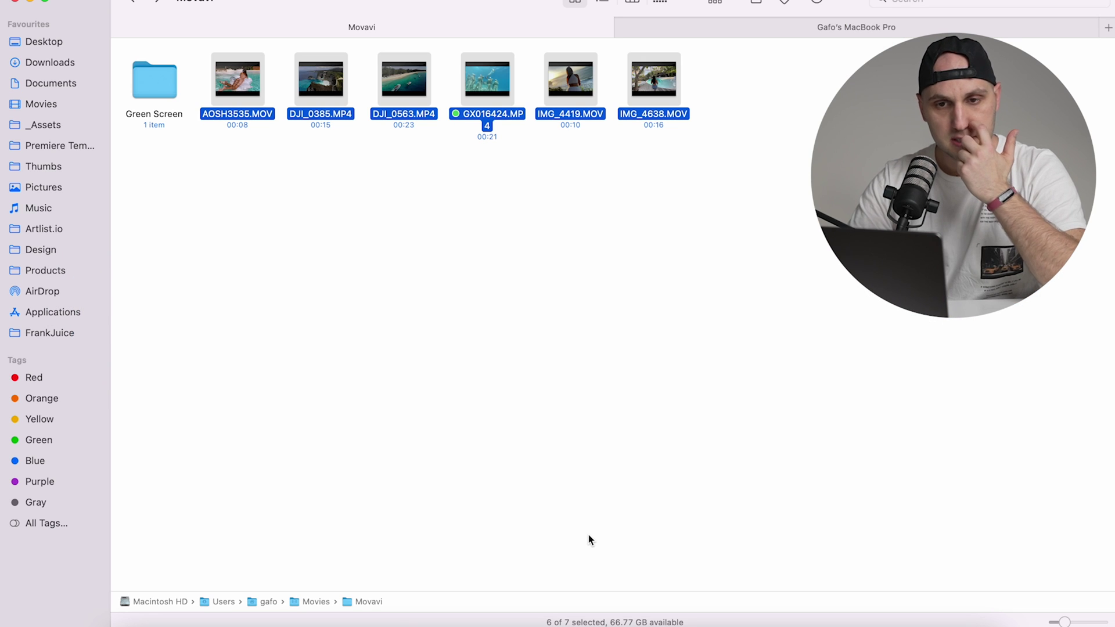
pyautogui.click(52, 231)
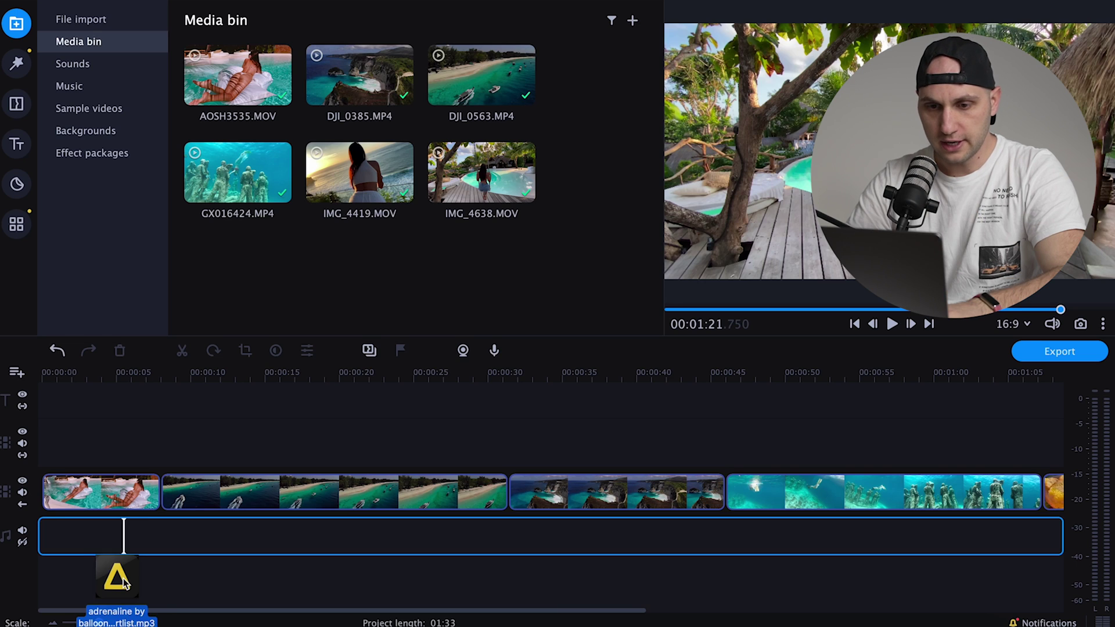
pyautogui.moveTo(112, 577); pyautogui.dragTo(125, 583)
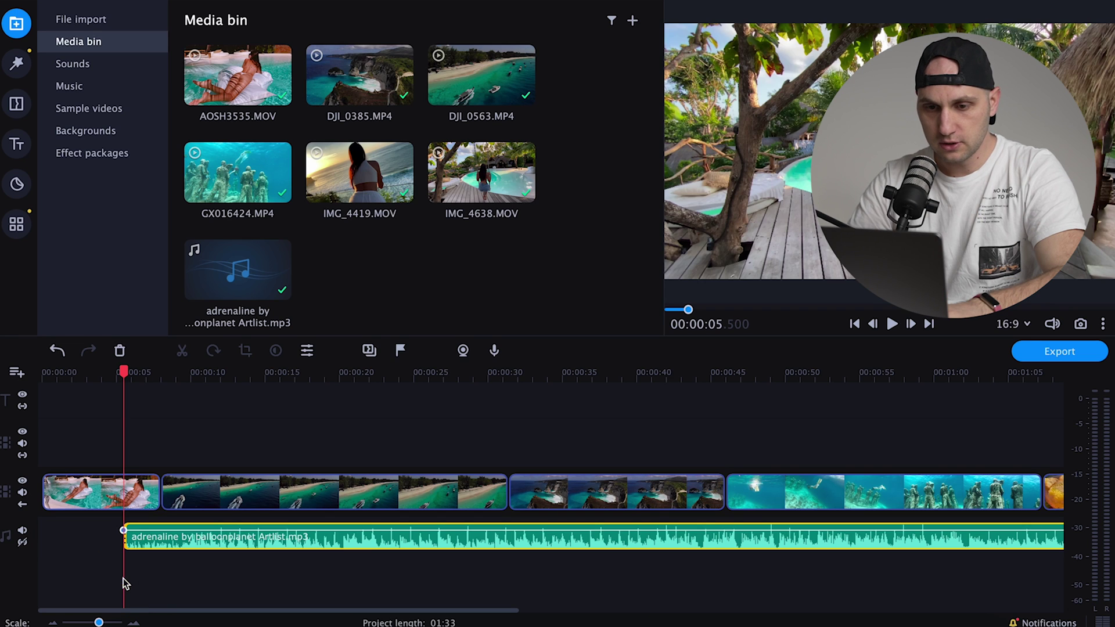
pyautogui.moveTo(394, 544); pyautogui.dragTo(312, 544)
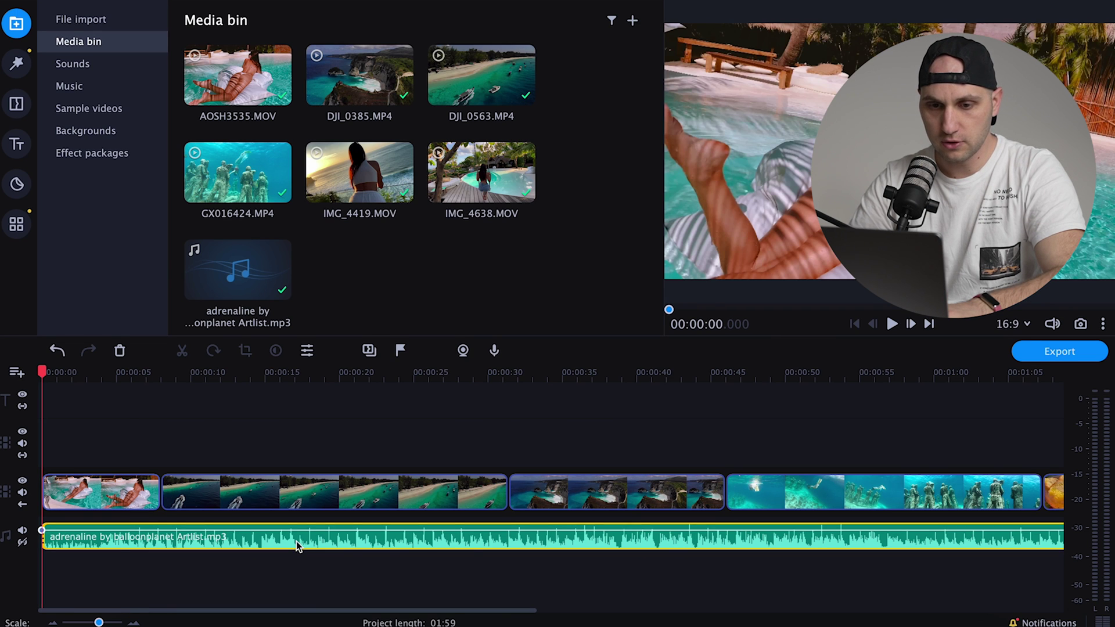
# Run Beat detection on the adrenaline track with markers at least 2.00 sec apart, then preview.
pyautogui.click(18, 226)
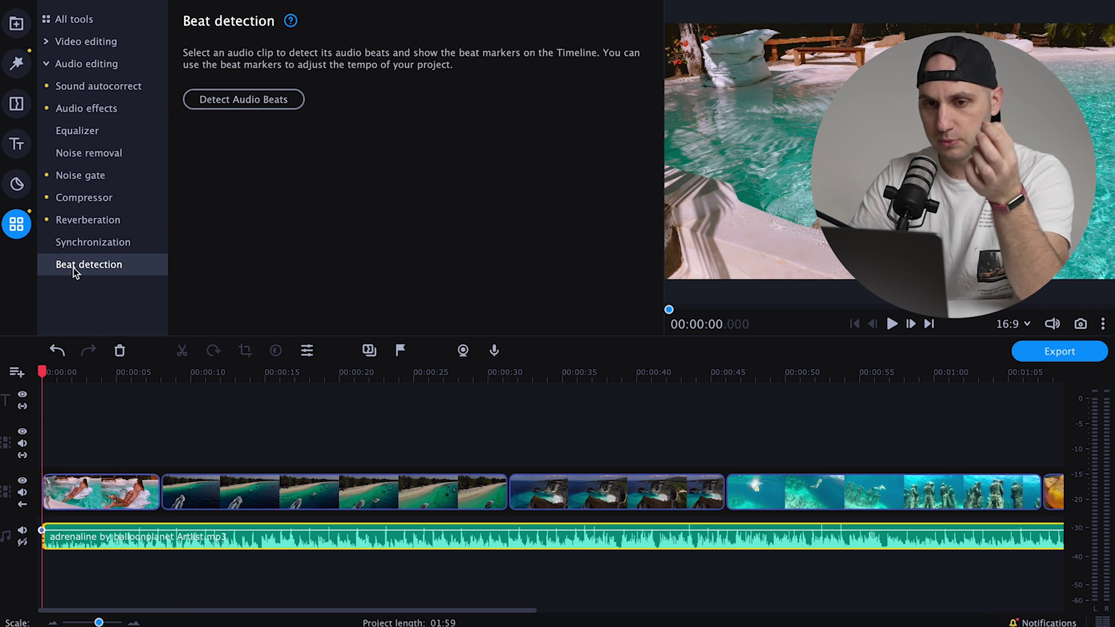
pyautogui.click(246, 100)
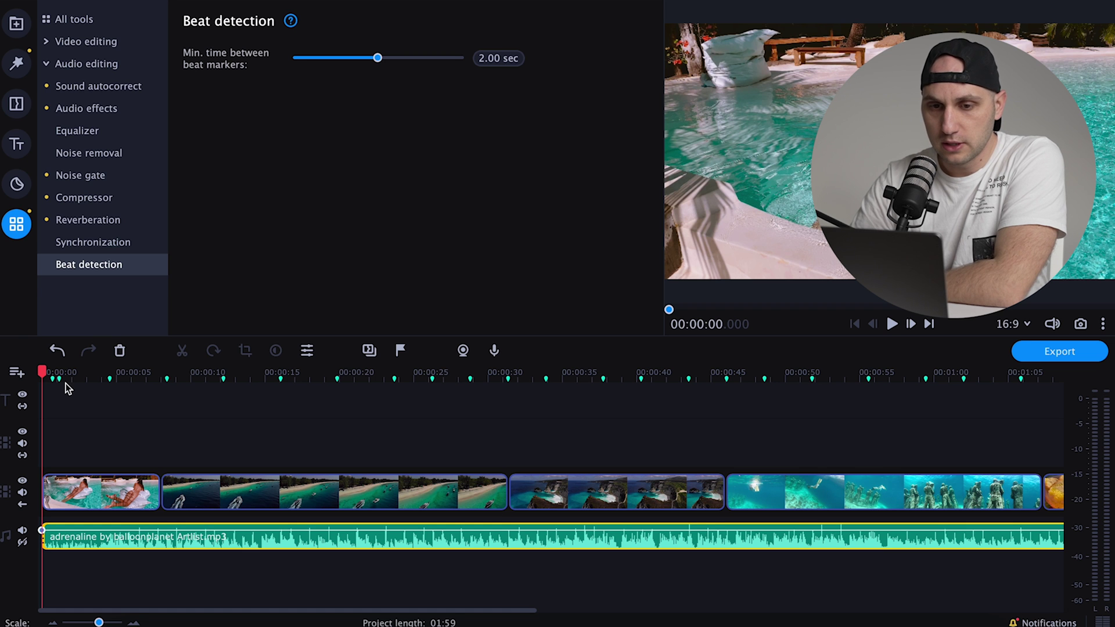
pyautogui.press('XF86AudioRaiseVolume')
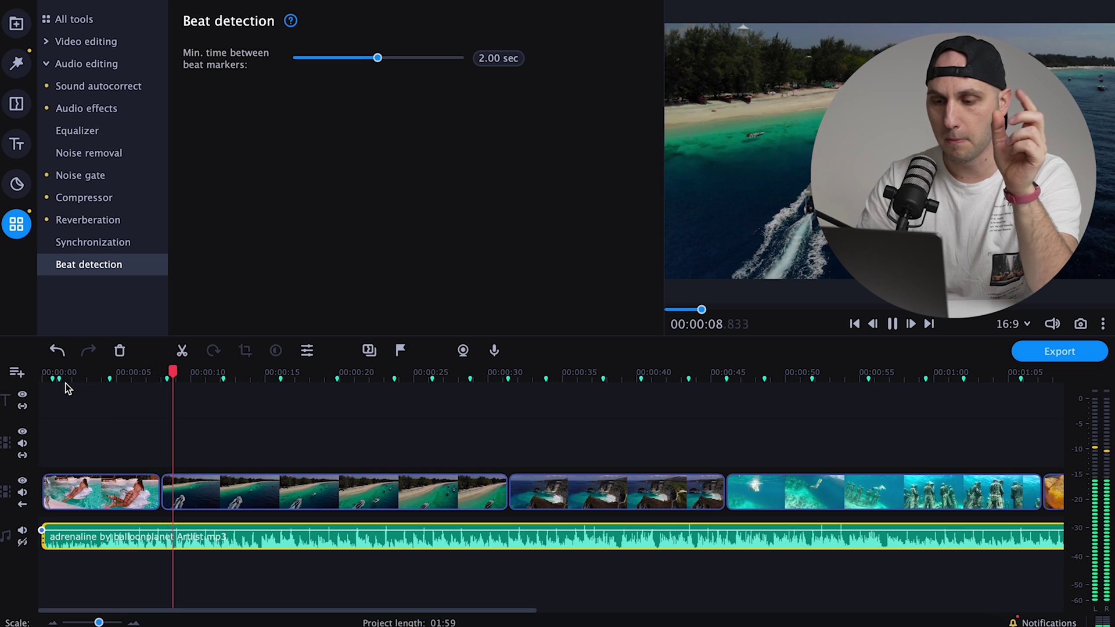
pyautogui.press('space')
pyautogui.click(273, 432)
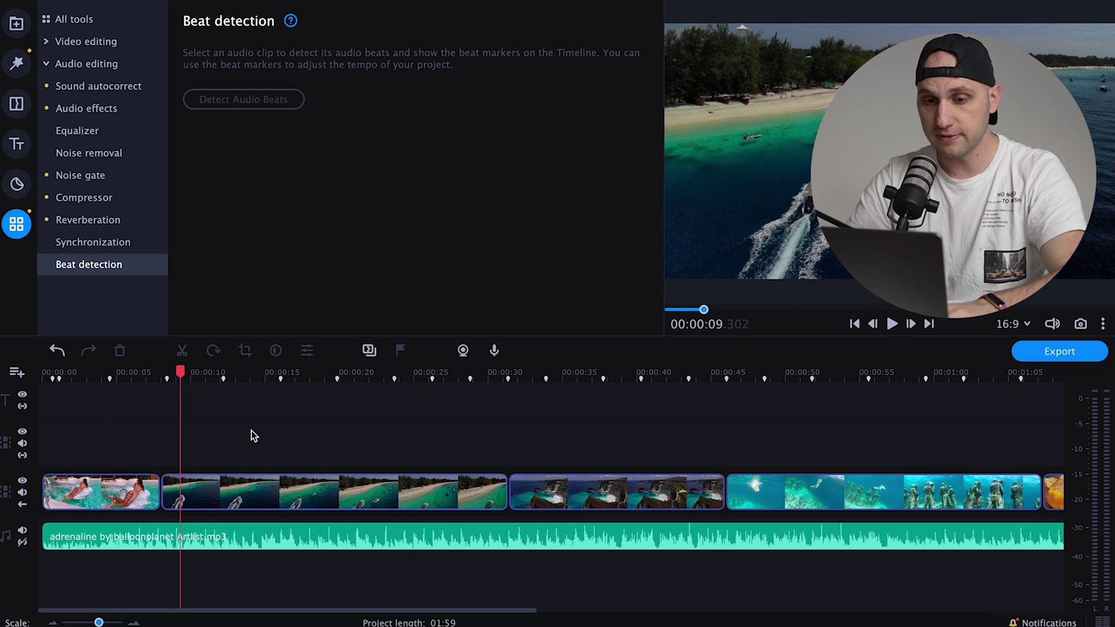
# Try splitting the first pool clip at about 3.95 seconds, leaving it unsplit and selected.
pyautogui.click(61, 376)
pyautogui.click(124, 376)
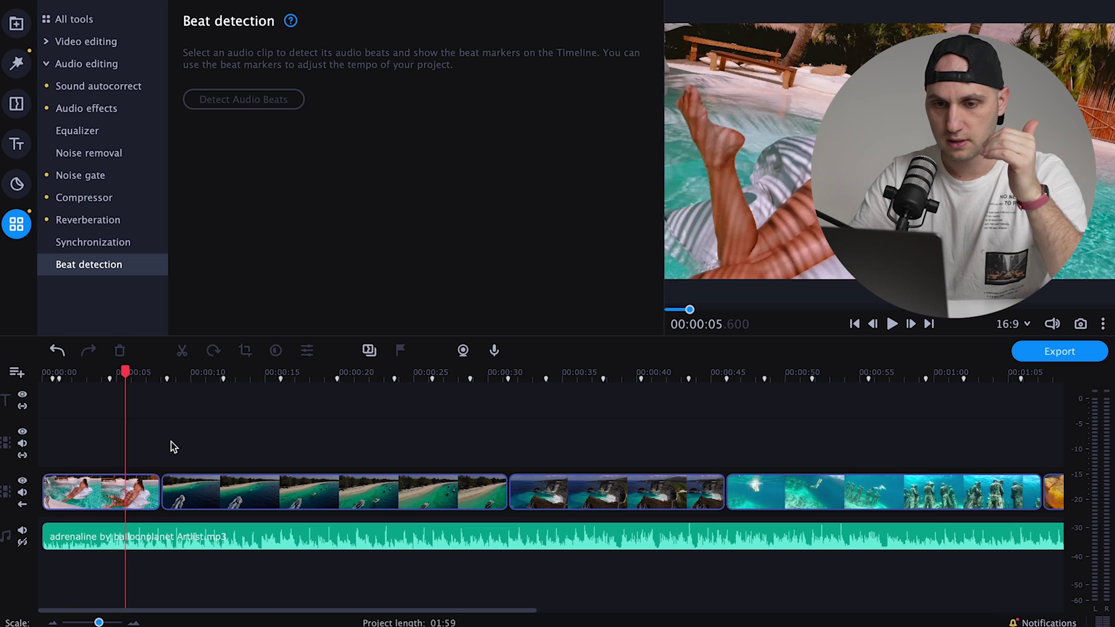
pyautogui.click(92, 494)
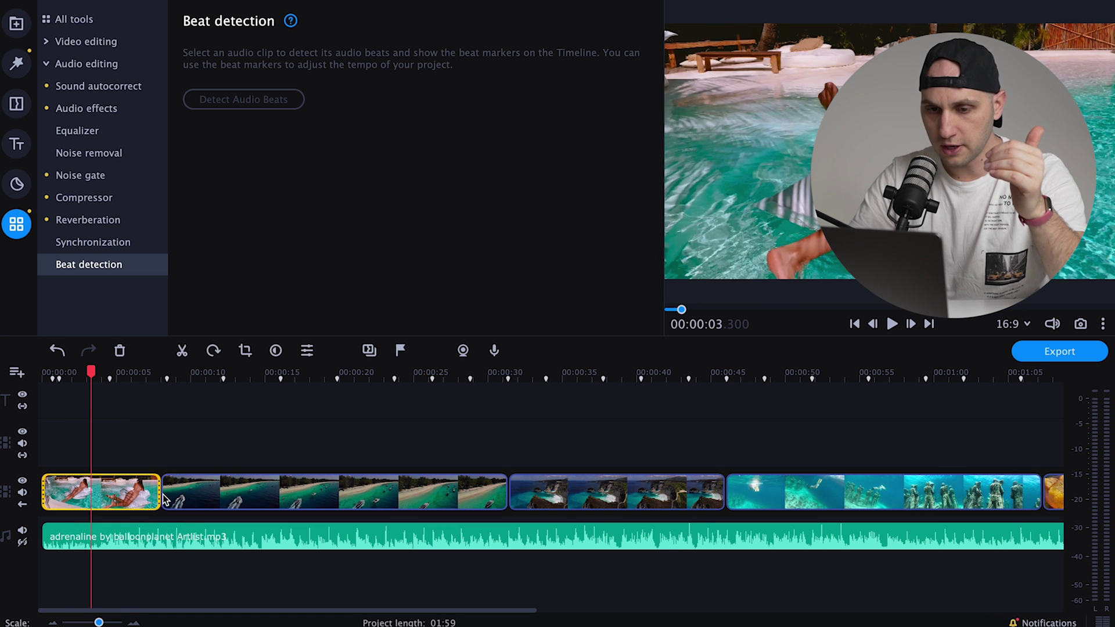
pyautogui.moveTo(161, 376); pyautogui.dragTo(102, 377)
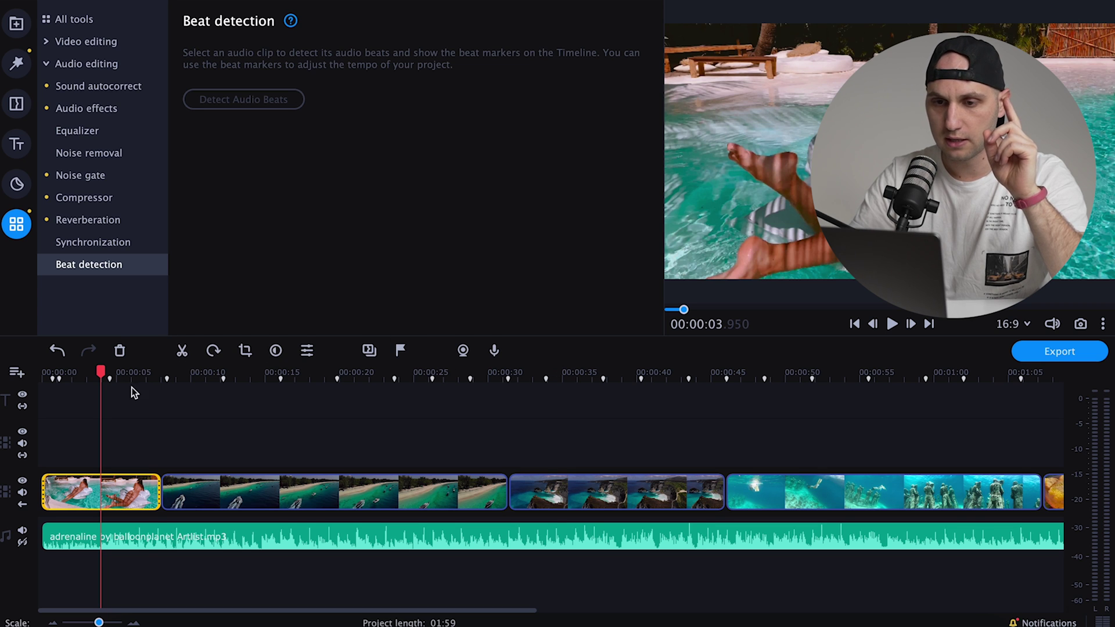
pyautogui.click(182, 350)
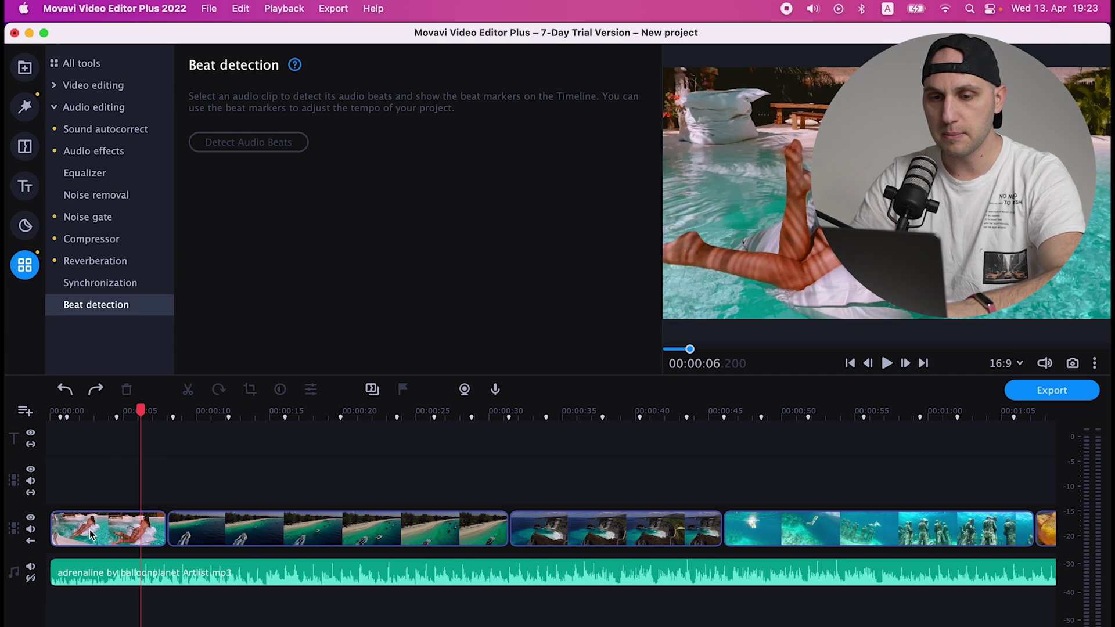
pyautogui.click(90, 533)
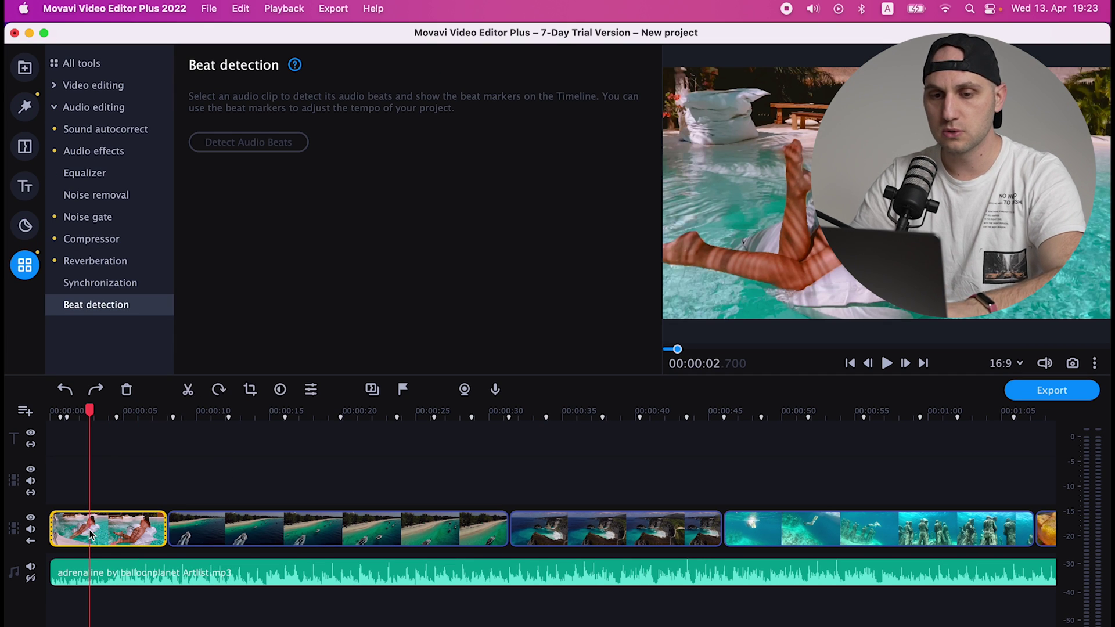
# Insert a freeze frame into the first pool clip at 00:00:02.700 from the Edit menu.
pyautogui.click(243, 9)
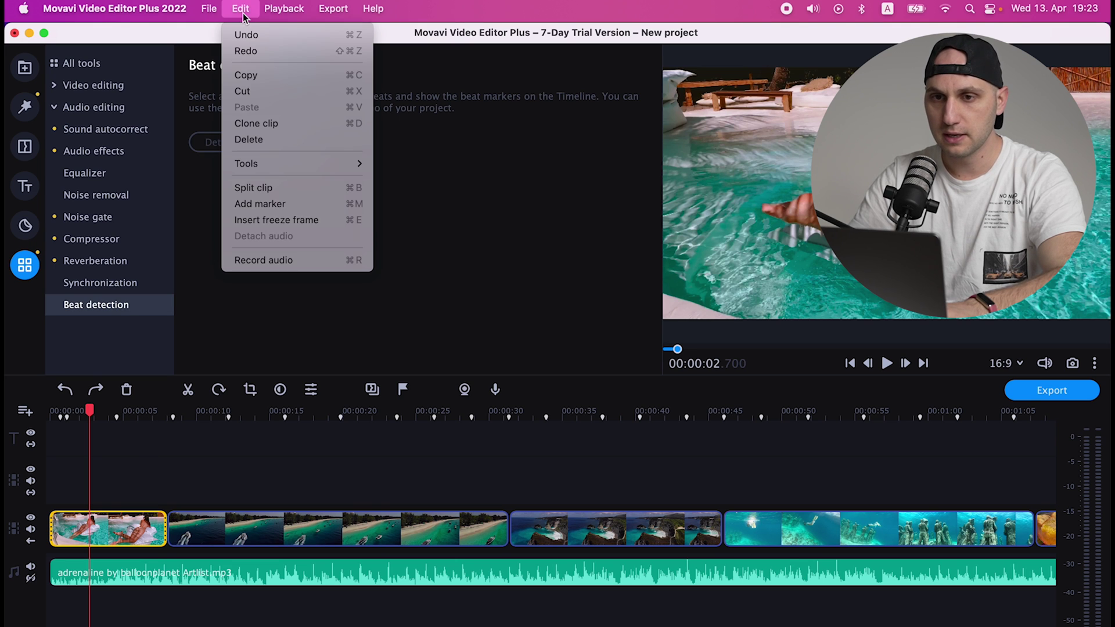
pyautogui.click(315, 221)
pyautogui.click(129, 500)
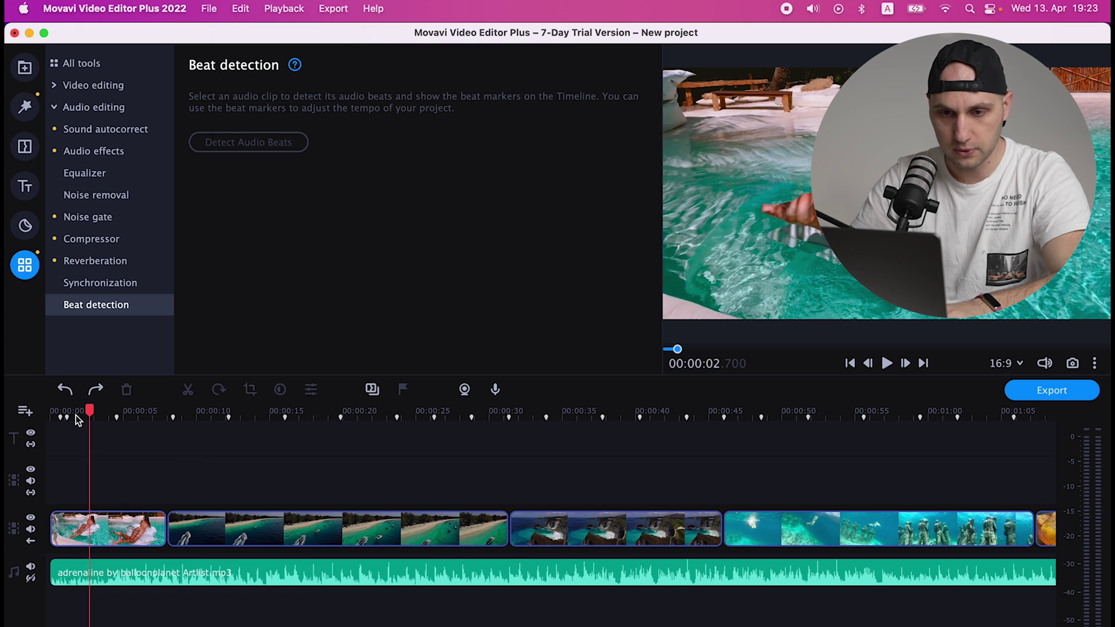
pyautogui.moveTo(78, 419)
pyautogui.mouseDown()
pyautogui.moveTo(67, 425)
pyautogui.moveTo(81, 409)
pyautogui.moveTo(109, 408)
pyautogui.moveTo(93, 410)
pyautogui.mouseUp()
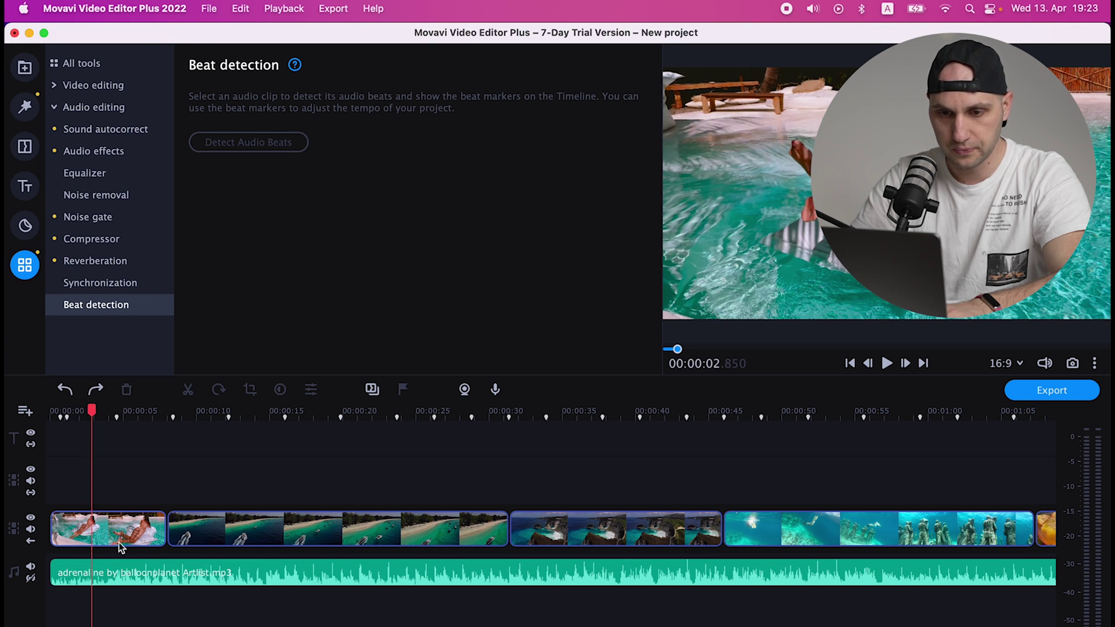
# Trim the opening clip by splitting off and deleting its first piece and a short leftover.
pyautogui.click(82, 531)
pyautogui.press('super+b')
pyautogui.press('Delete')
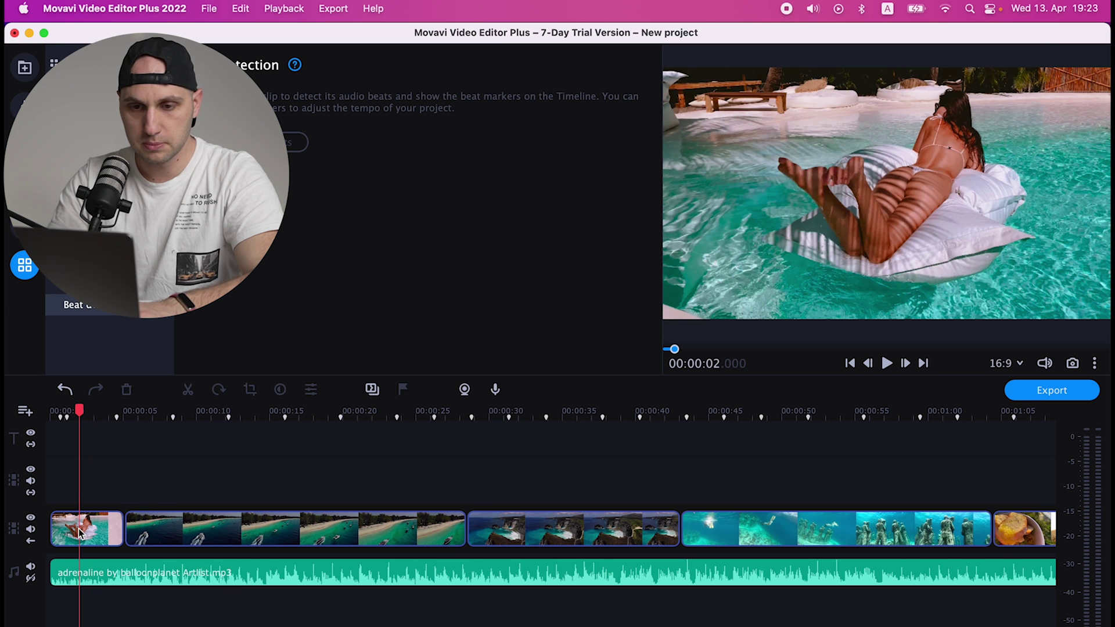
pyautogui.moveTo(71, 409); pyautogui.dragTo(67, 409)
pyautogui.click(97, 530)
pyautogui.click(96, 530)
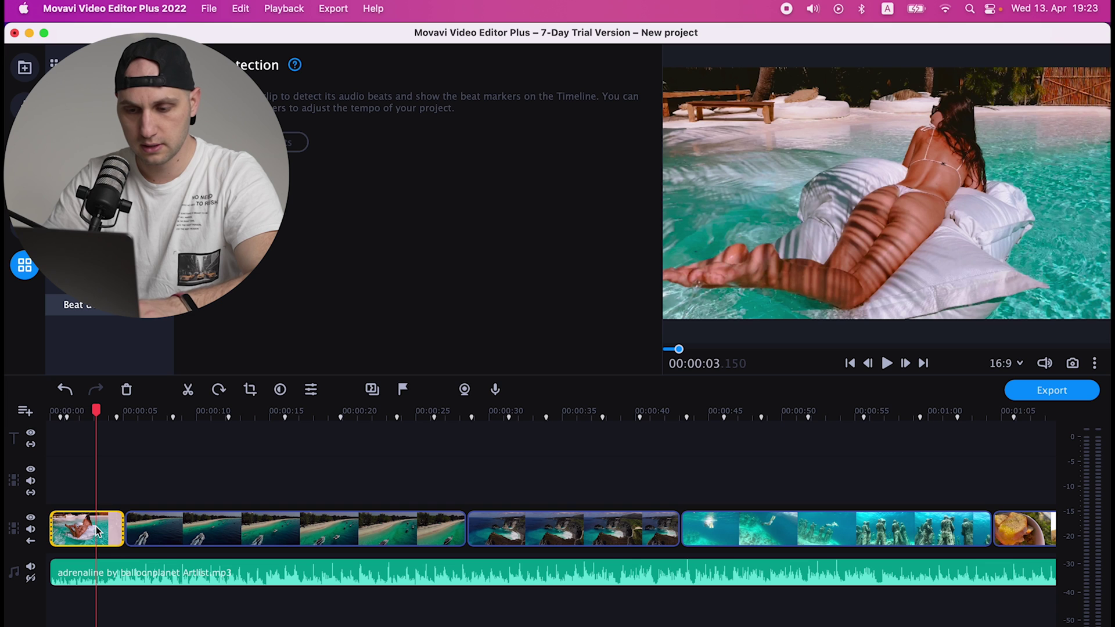
pyautogui.press('super+b')
pyautogui.click(110, 530)
pyautogui.press('Delete')
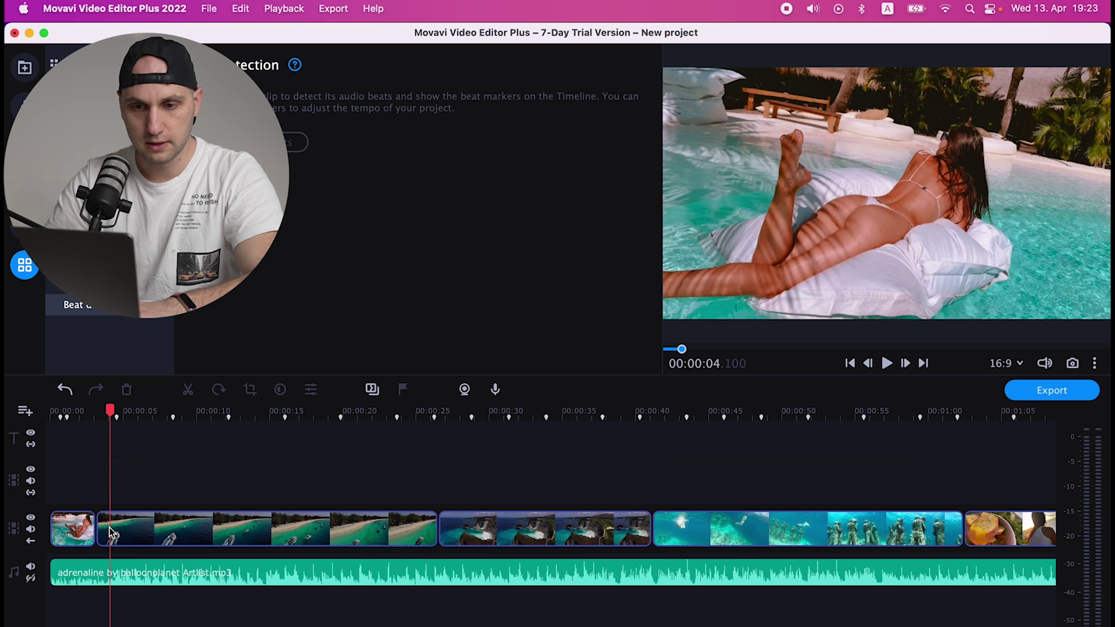
# Split the boat clip at about 4.3 seconds.
pyautogui.moveTo(110, 411); pyautogui.dragTo(116, 411)
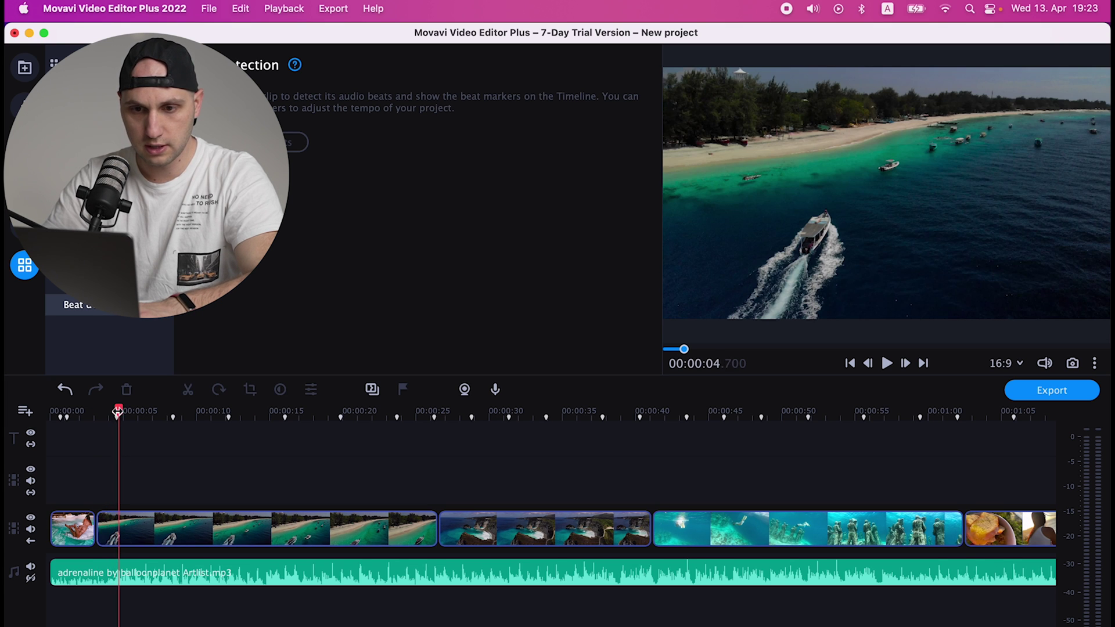
pyautogui.click(132, 534)
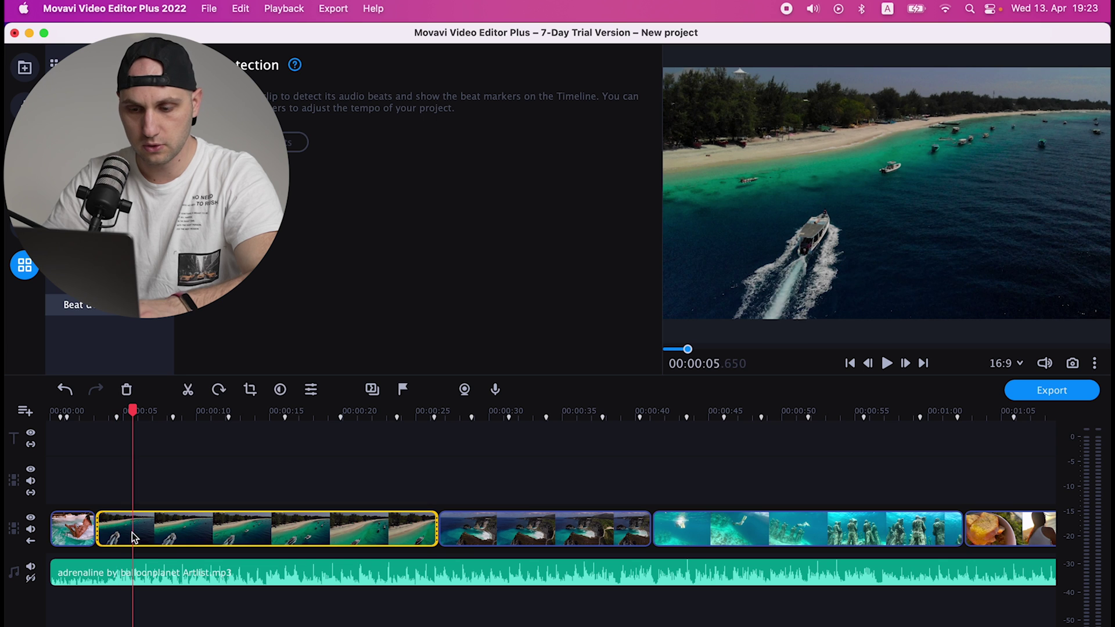
pyautogui.press('super+b')
pyautogui.click(162, 494)
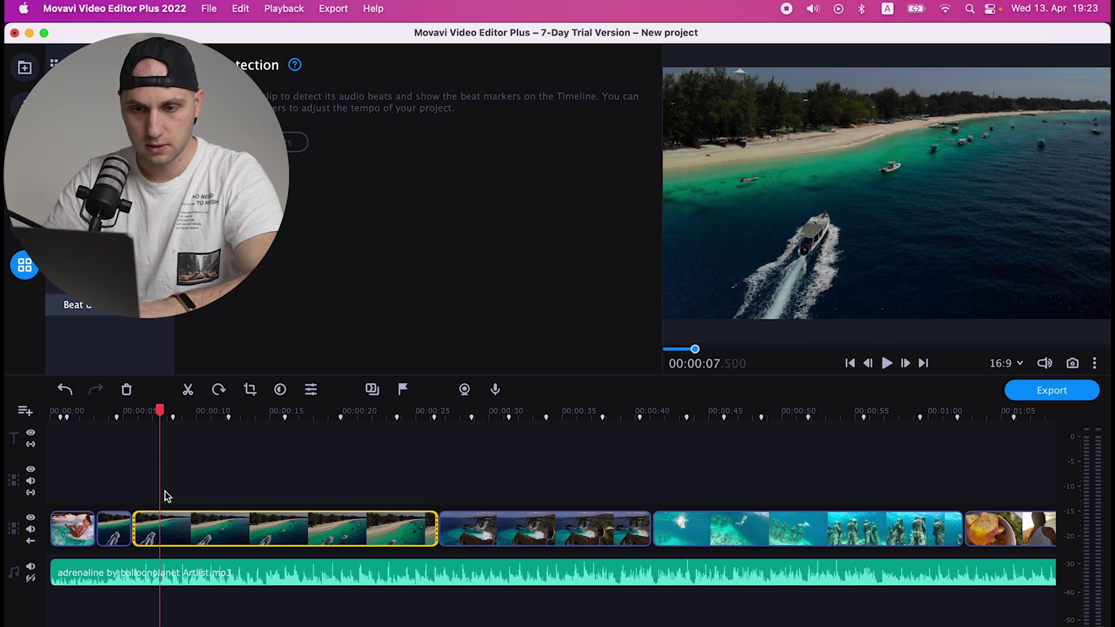
pyautogui.click(203, 522)
pyautogui.scroll(3, 203, 523)
# Split the food-and-cliff clip at 00:00:21.760.
pyautogui.click(515, 529)
pyautogui.moveTo(516, 410); pyautogui.dragTo(542, 411)
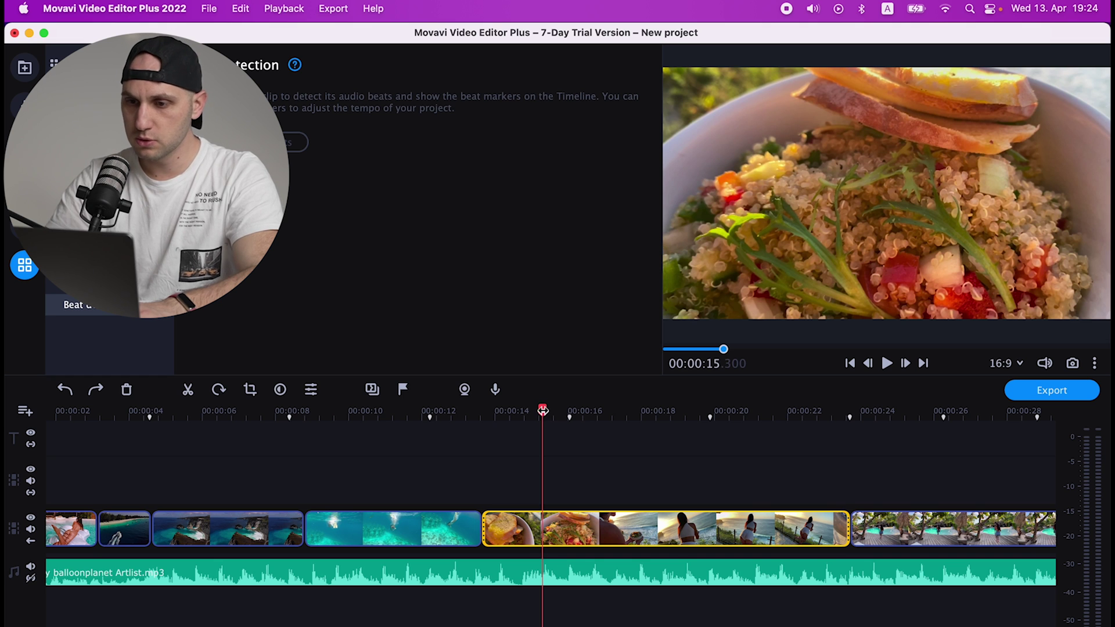
pyautogui.moveTo(542, 411); pyautogui.dragTo(648, 410)
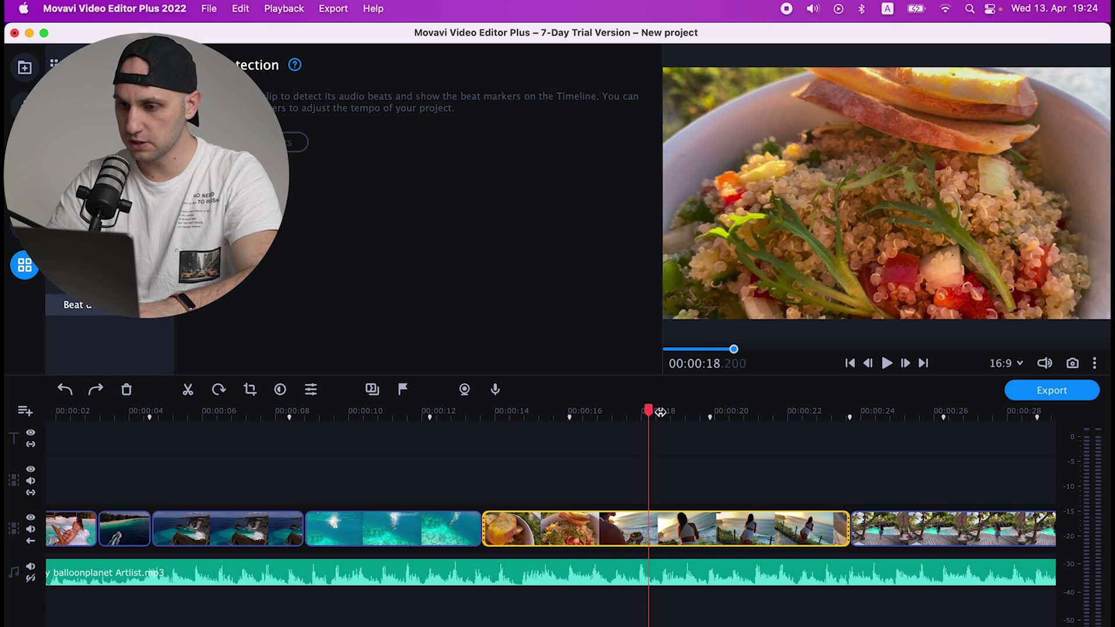
pyautogui.click(664, 411)
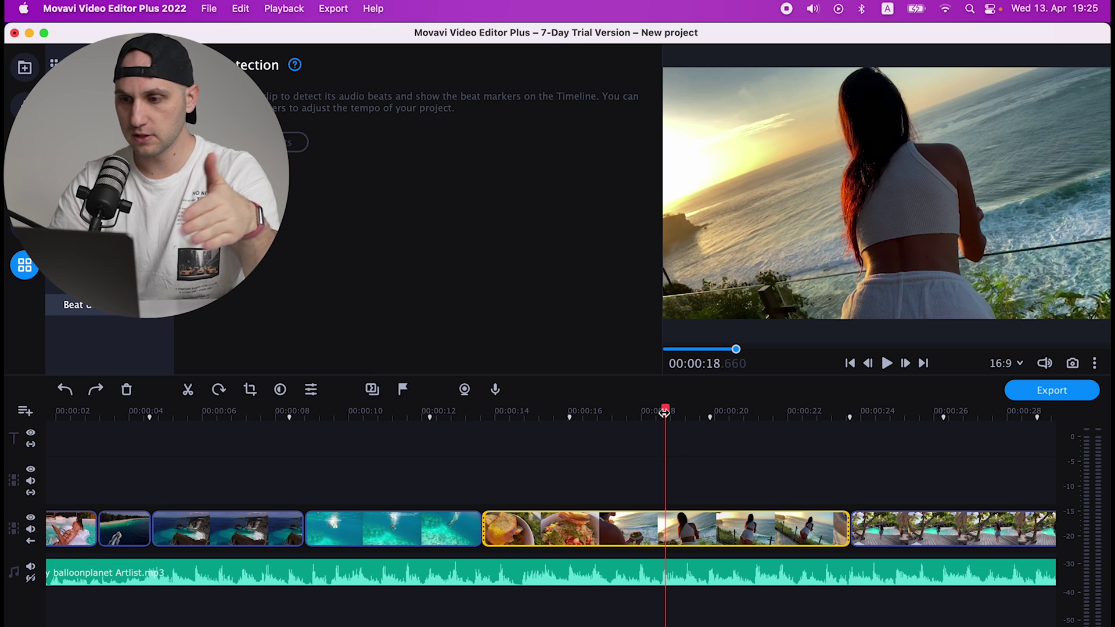
pyautogui.moveTo(669, 411); pyautogui.dragTo(759, 400)
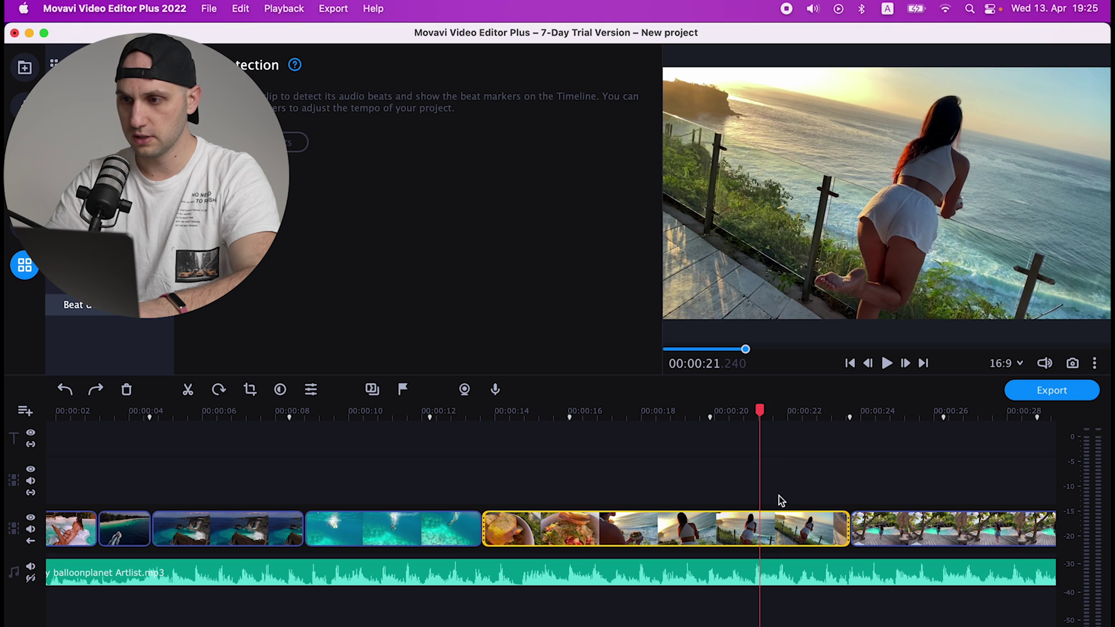
pyautogui.click(780, 503)
pyautogui.press('super+b')
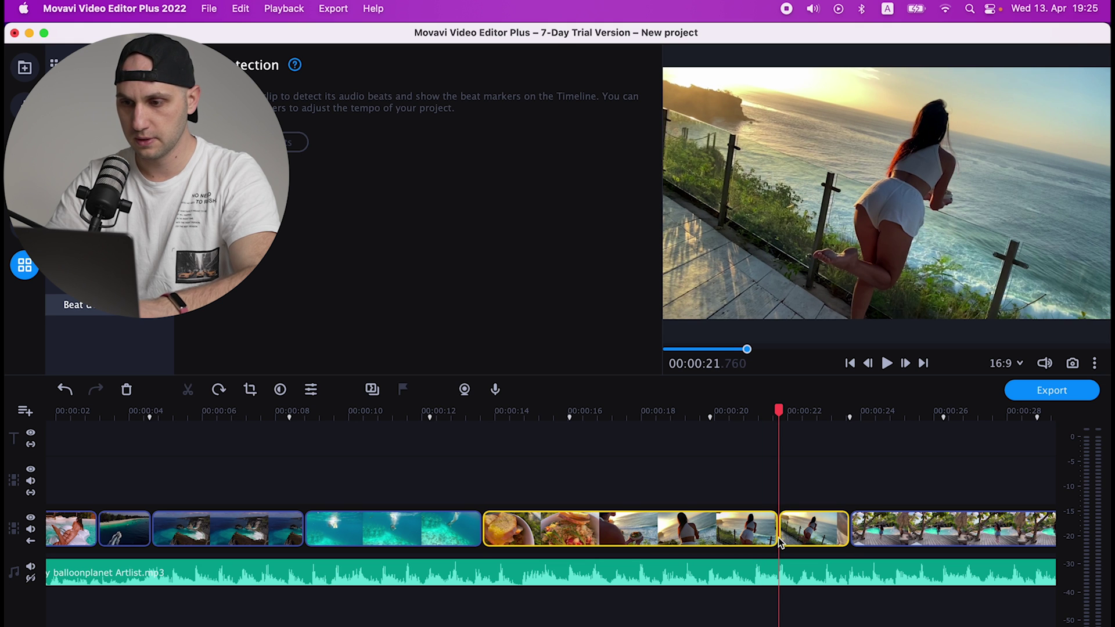
pyautogui.click(706, 459)
pyautogui.click(659, 533)
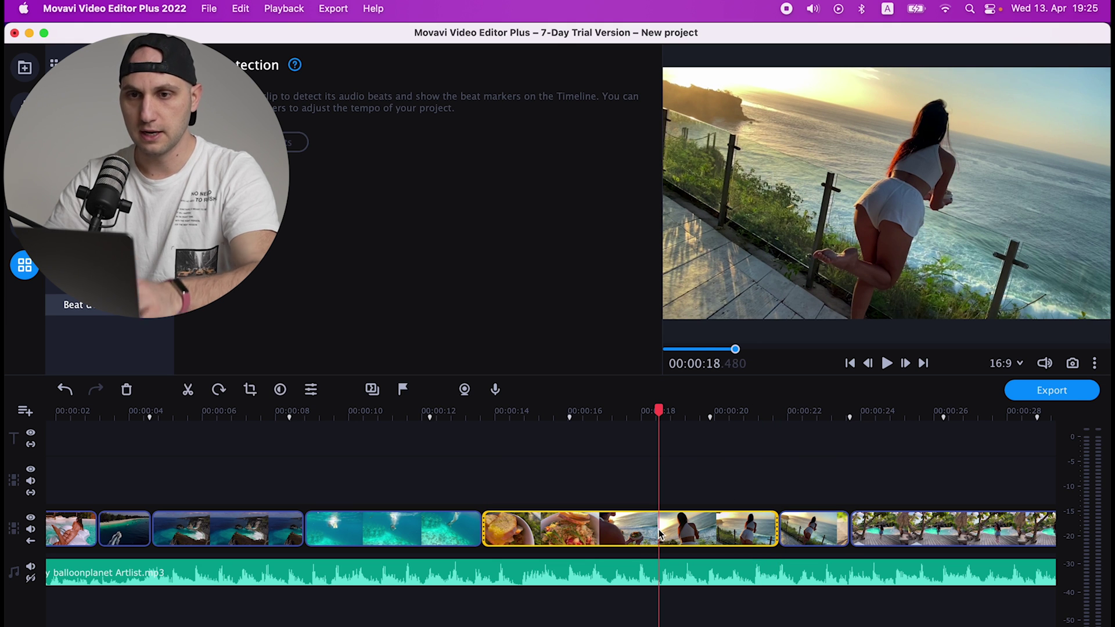
# Set the food-and-cliff clip's speed to 687% in Clip properties.
pyautogui.doubleClick(658, 533)
pyautogui.click(654, 525)
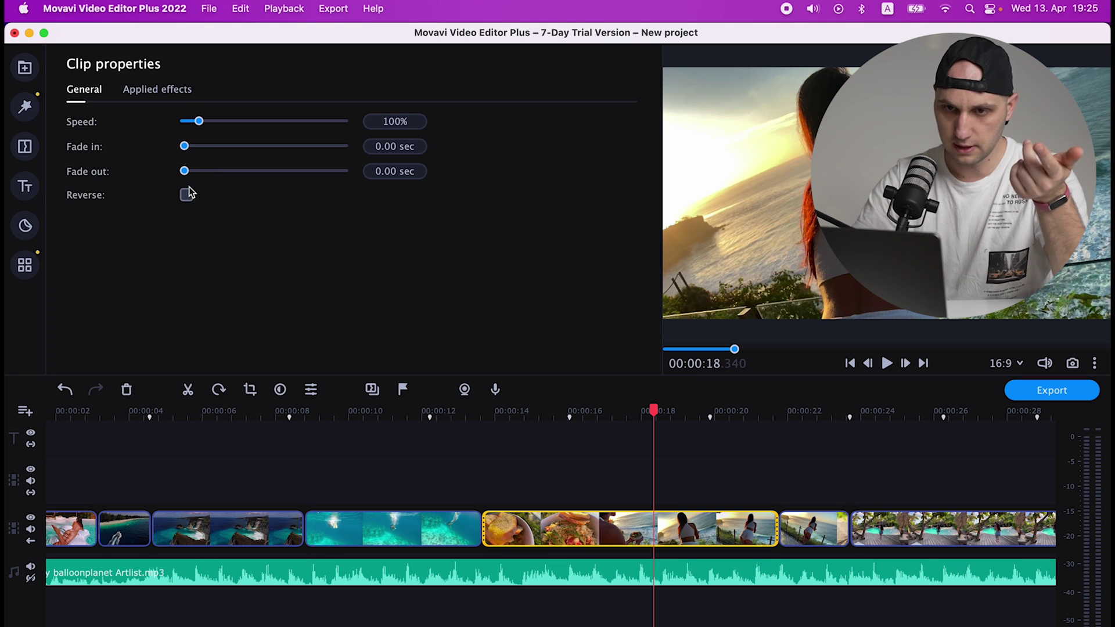
pyautogui.moveTo(199, 125)
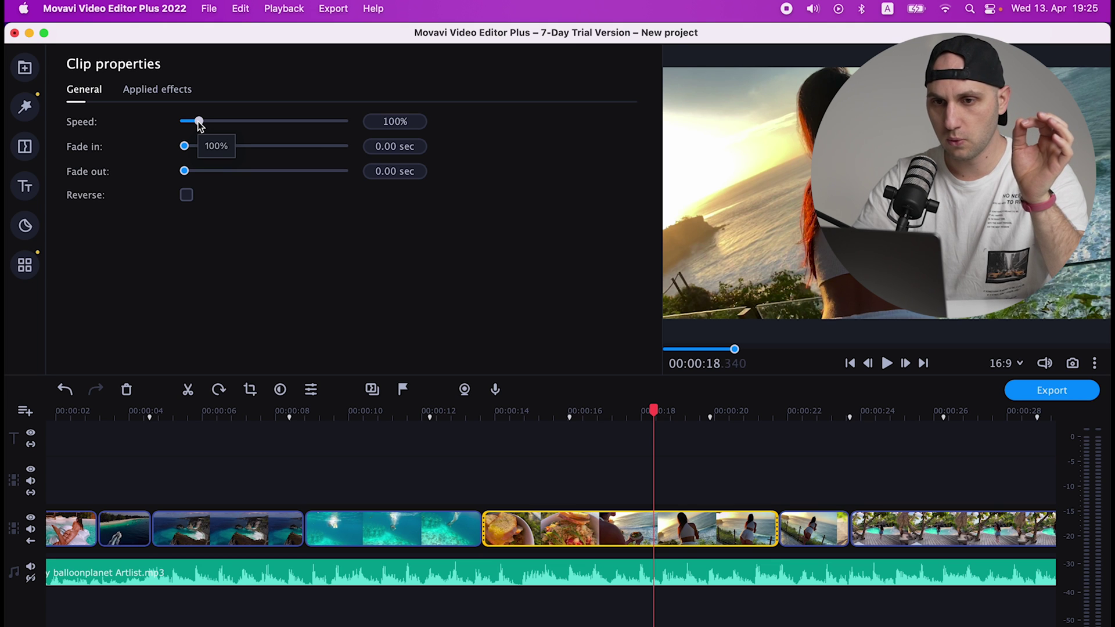
pyautogui.moveTo(199, 126); pyautogui.dragTo(293, 124)
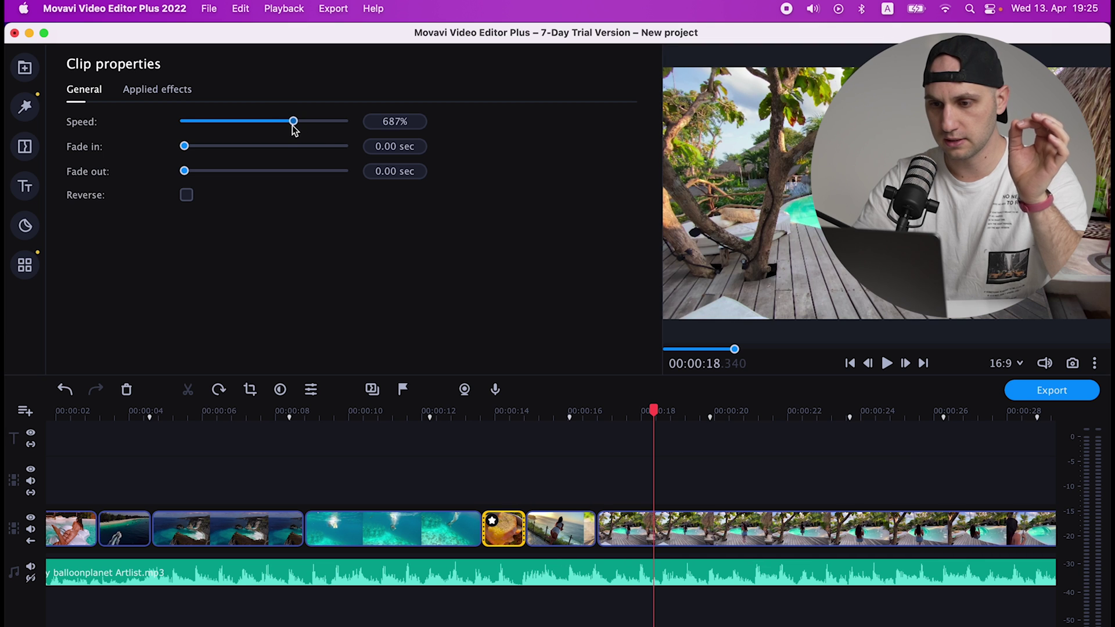
pyautogui.click(570, 415)
# Split the short cliff clip that follows it.
pyautogui.click(580, 528)
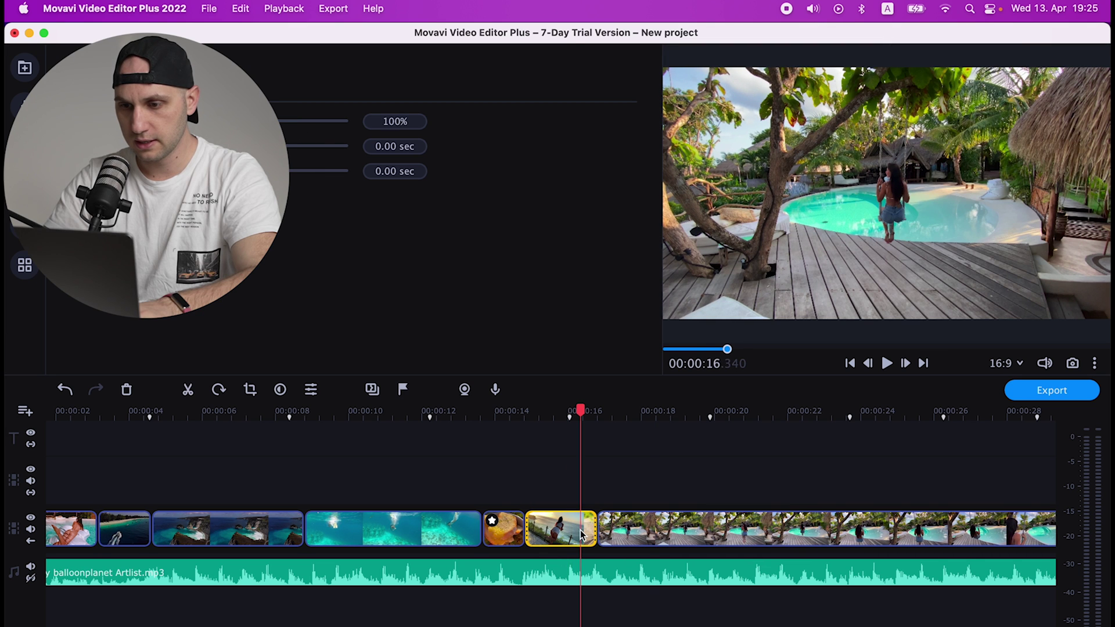
pyautogui.click(577, 534)
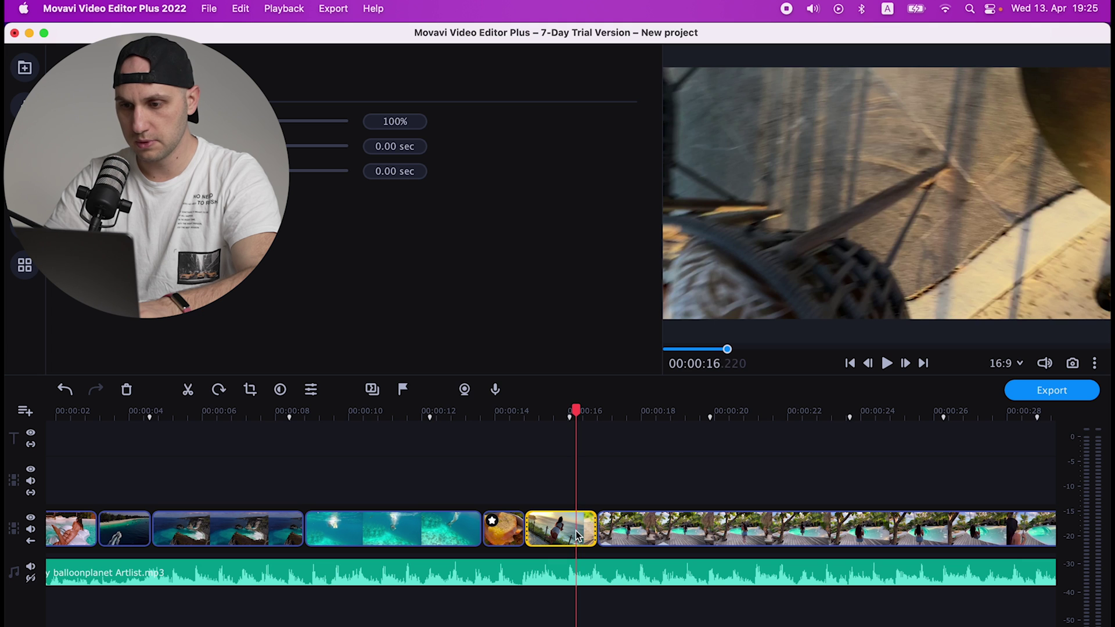
pyautogui.press('super+b')
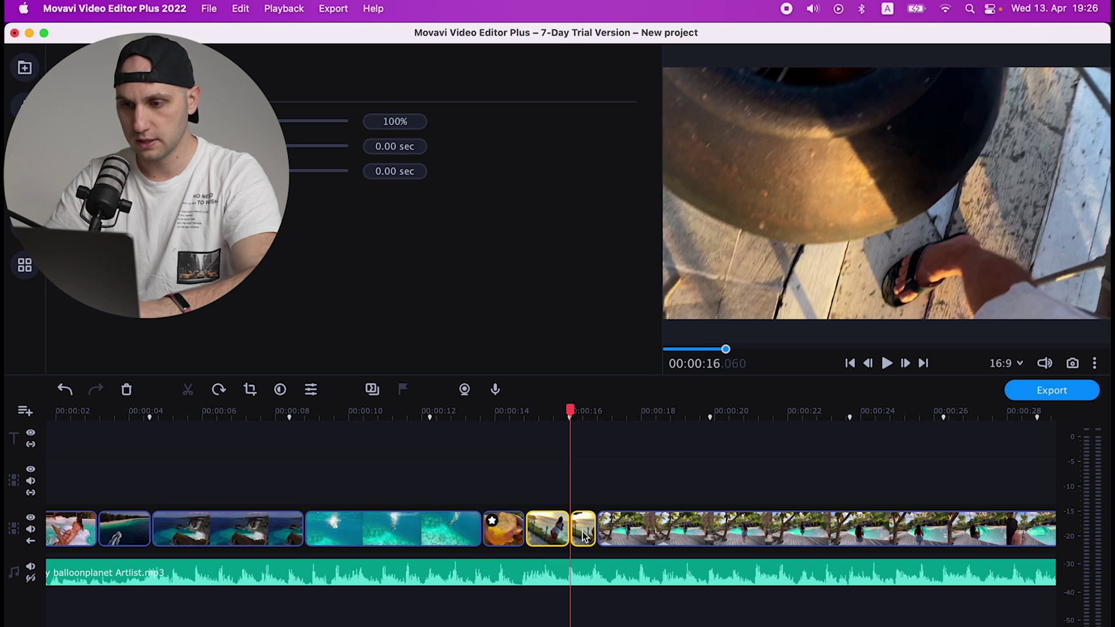
pyautogui.click(583, 533)
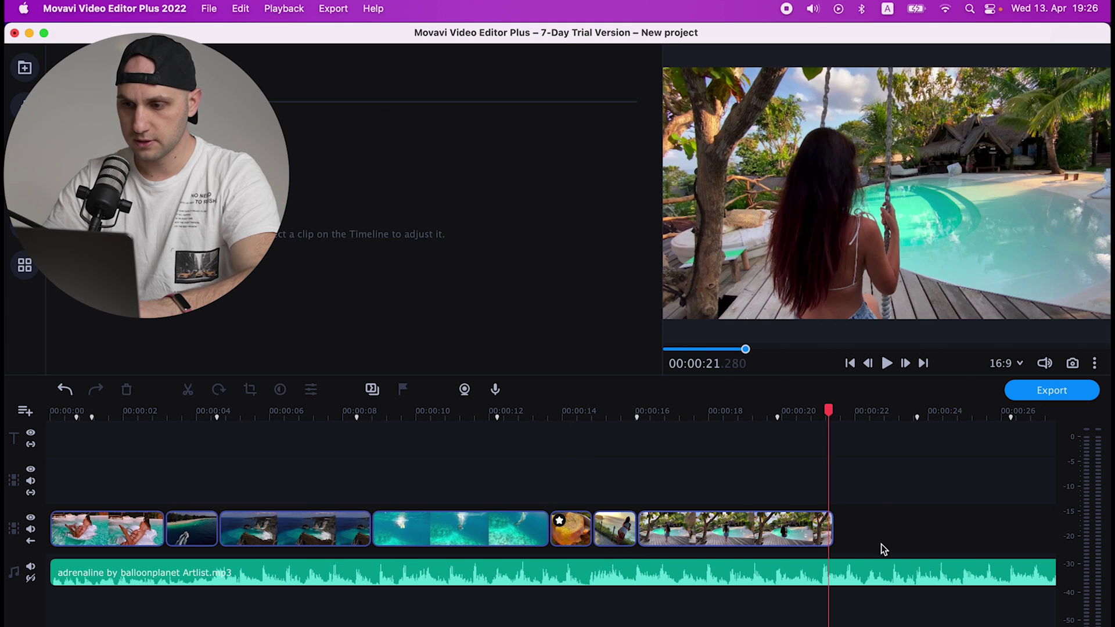
# Cut the music at about 21.44 seconds and delete the remainder.
pyautogui.click(881, 574)
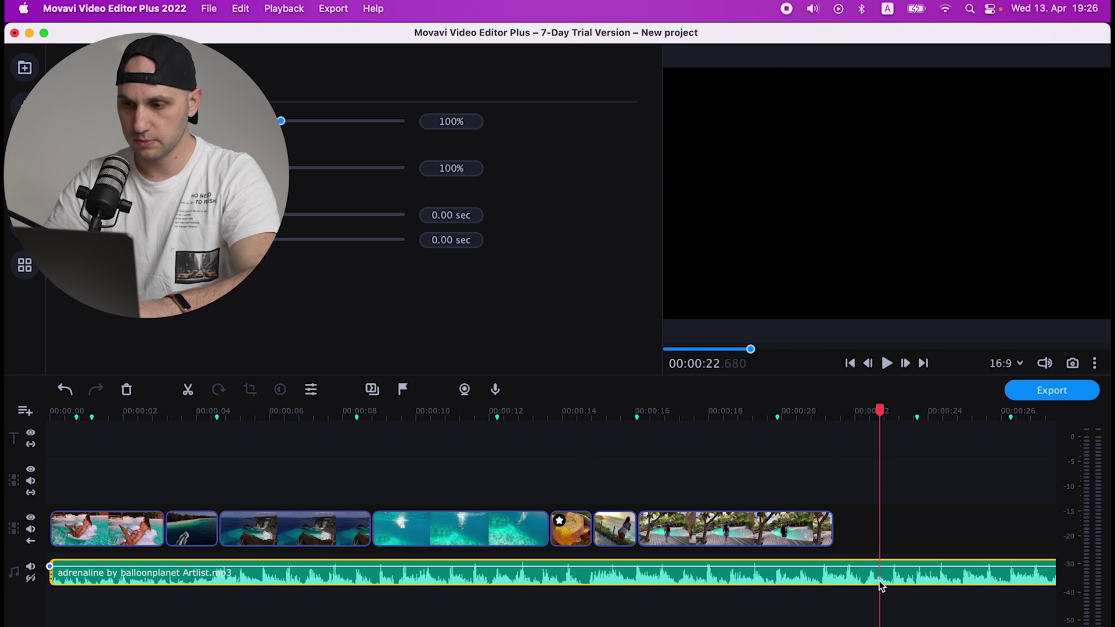
pyautogui.click(834, 574)
pyautogui.press('super+b')
pyautogui.click(876, 583)
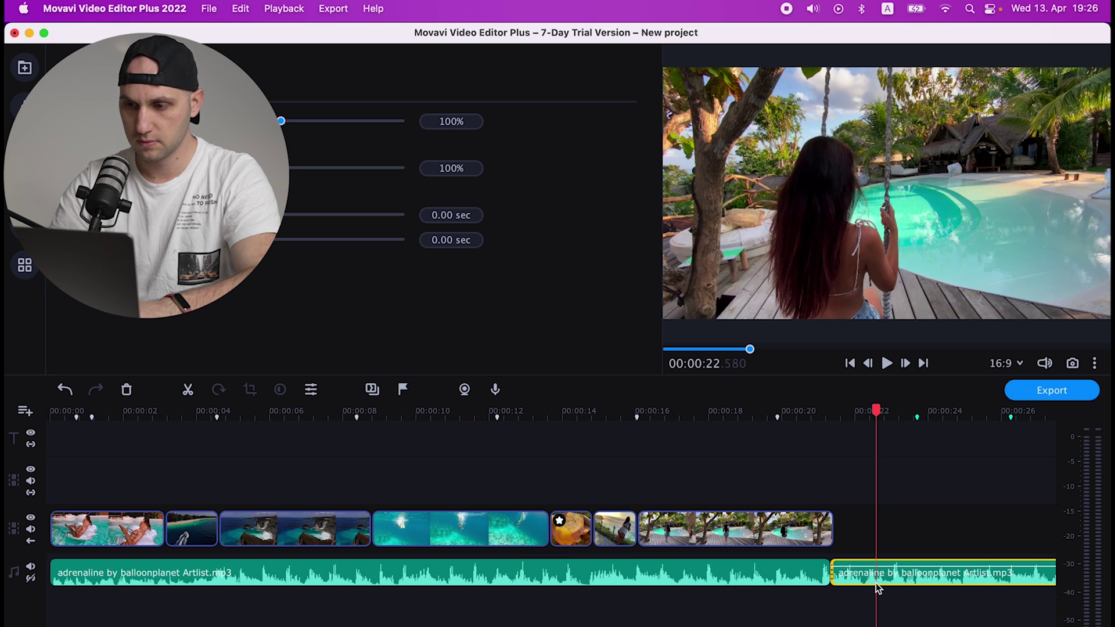
pyautogui.press('Delete')
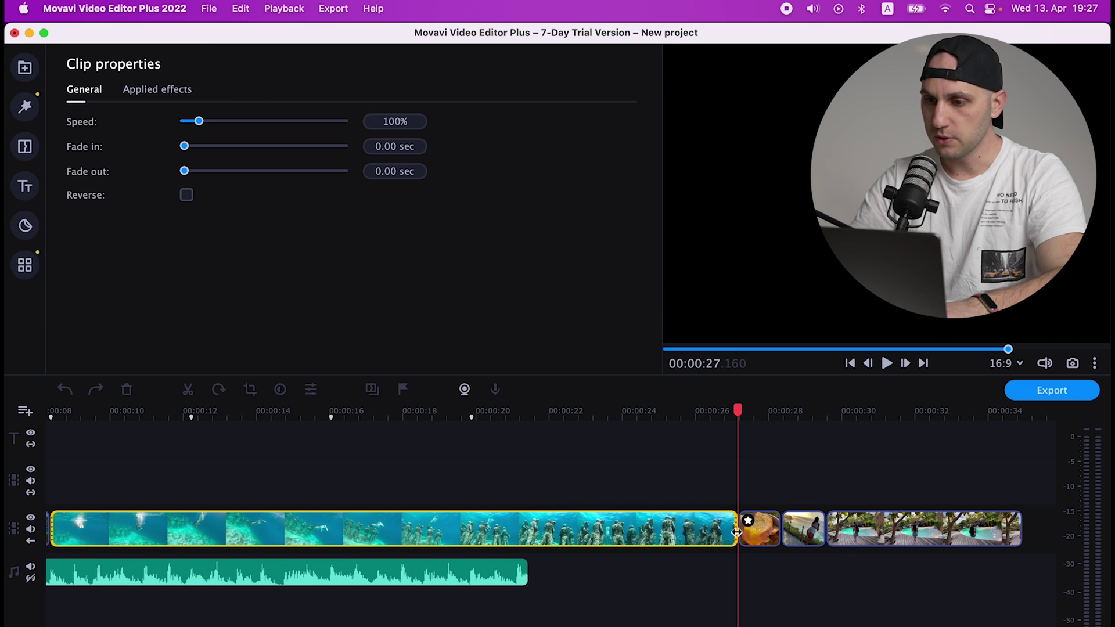
# Extend the underwater clip's end and check its file information.
pyautogui.moveTo(737, 528); pyautogui.dragTo(828, 528)
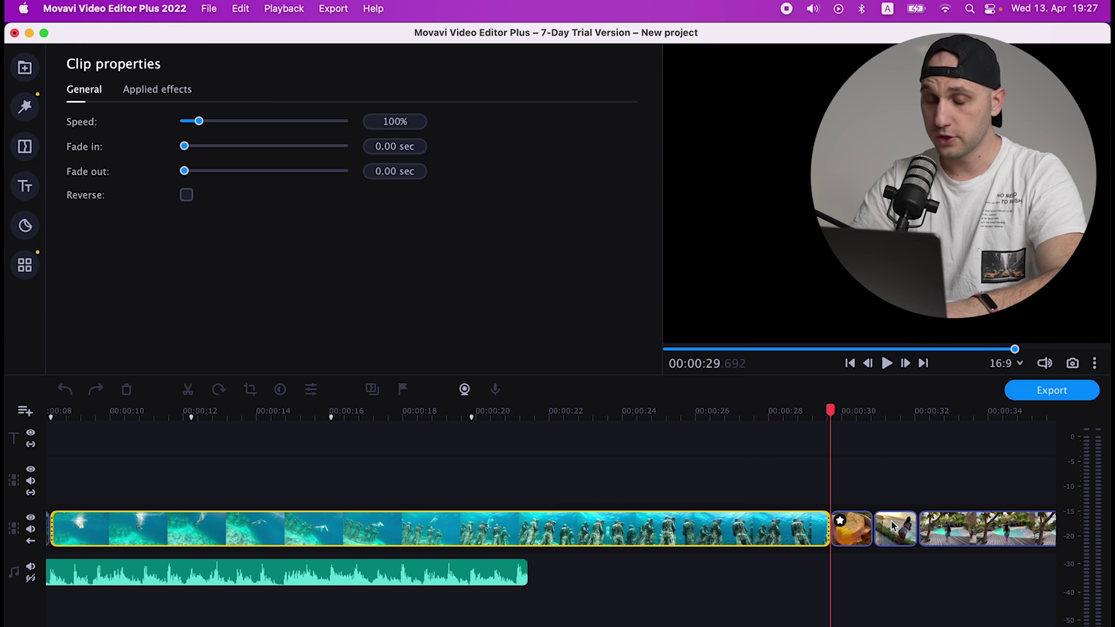
pyautogui.click(601, 410)
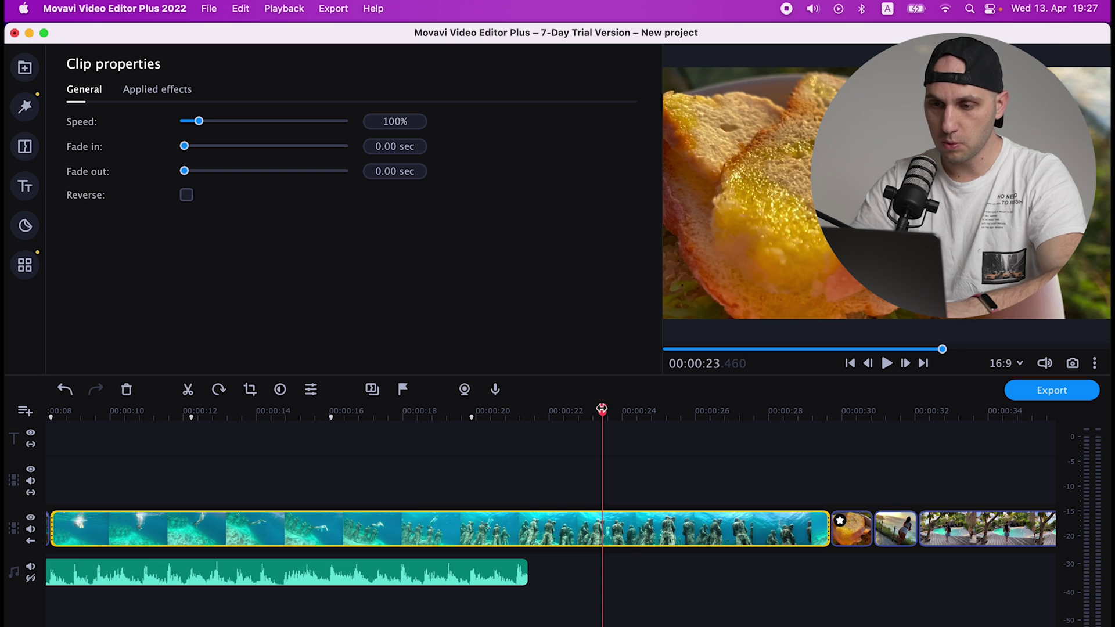
pyautogui.click(631, 410)
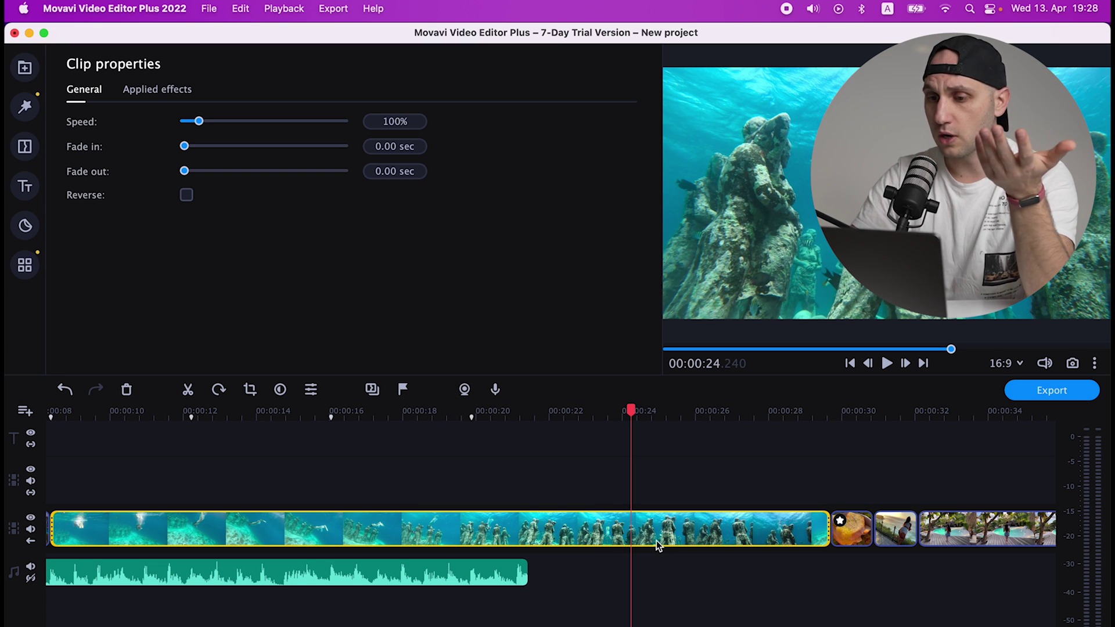
pyautogui.rightClick(656, 541)
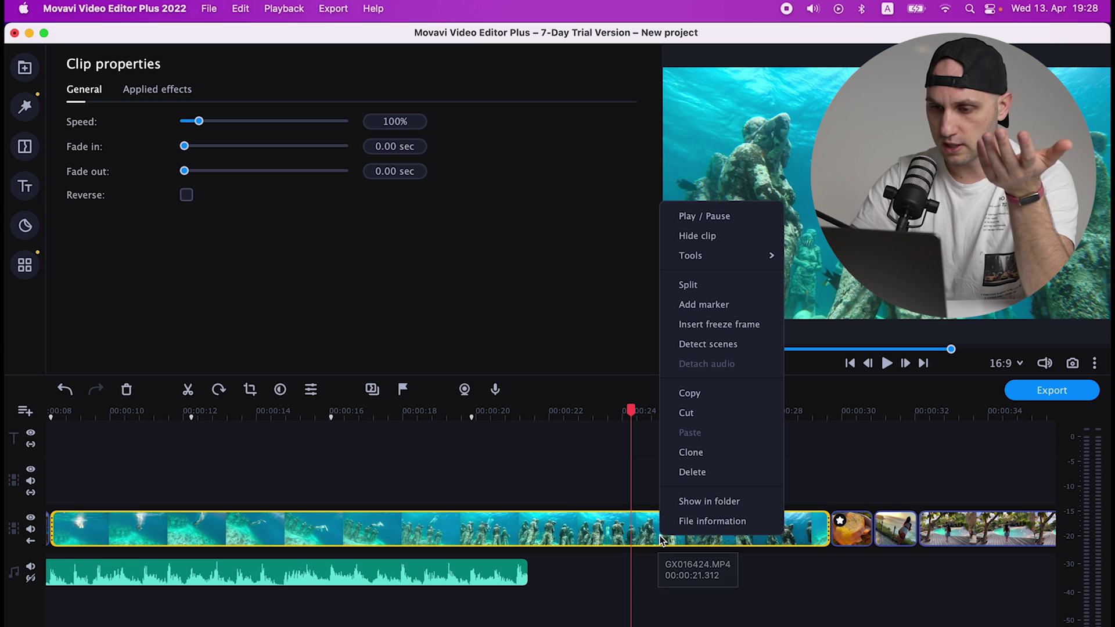
pyautogui.click(699, 520)
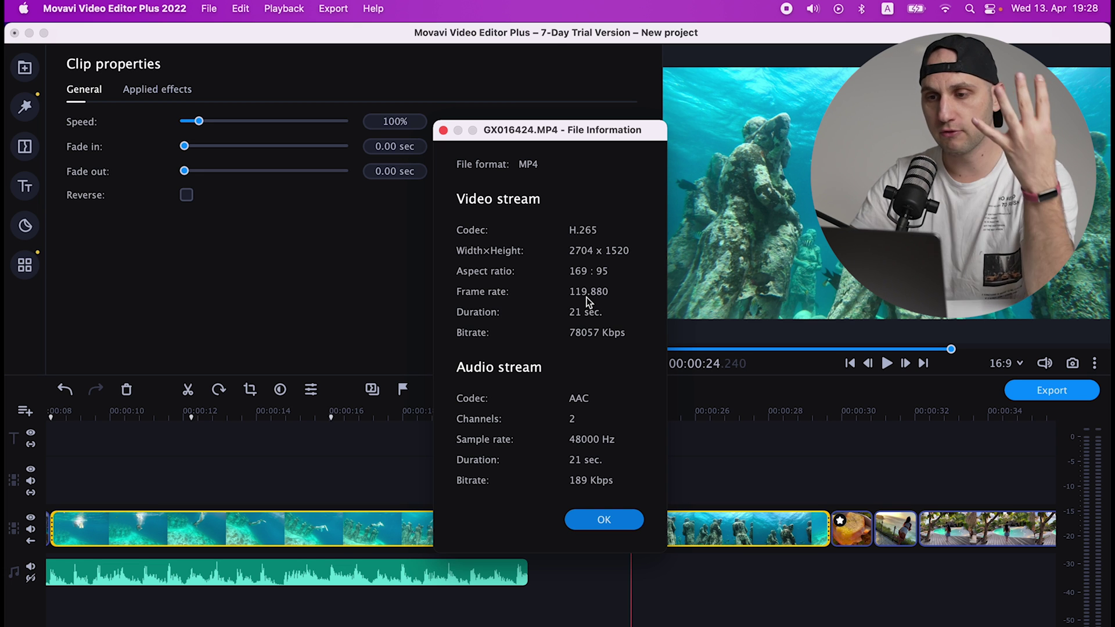
pyautogui.click(610, 520)
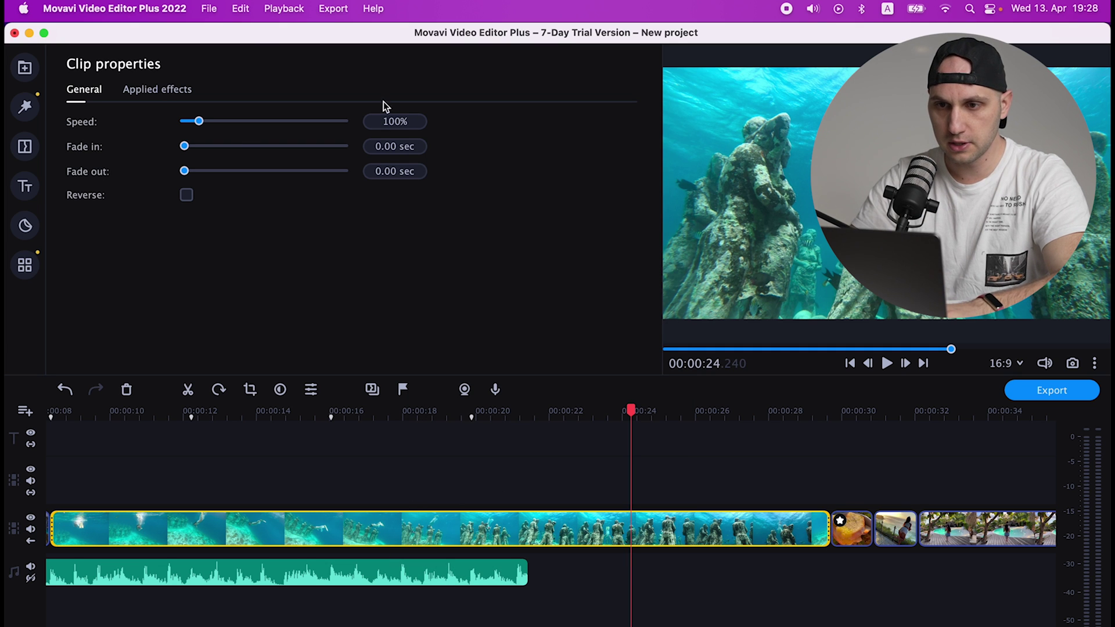
# Slow the underwater statue clip to 25% speed and scrub to its end.
pyautogui.moveTo(416, 121); pyautogui.dragTo(313, 124)
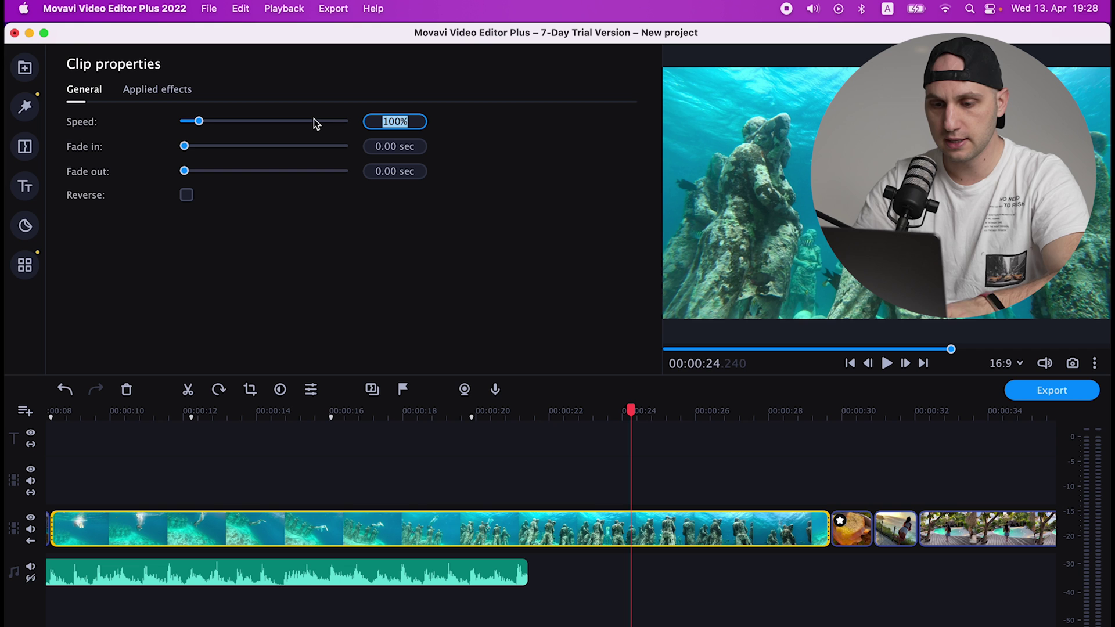
pyautogui.write('25')
pyautogui.press('Return')
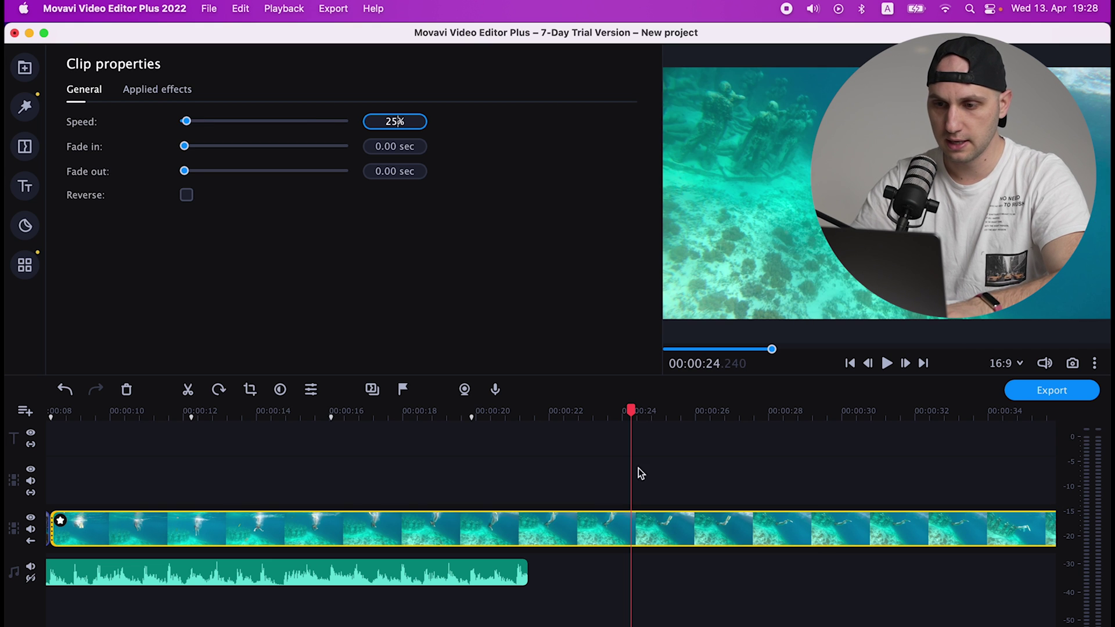
pyautogui.click(600, 594)
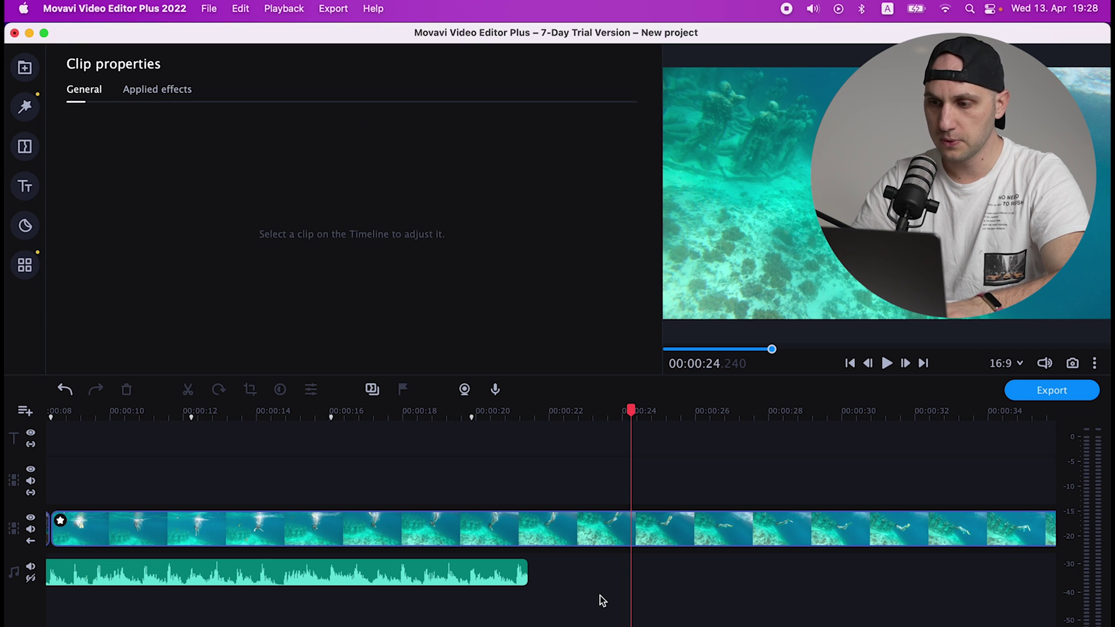
pyautogui.hscroll(15, 600, 595)
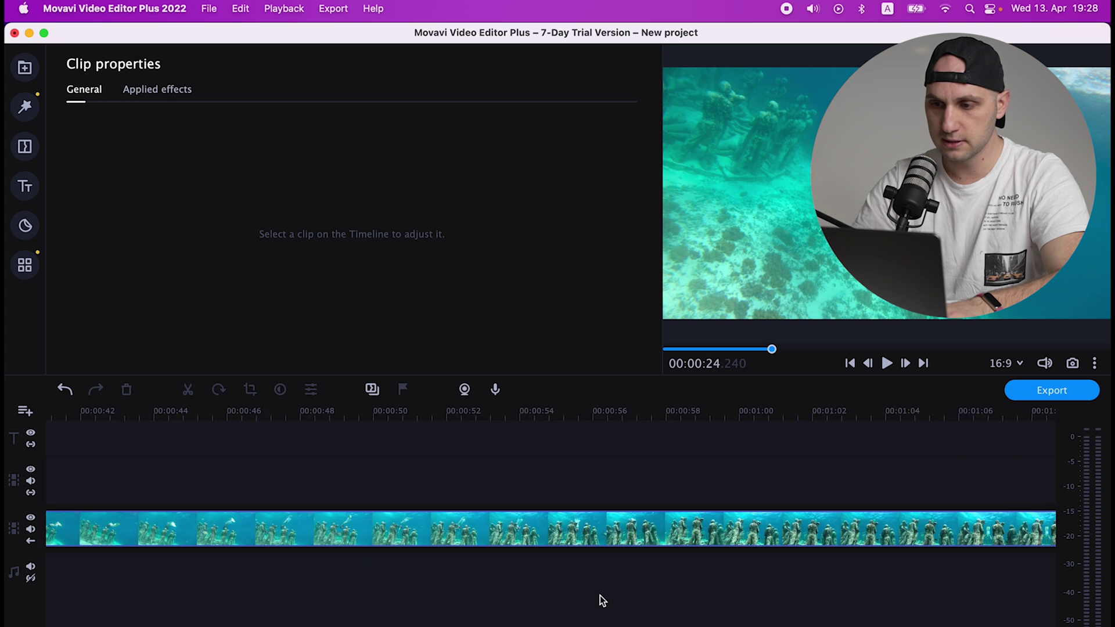
pyautogui.hscroll(1, 600, 594)
pyautogui.moveTo(577, 406); pyautogui.dragTo(687, 392)
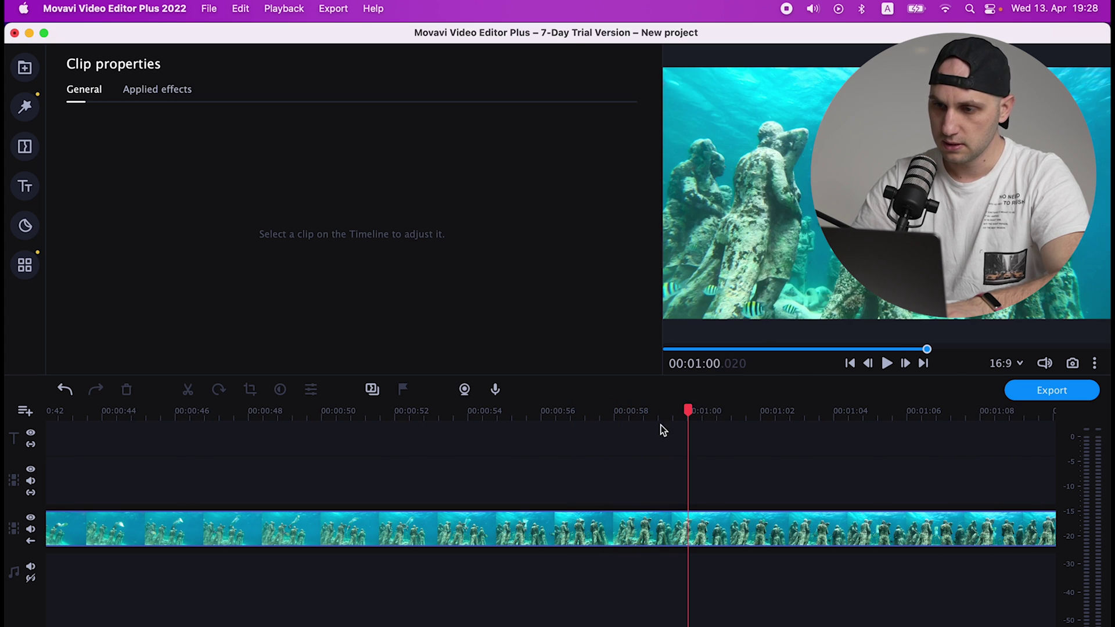
pyautogui.hscroll(4, 616, 461)
pyautogui.moveTo(552, 412); pyautogui.dragTo(660, 414)
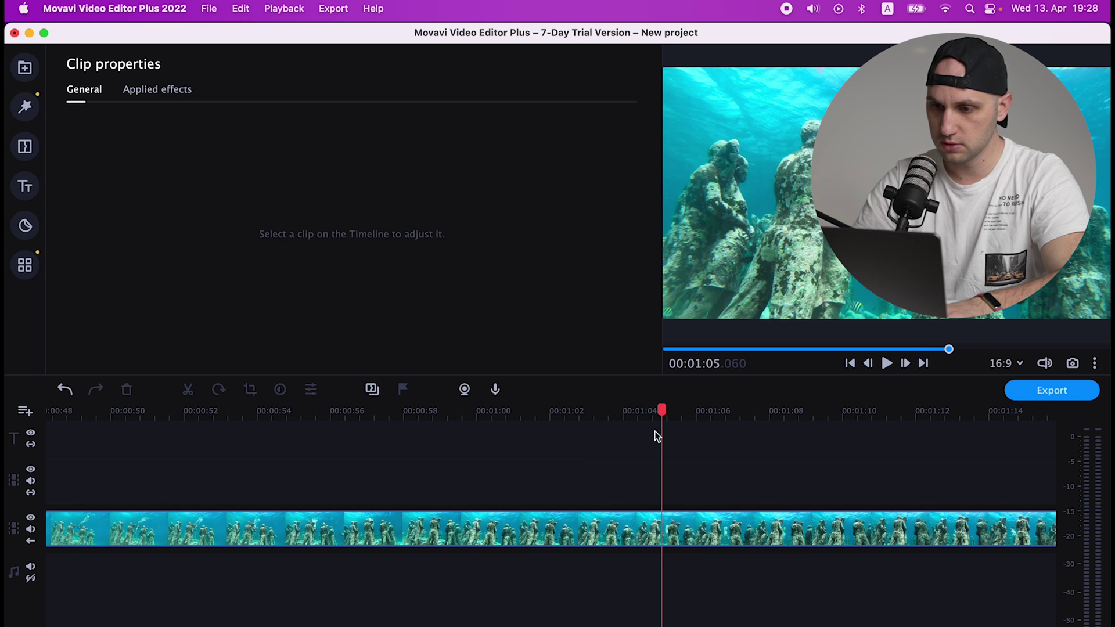
# Undo the underwater clip's 25% slow-down.
pyautogui.click(631, 532)
pyautogui.hscroll(-10, 581, 532)
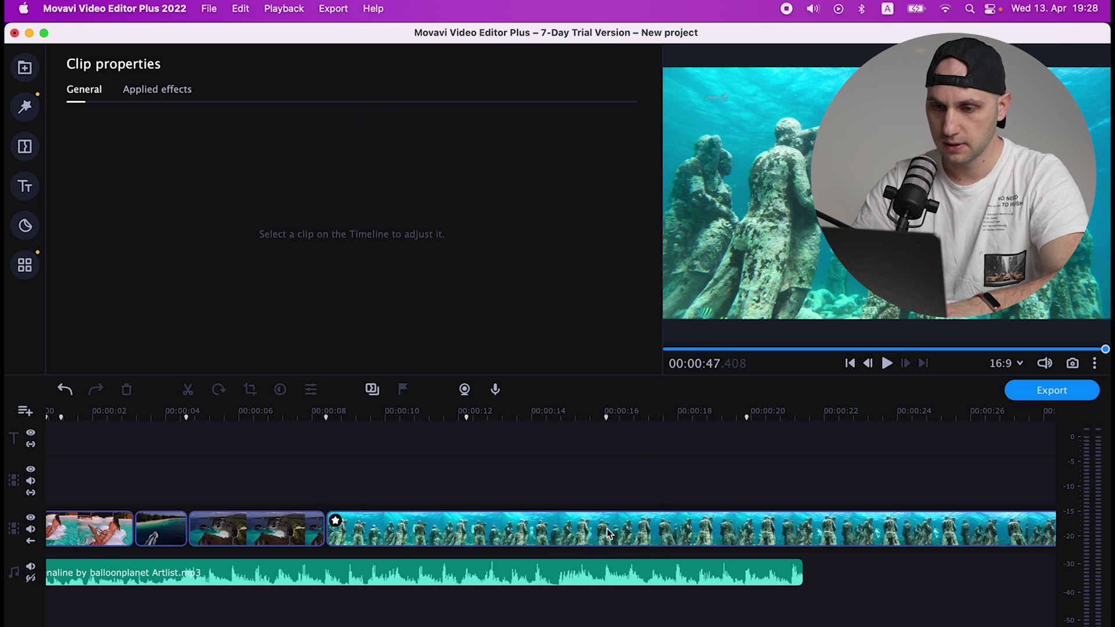
pyautogui.click(468, 530)
pyautogui.press('super+z')
# Play the edit from 00:00:08, then select the first clip on the timeline.
pyautogui.click(334, 415)
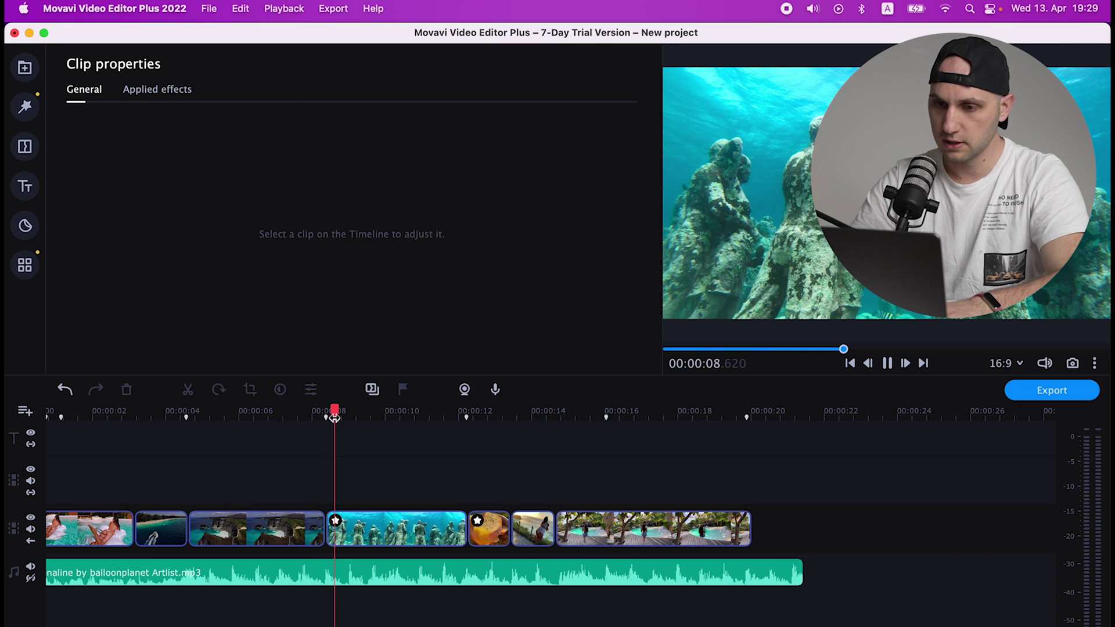
pyautogui.press('space')
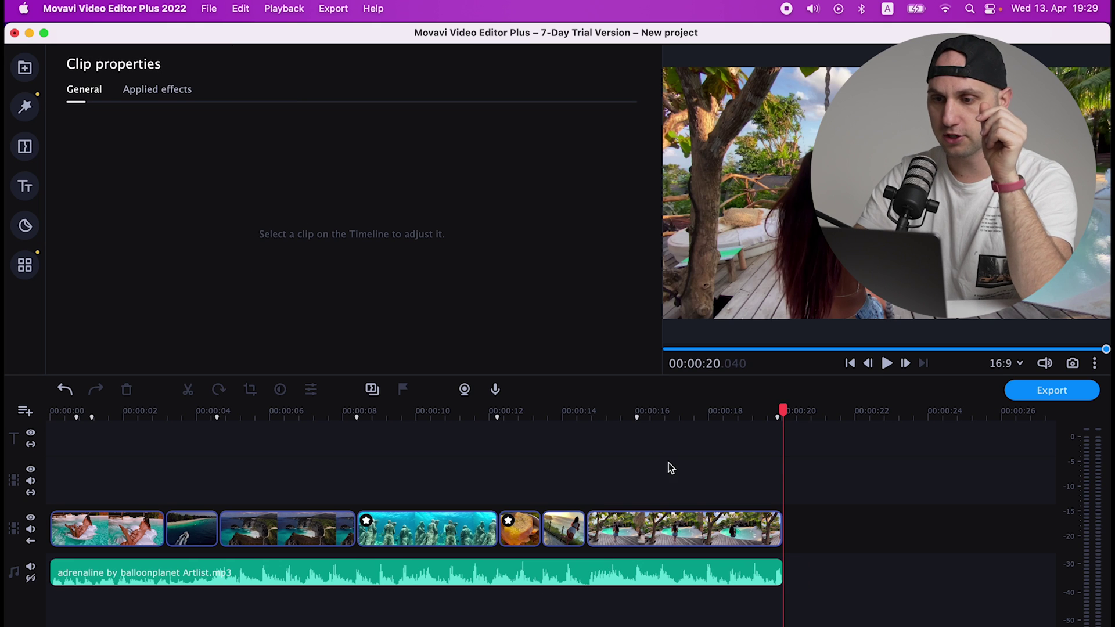
pyautogui.click(122, 411)
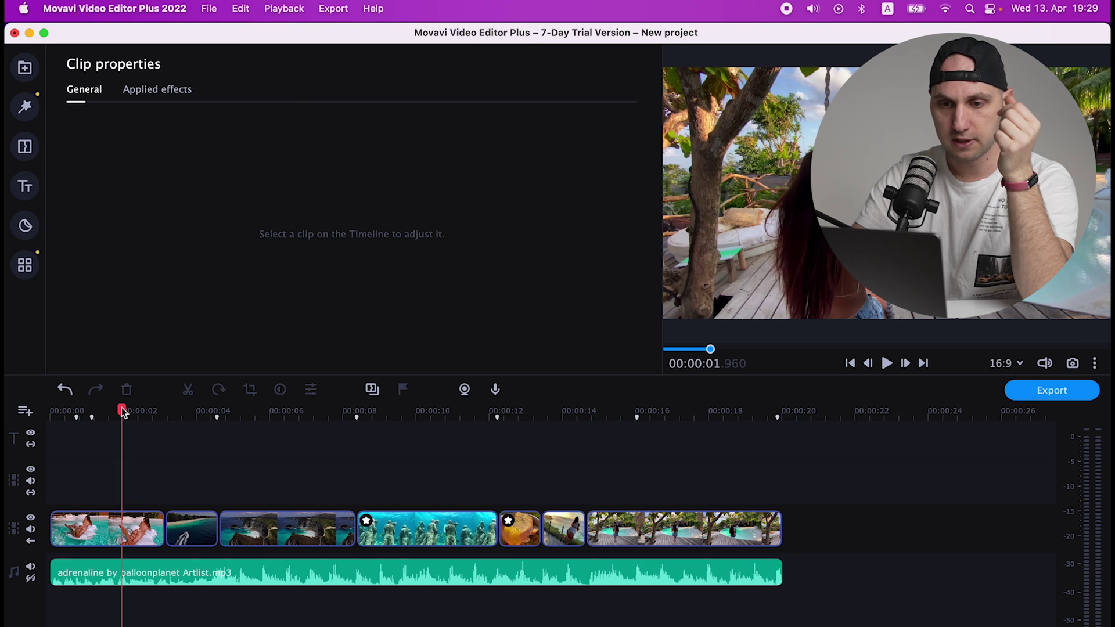
pyautogui.click(131, 525)
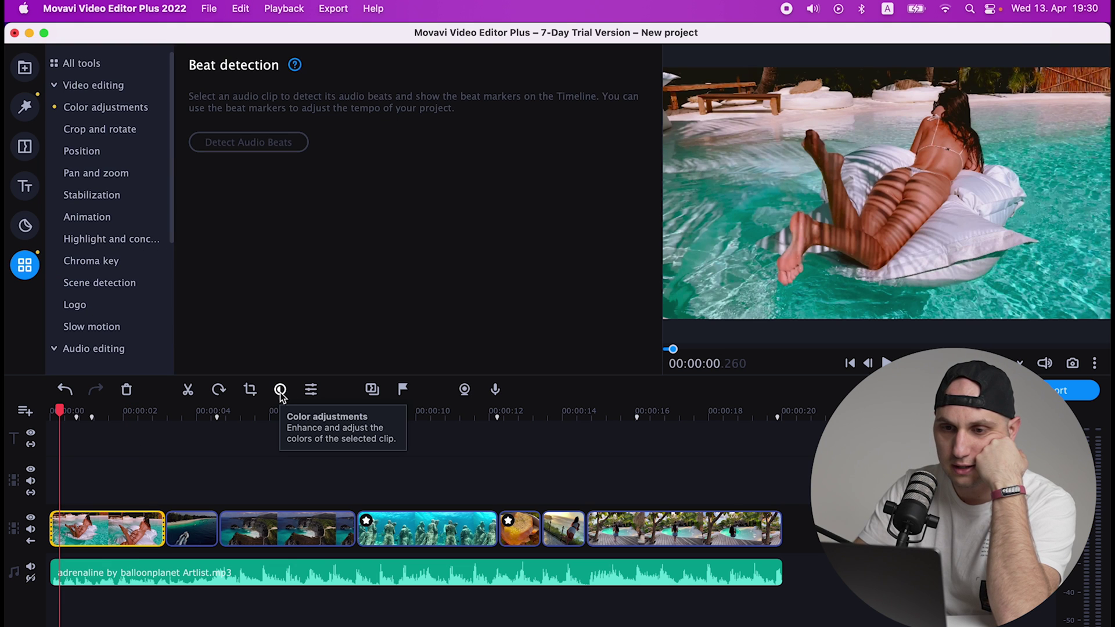
# Switch the first clip to manual colour adjustments, nudge Brightness, then reset it to 0.
pyautogui.click(281, 390)
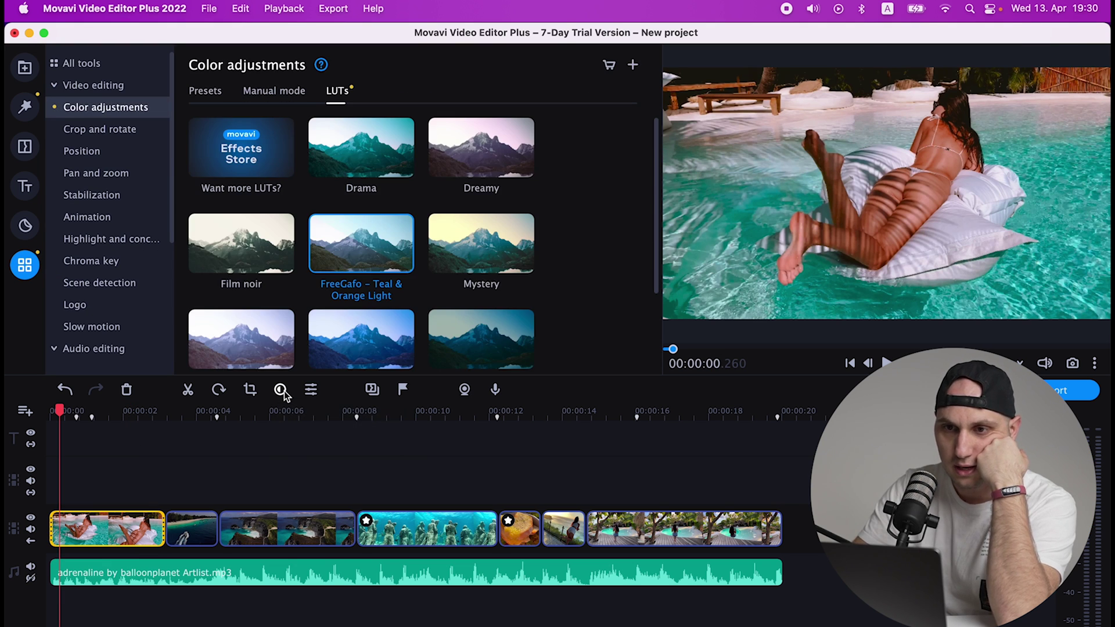
pyautogui.click(287, 93)
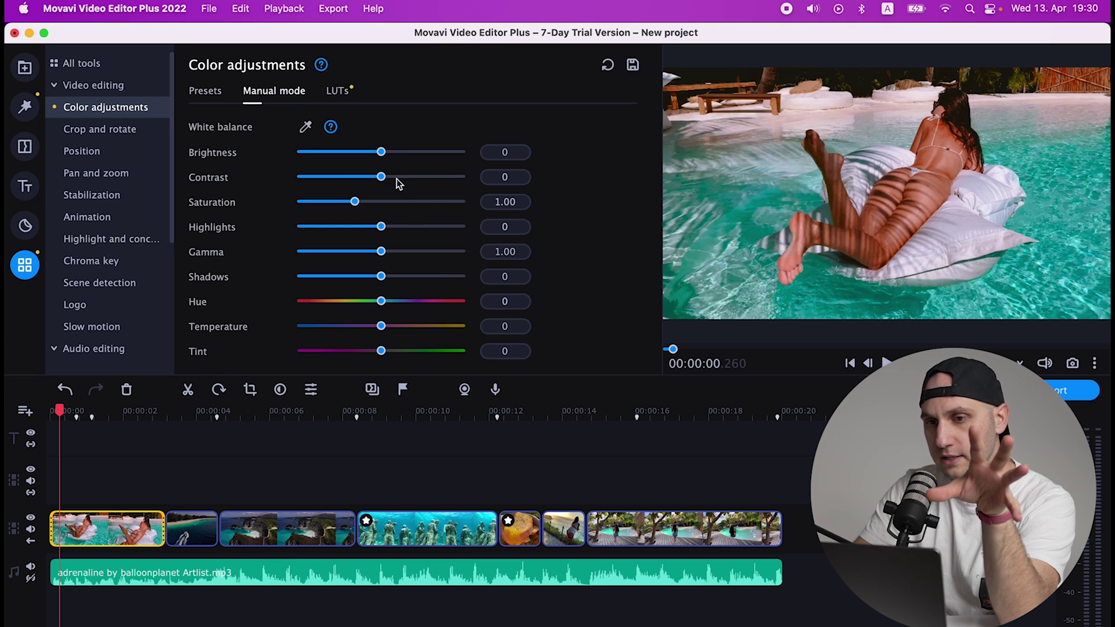
pyautogui.moveTo(382, 152)
pyautogui.mouseDown()
pyautogui.moveTo(431, 152)
pyautogui.moveTo(297, 152)
pyautogui.moveTo(394, 152)
pyautogui.moveTo(384, 152)
pyautogui.mouseUp()
pyautogui.doubleClick(505, 152)
pyautogui.write('0')
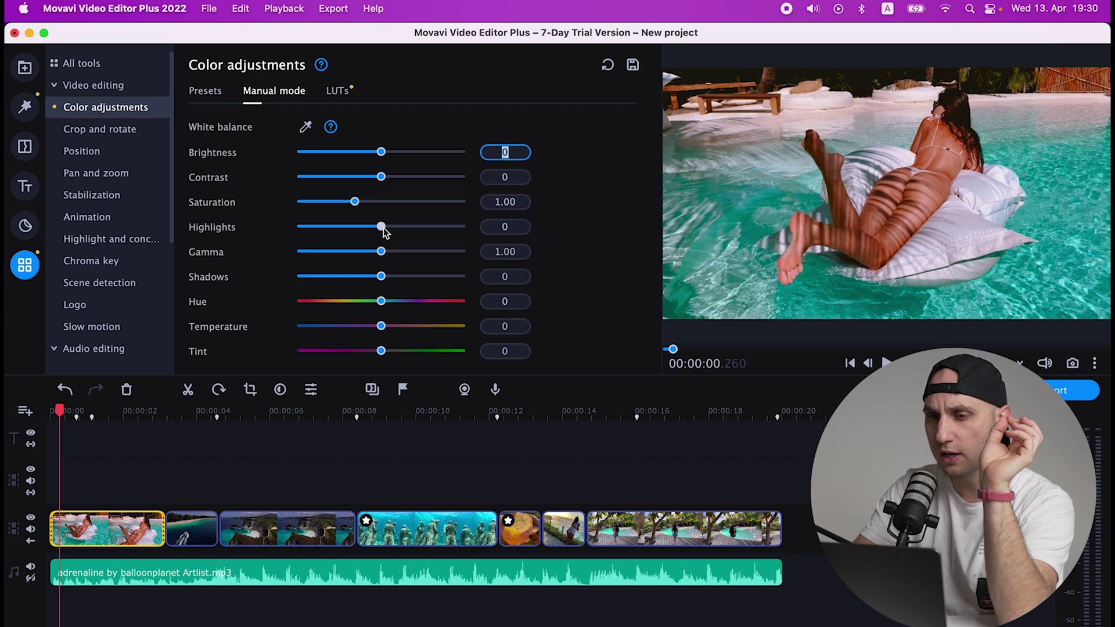
# Raise the first clip's Highlights to 51, then set it back to 0.
pyautogui.moveTo(381, 227); pyautogui.dragTo(422, 227)
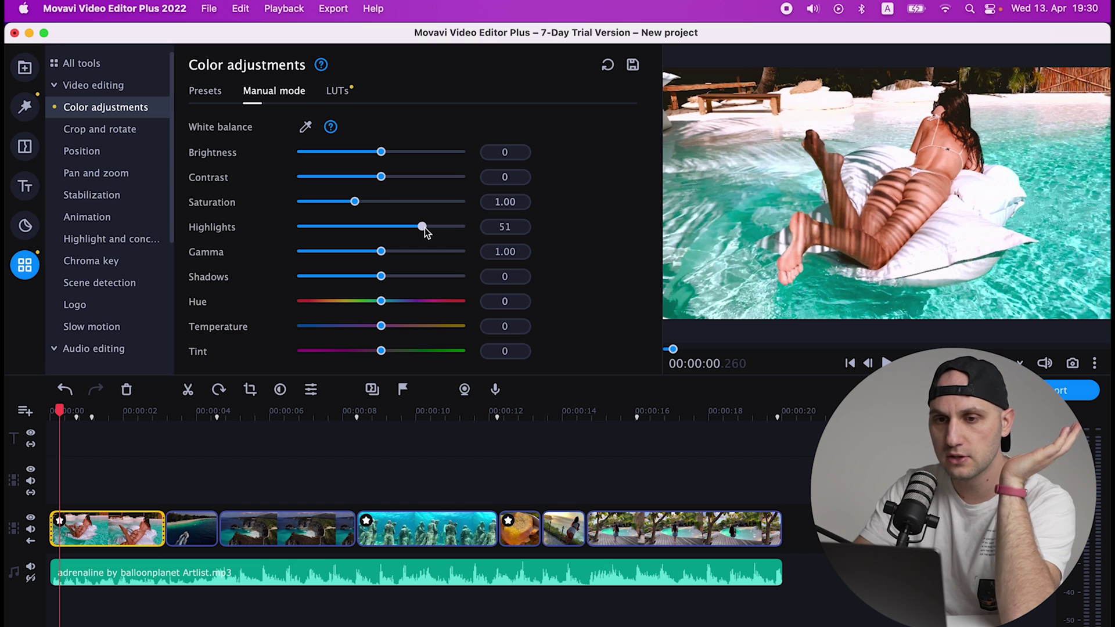
pyautogui.press('Tab')
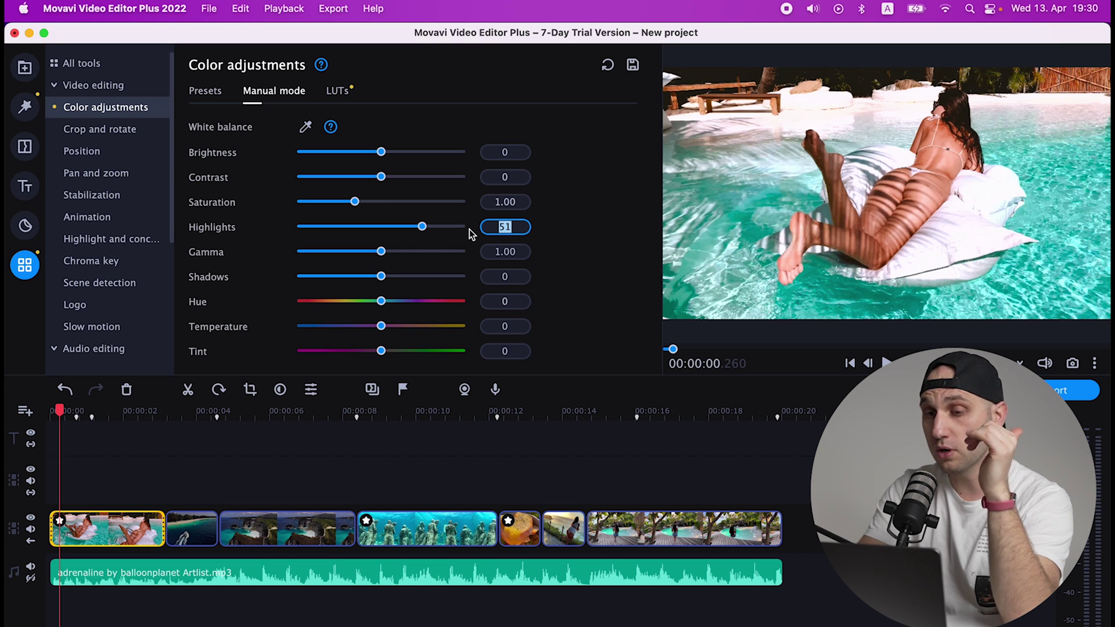
pyautogui.write('0')
pyautogui.press('Return')
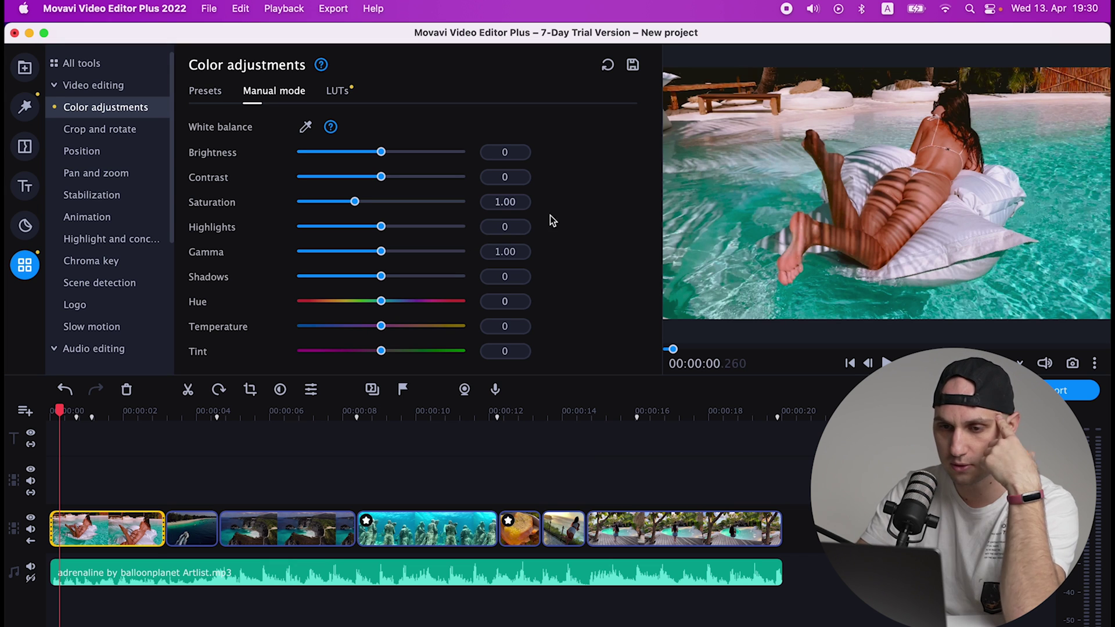
pyautogui.click(525, 226)
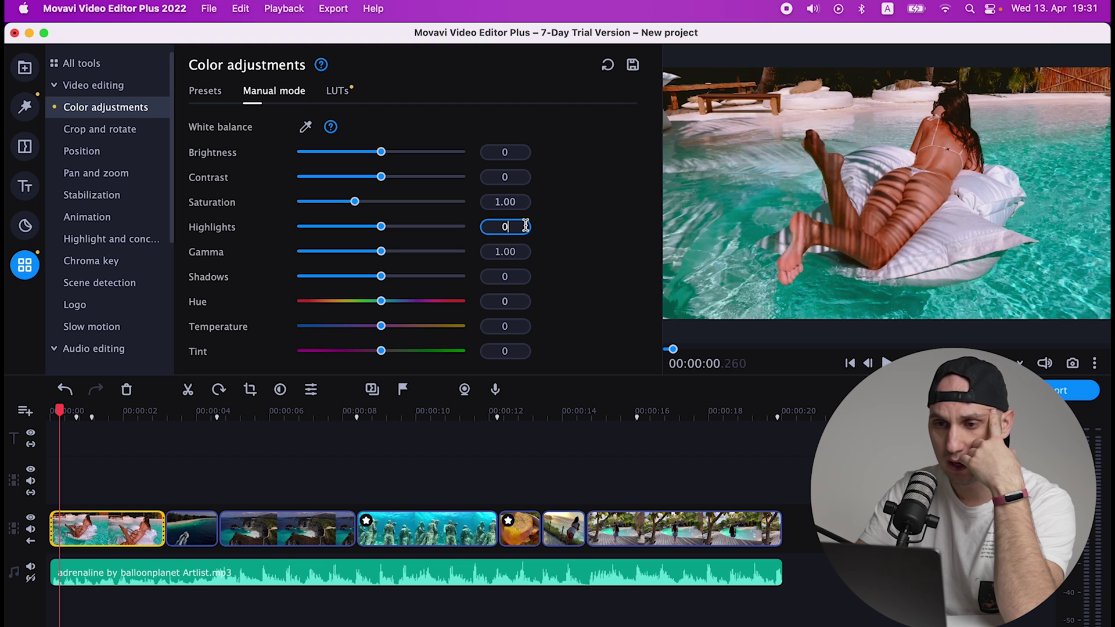
# Drag the FreeGafo – Teal & Orange Light LUT onto the first clip.
pyautogui.click(337, 90)
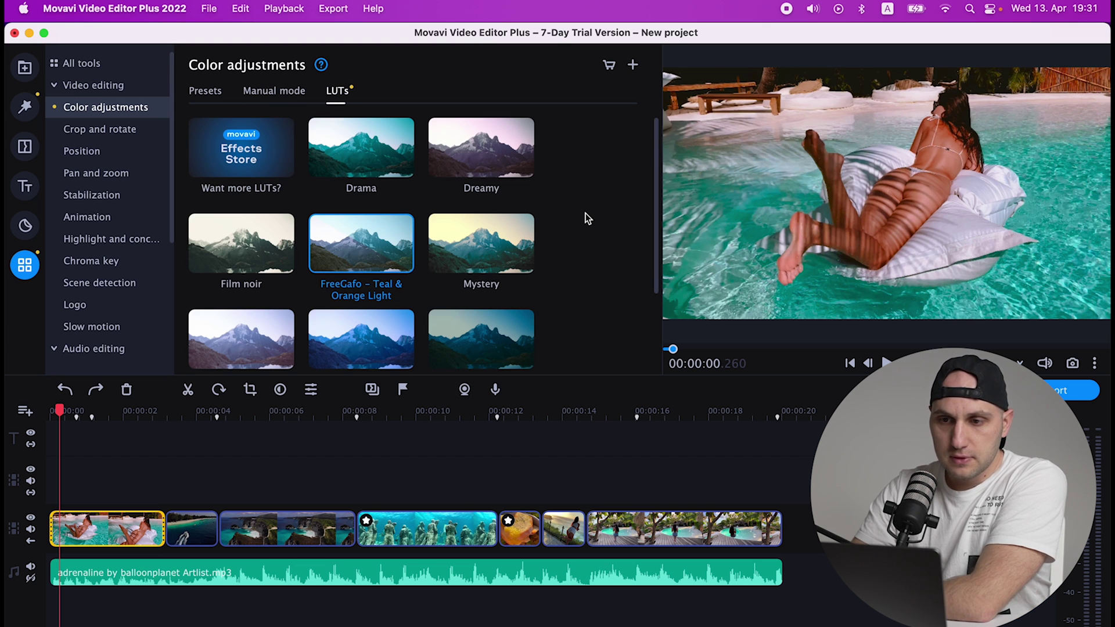
pyautogui.scroll(-3, 585, 215)
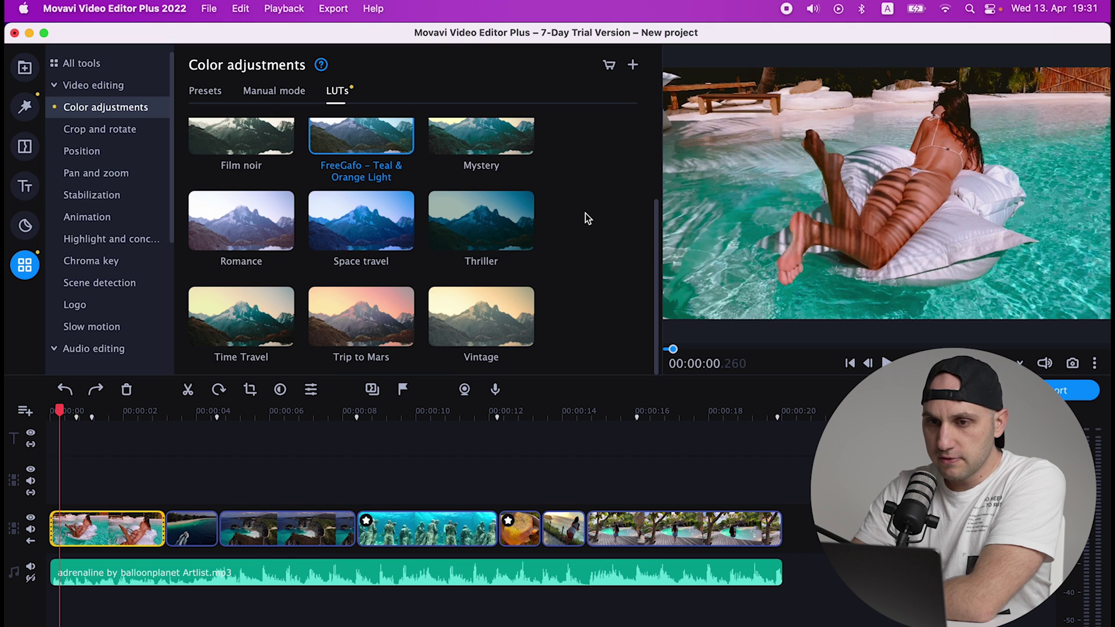
pyautogui.scroll(3, 585, 219)
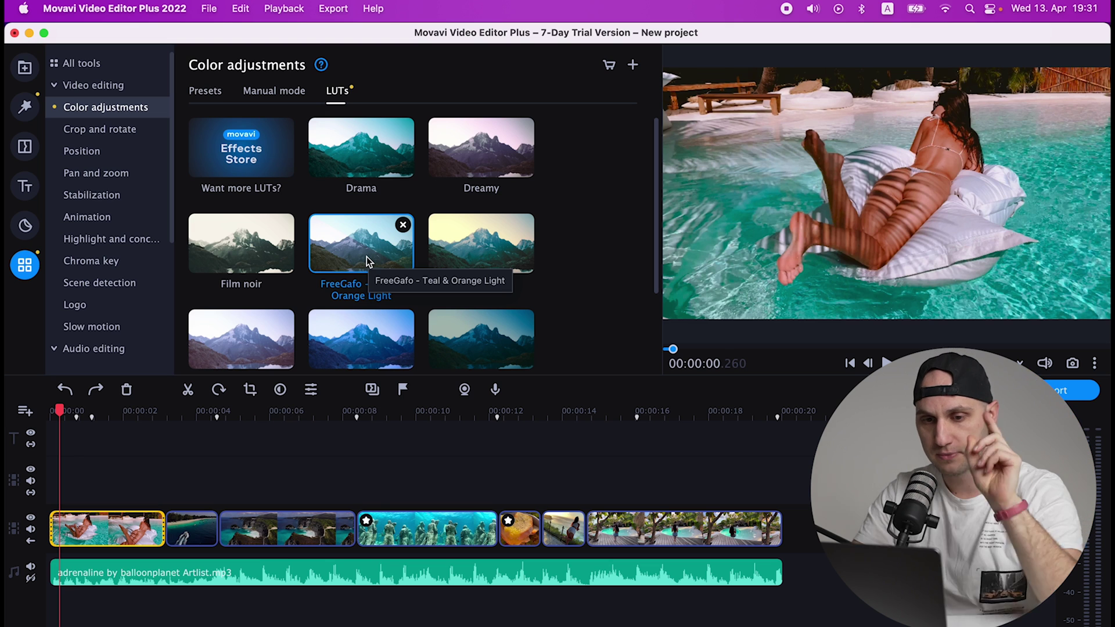
pyautogui.moveTo(388, 246); pyautogui.dragTo(95, 537)
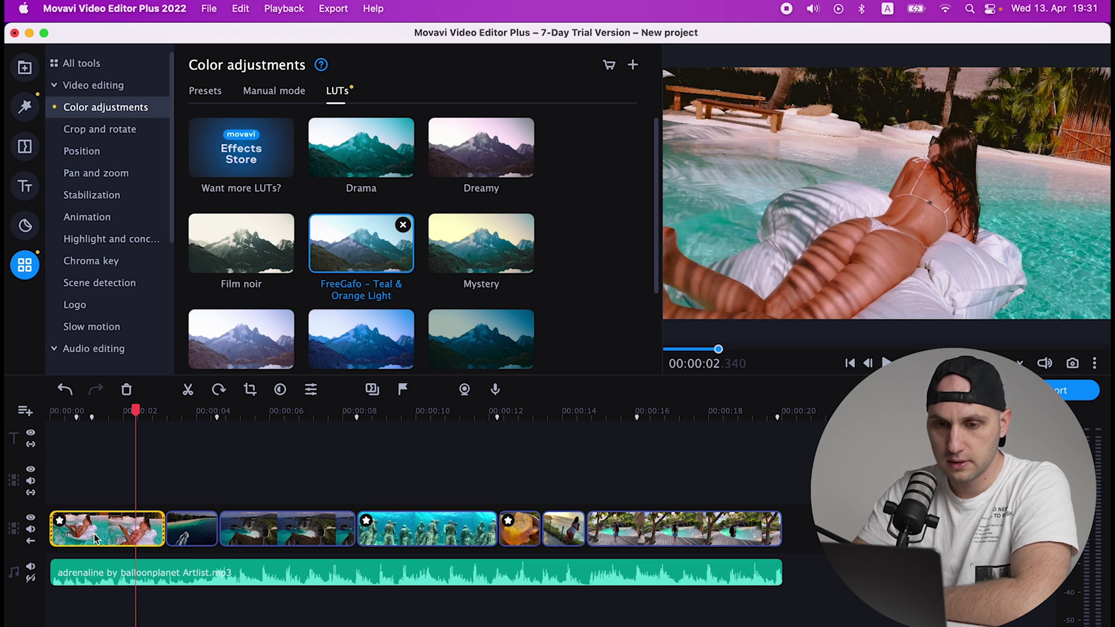
# Toggle the Teal & Orange LUT in the first clip's Applied effects to compare the look.
pyautogui.click(95, 537)
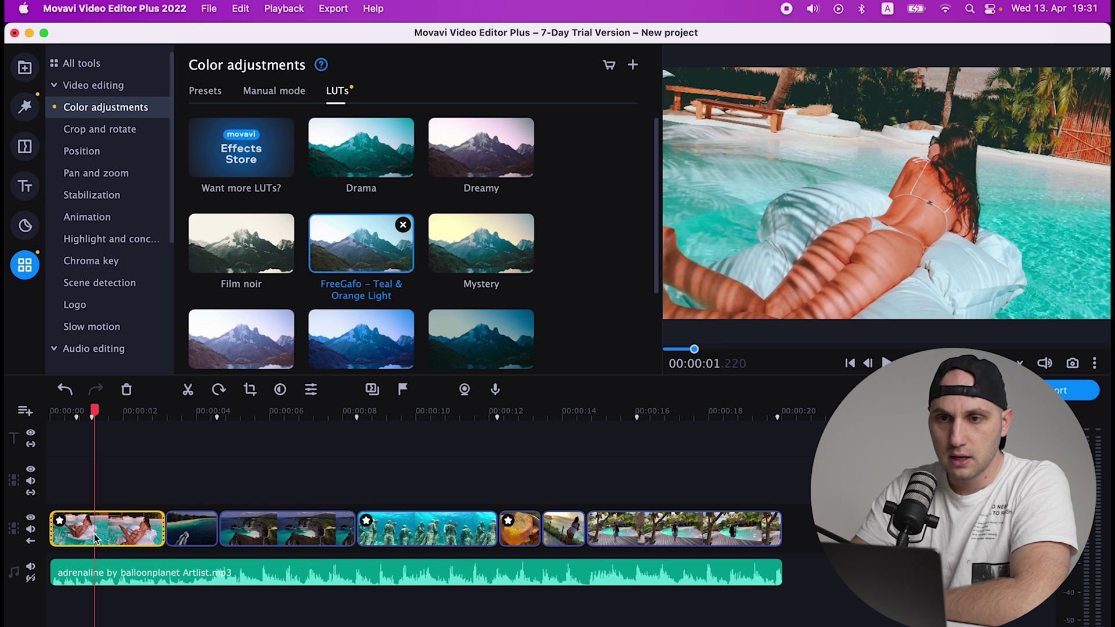
pyautogui.doubleClick(121, 530)
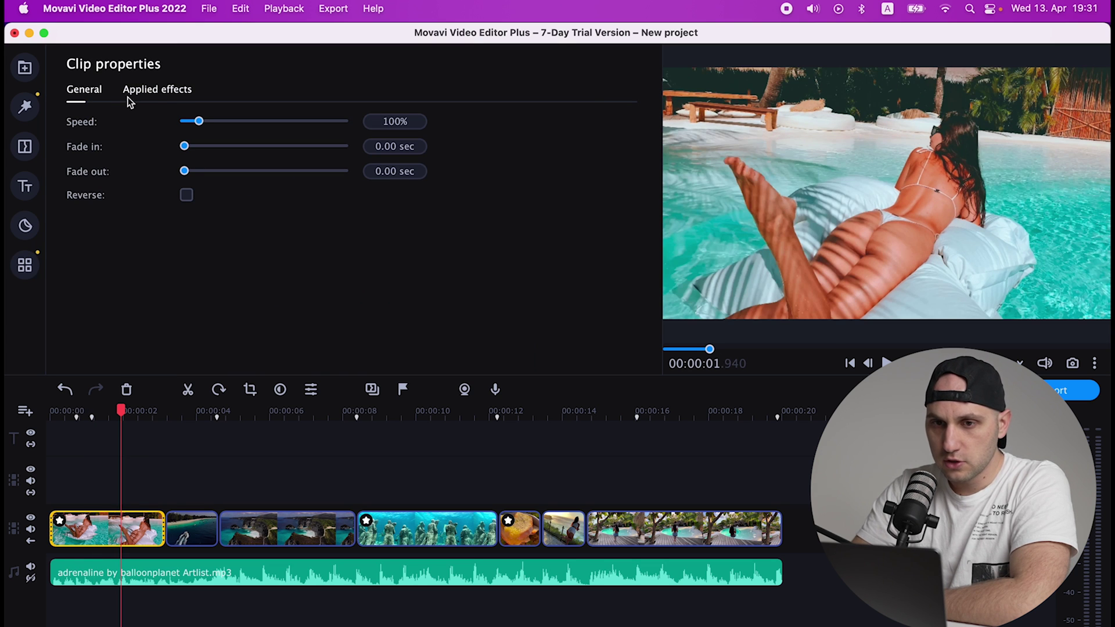
pyautogui.click(163, 93)
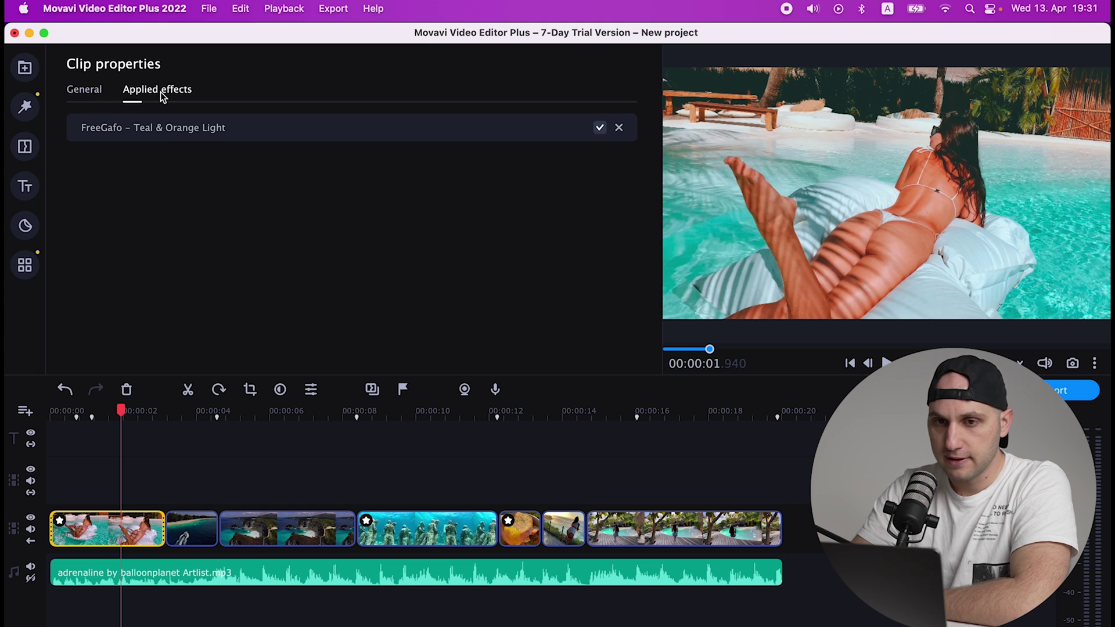
pyautogui.click(599, 130)
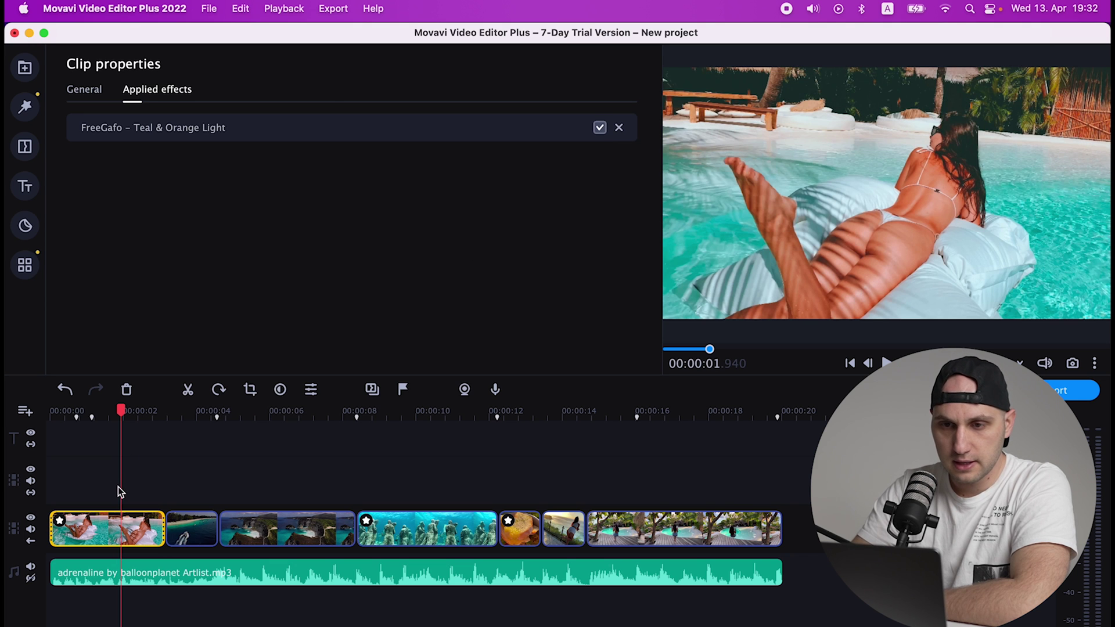
# Select clips two through seven and drop the FreeGafo – Teal & Orange Light LUT onto them.
pyautogui.click(222, 133)
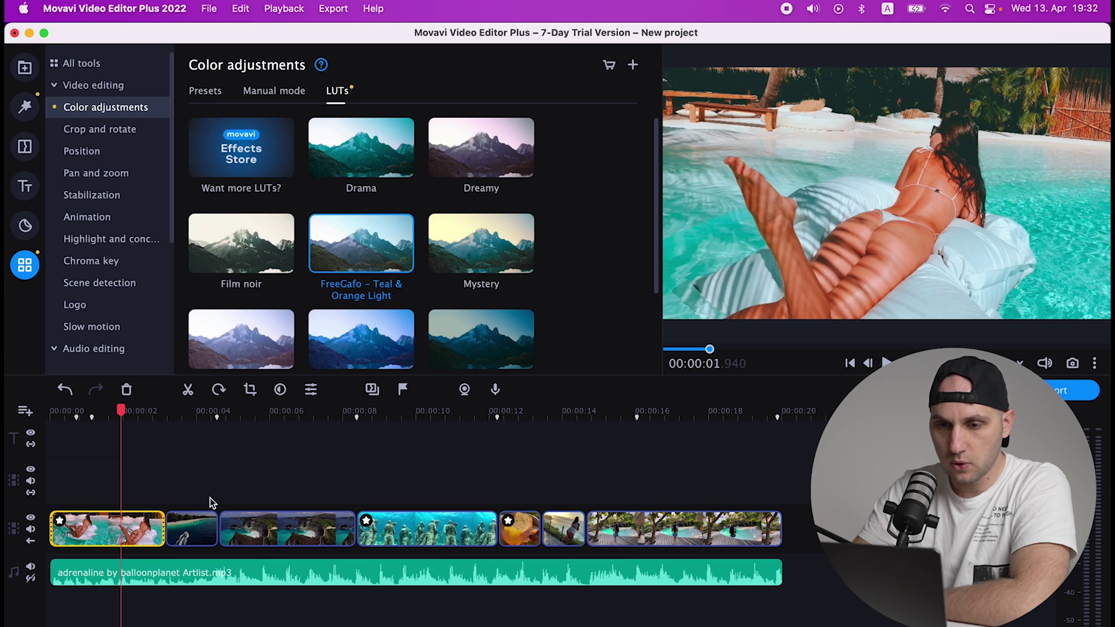
pyautogui.moveTo(190, 482); pyautogui.dragTo(798, 518)
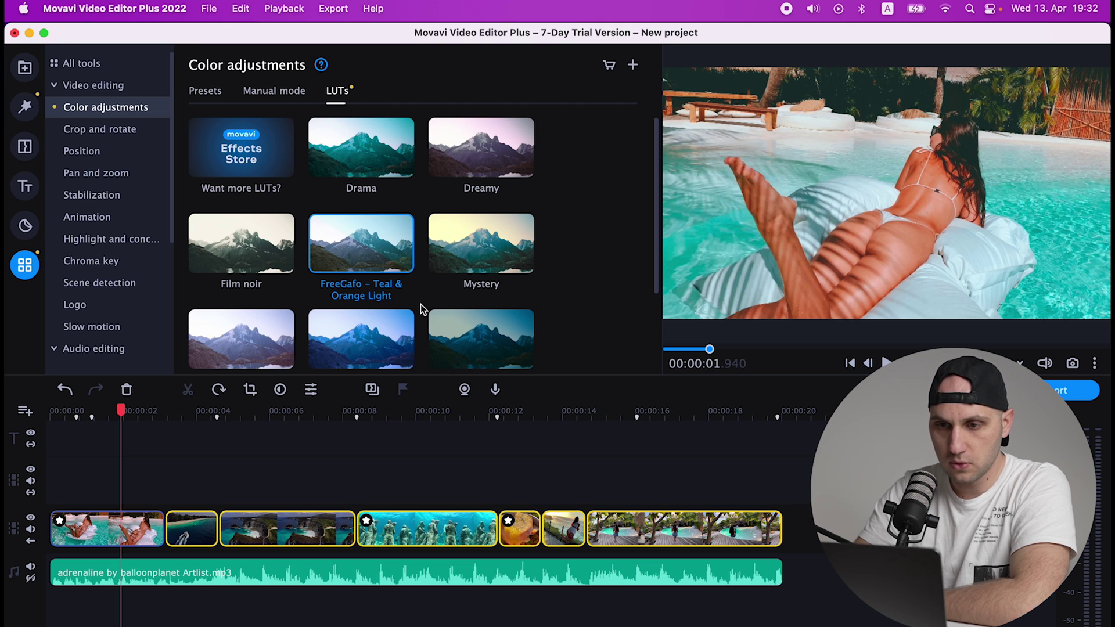
pyautogui.moveTo(398, 250)
pyautogui.moveTo(399, 250); pyautogui.dragTo(284, 528)
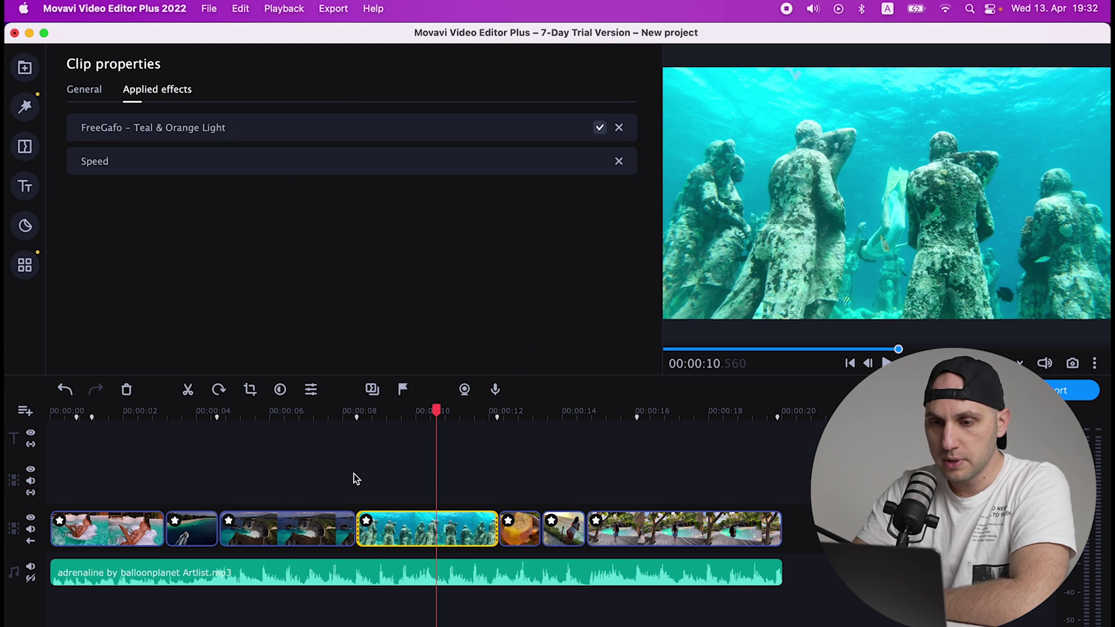
pyautogui.click(353, 473)
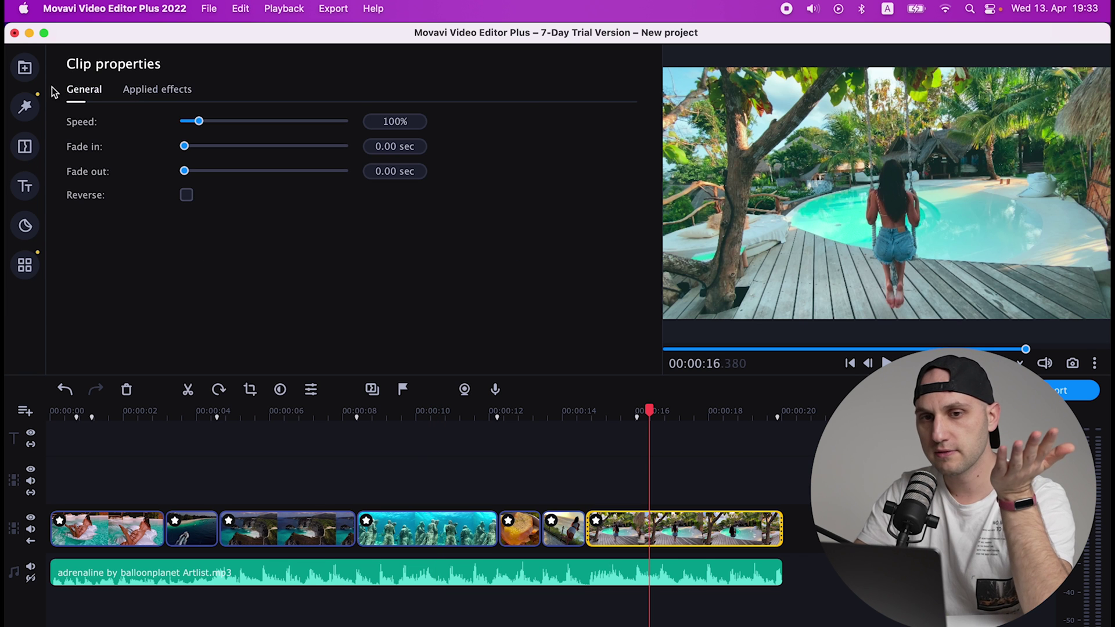
# Add the Flip ↔ filter from Adjustments to the last clip.
pyautogui.click(25, 107)
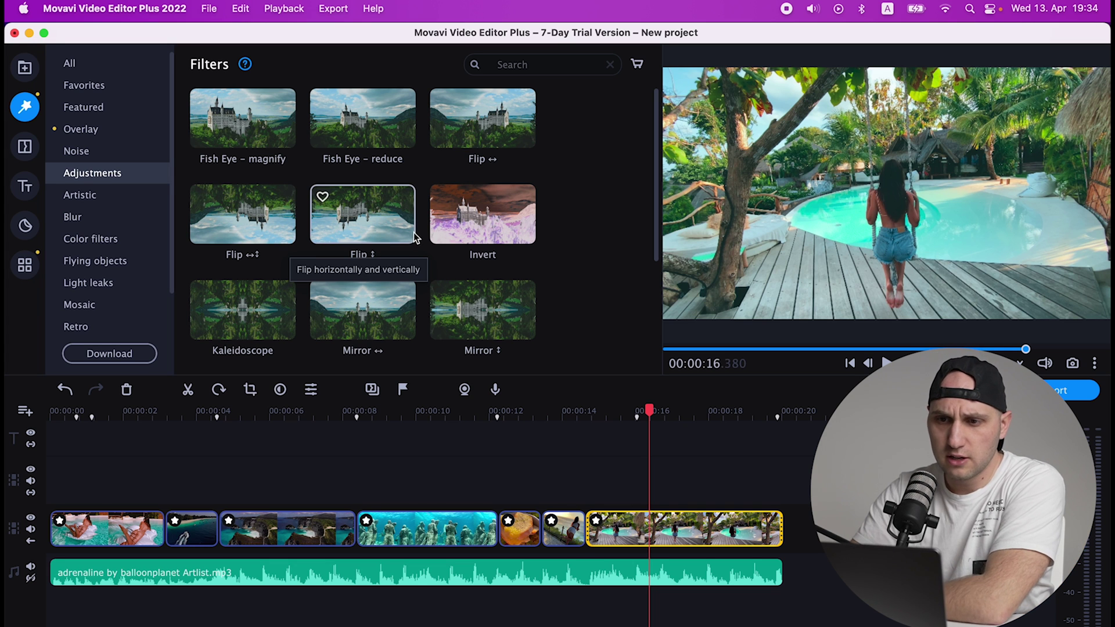
pyautogui.click(506, 114)
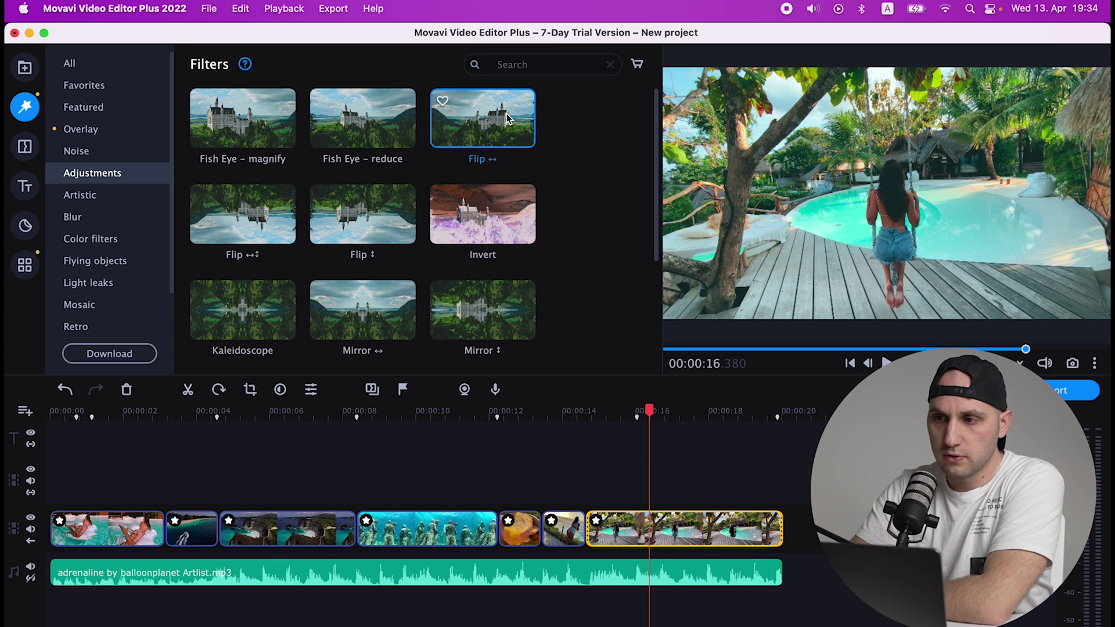
pyautogui.moveTo(507, 113); pyautogui.dragTo(686, 529)
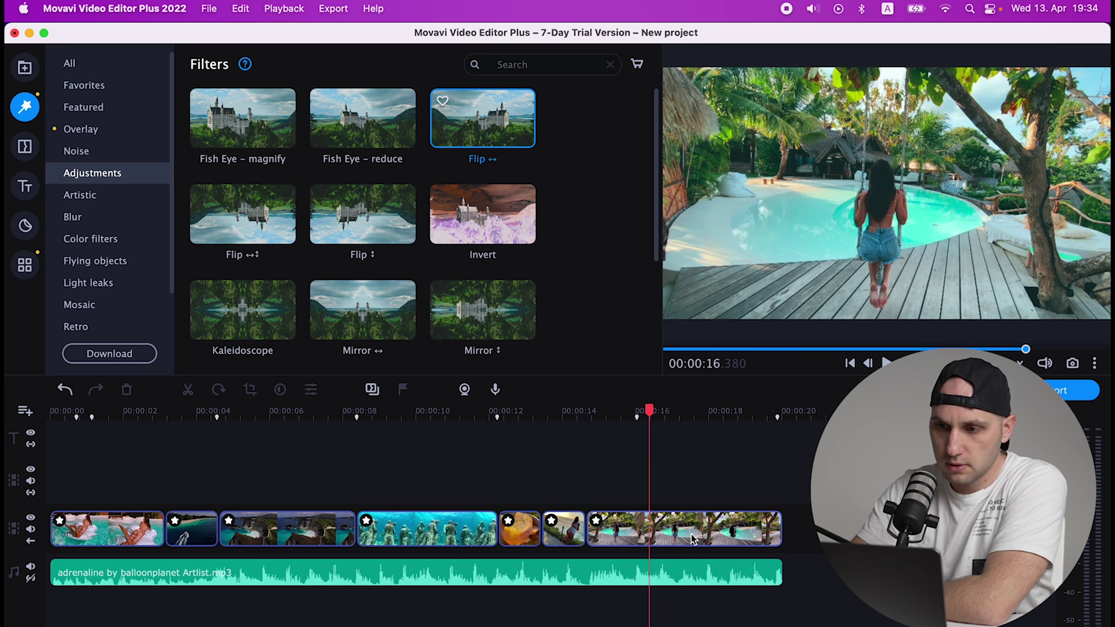
# Undo the horizontal flip and add the Lights – two stars overlay to the last clip.
pyautogui.press('super+z')
pyautogui.click(81, 129)
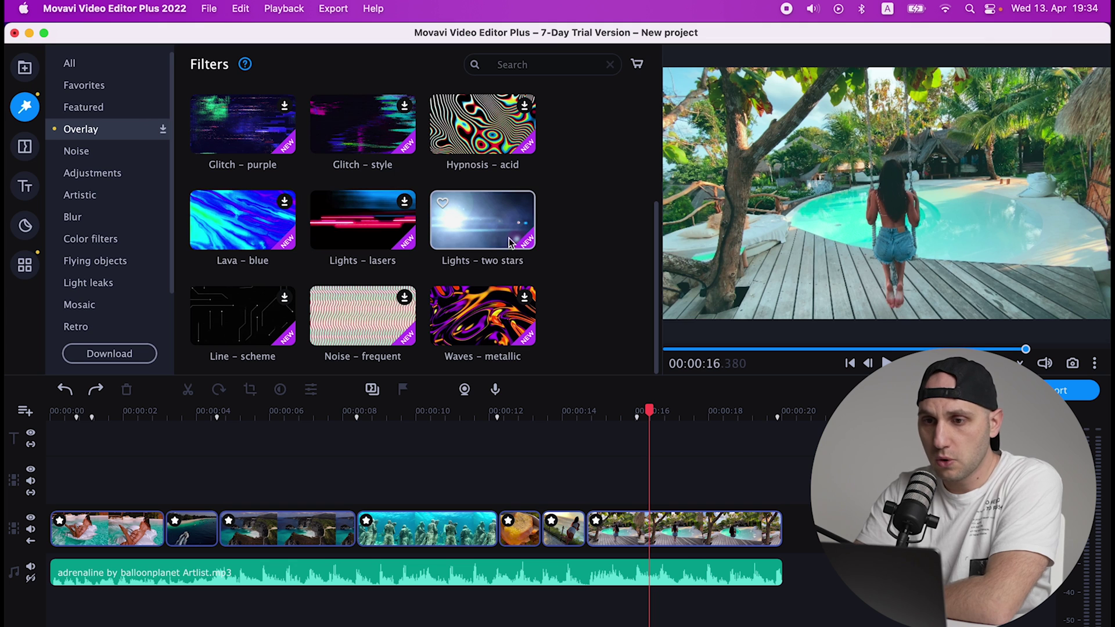
pyautogui.moveTo(488, 228); pyautogui.dragTo(655, 533)
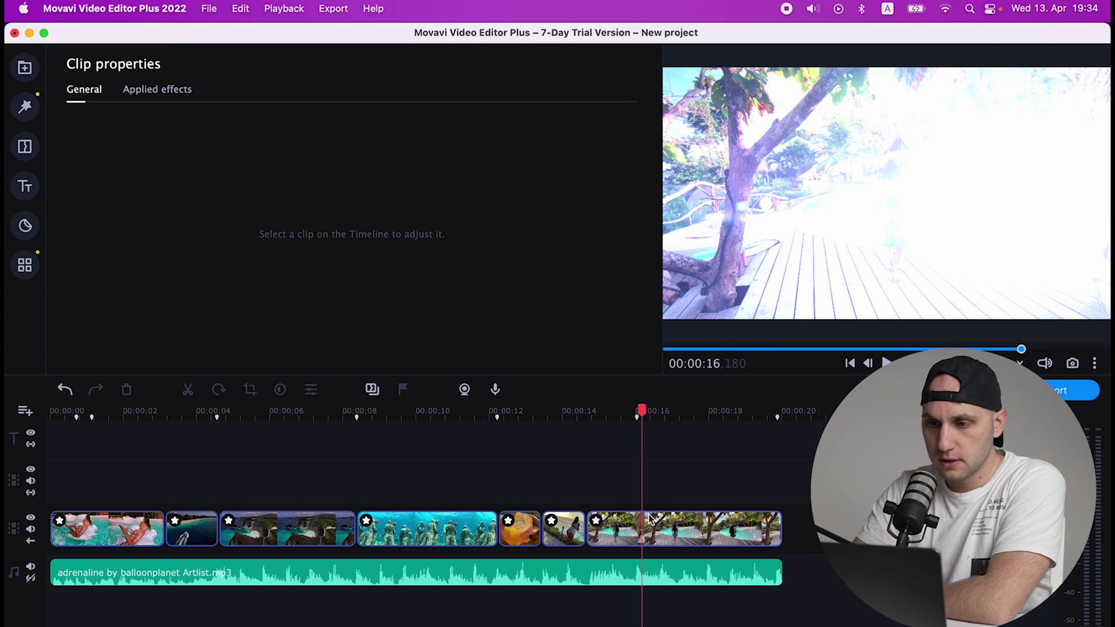
pyautogui.click(659, 527)
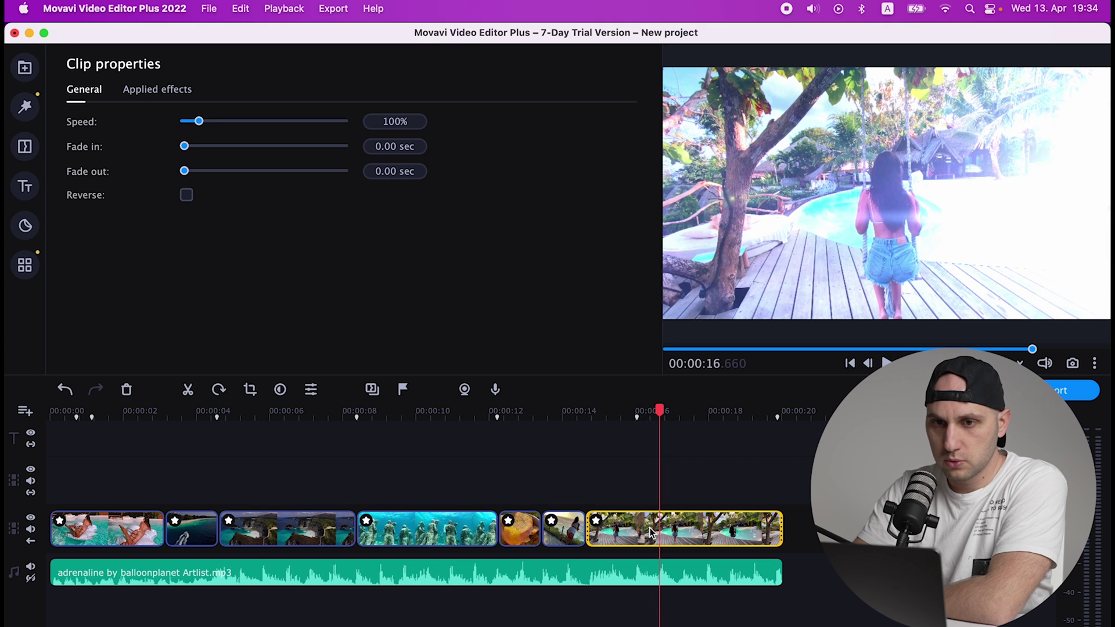
# Set the Lights – two stars overlay to Lighten blending at 24% strength.
pyautogui.click(166, 91)
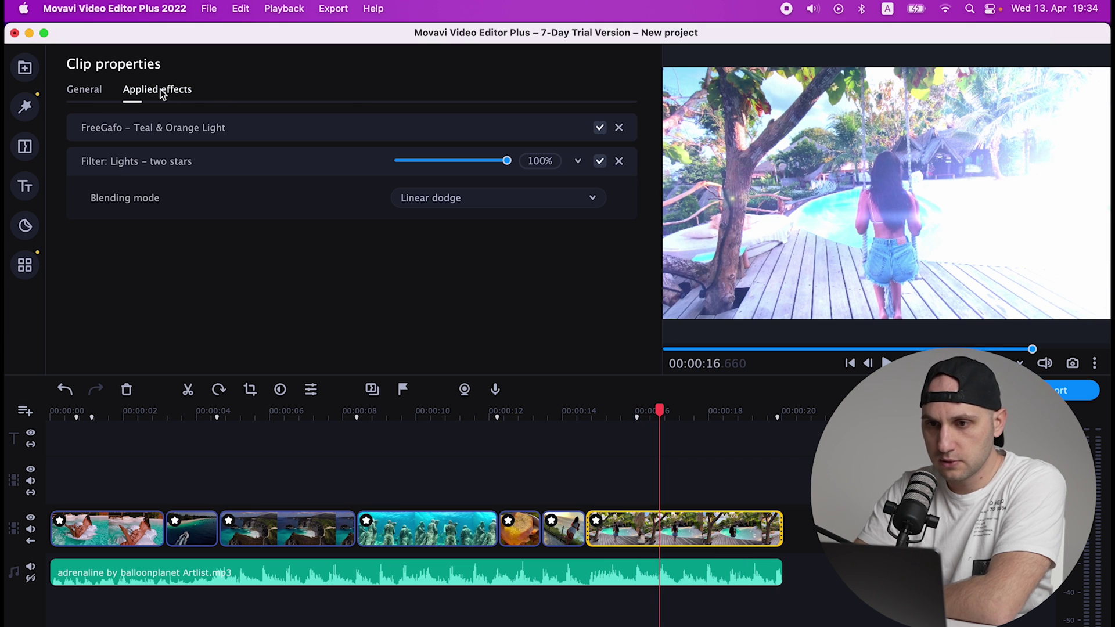
pyautogui.click(506, 200)
pyautogui.click(427, 244)
pyautogui.click(438, 161)
pyautogui.moveTo(436, 160); pyautogui.dragTo(408, 160)
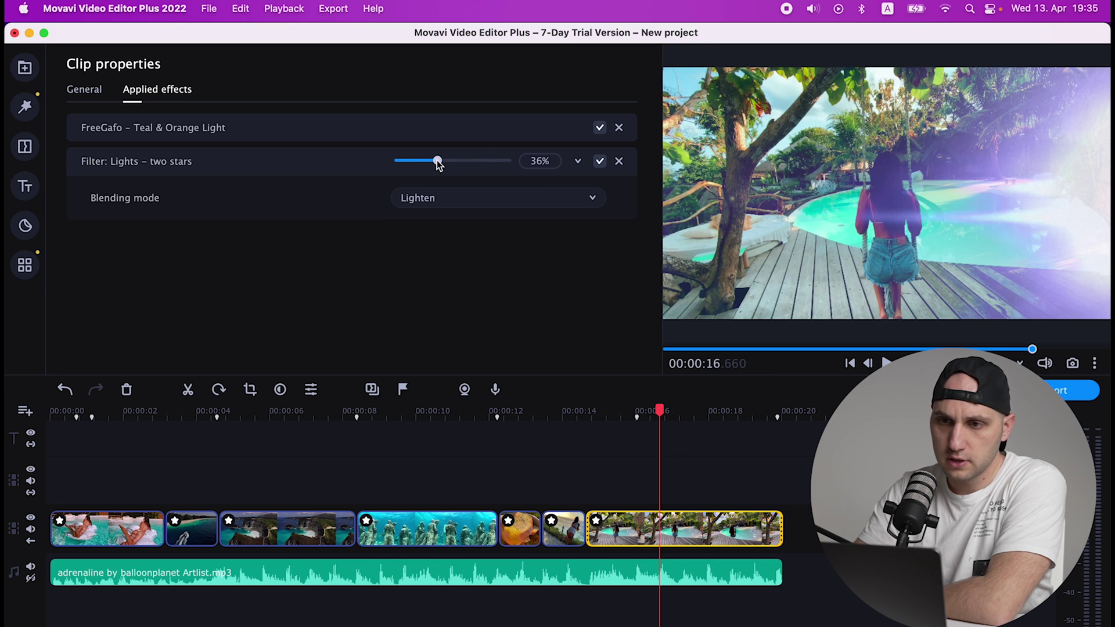
pyautogui.moveTo(416, 164); pyautogui.dragTo(425, 165)
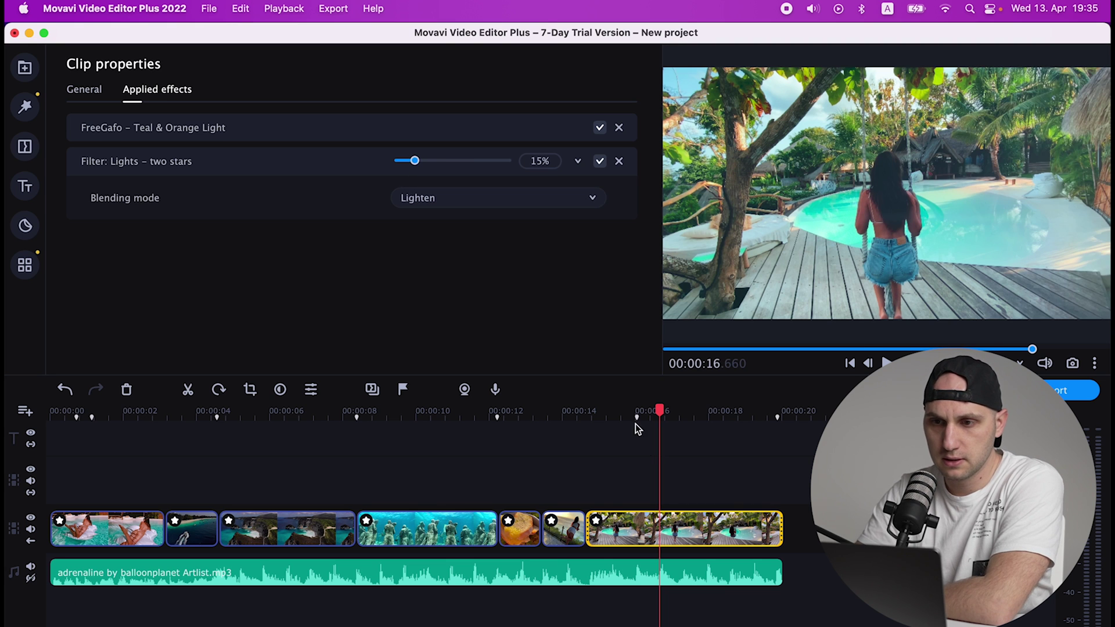
pyautogui.click(604, 414)
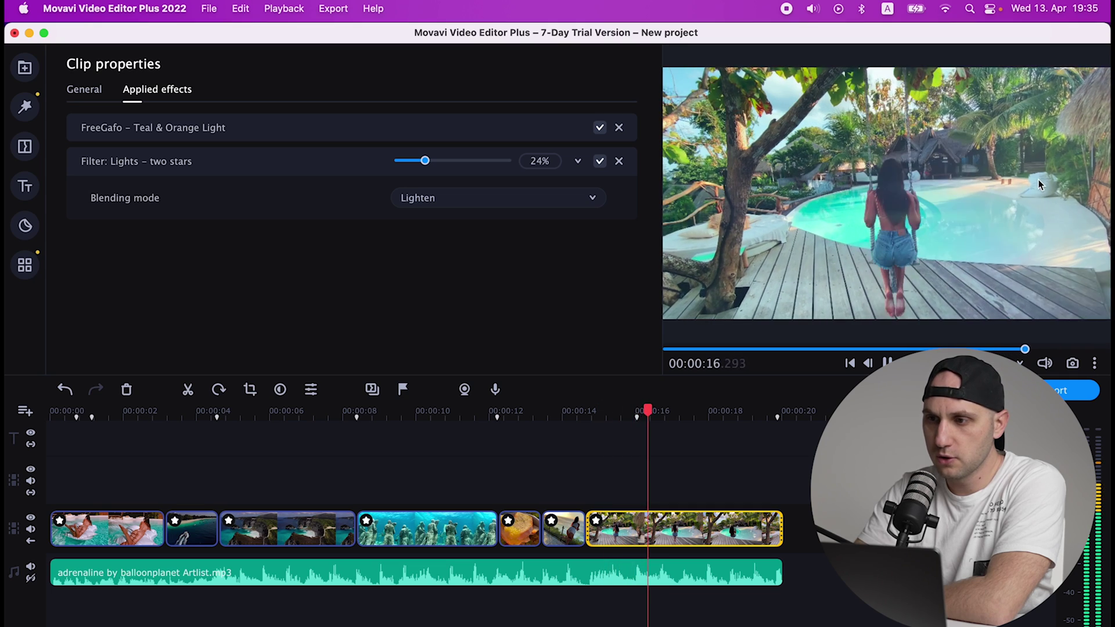
pyautogui.click(25, 107)
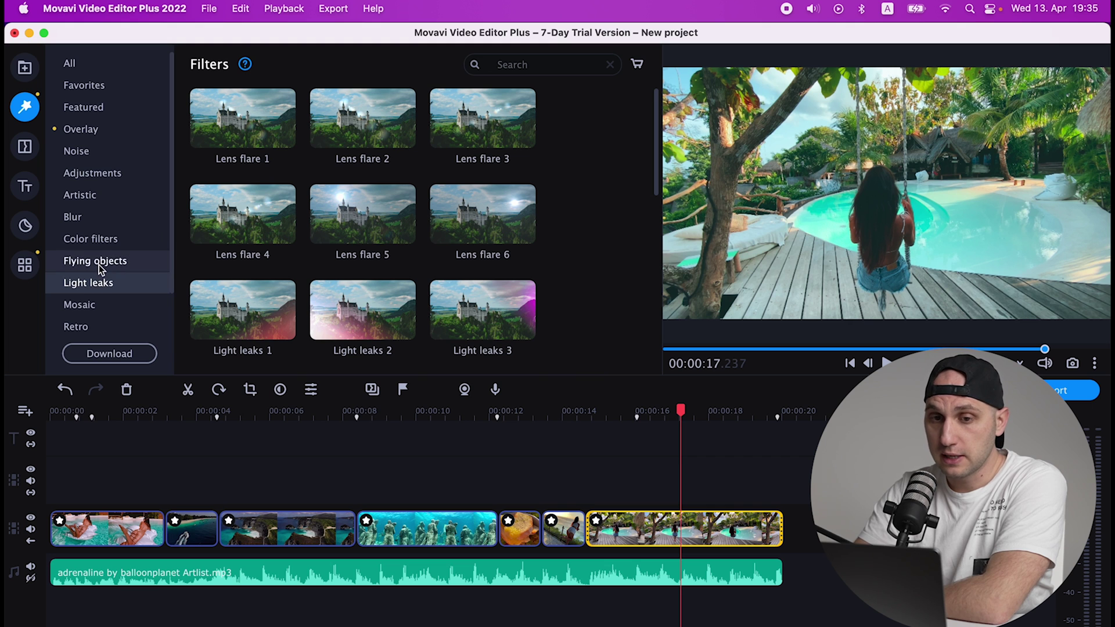
# Drag the Light leaks 2 filter onto the last pool-swing clip.
pyautogui.scroll(-5, 436, 267)
pyautogui.scroll(-3, 434, 265)
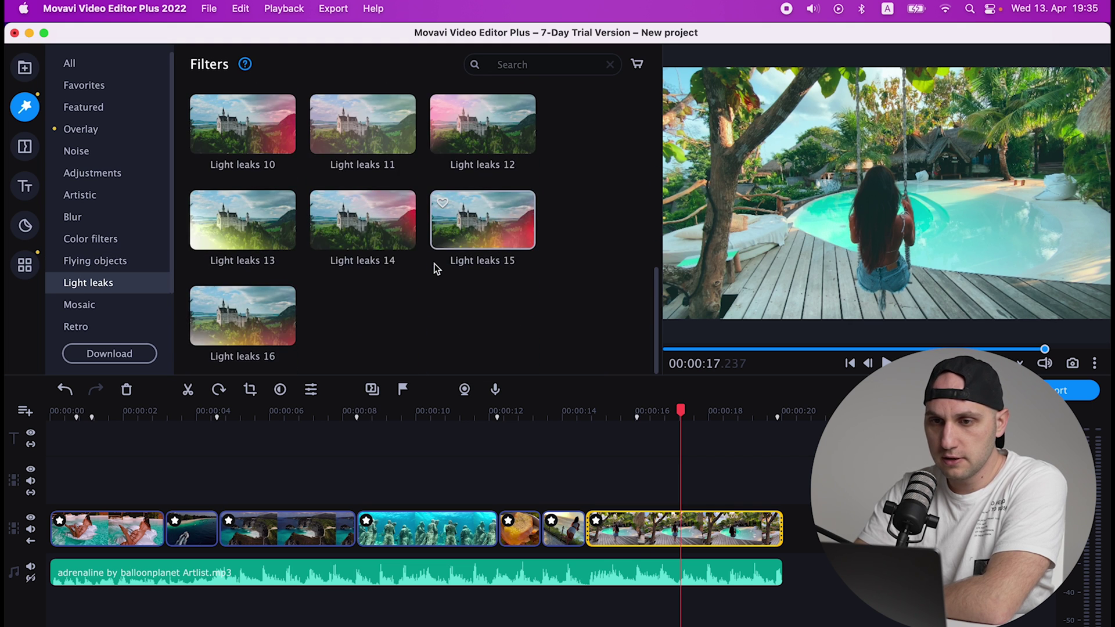
pyautogui.scroll(6, 441, 250)
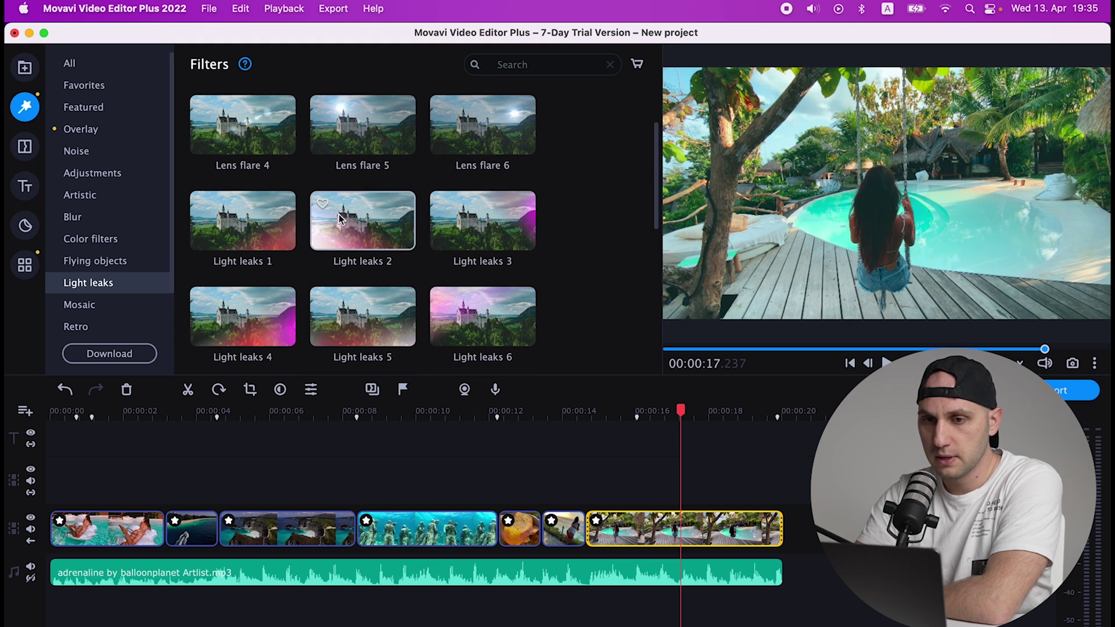
pyautogui.moveTo(343, 216); pyautogui.dragTo(623, 526)
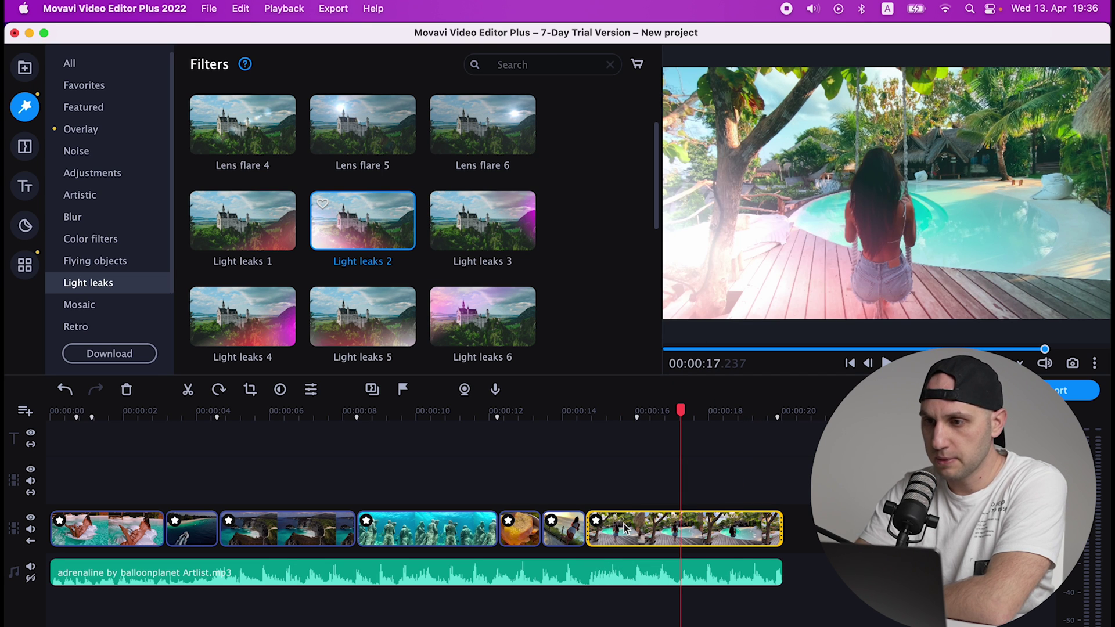
# Lower Light leaks 2 to about 44%, preview it, and add it to favourite filters.
pyautogui.doubleClick(624, 533)
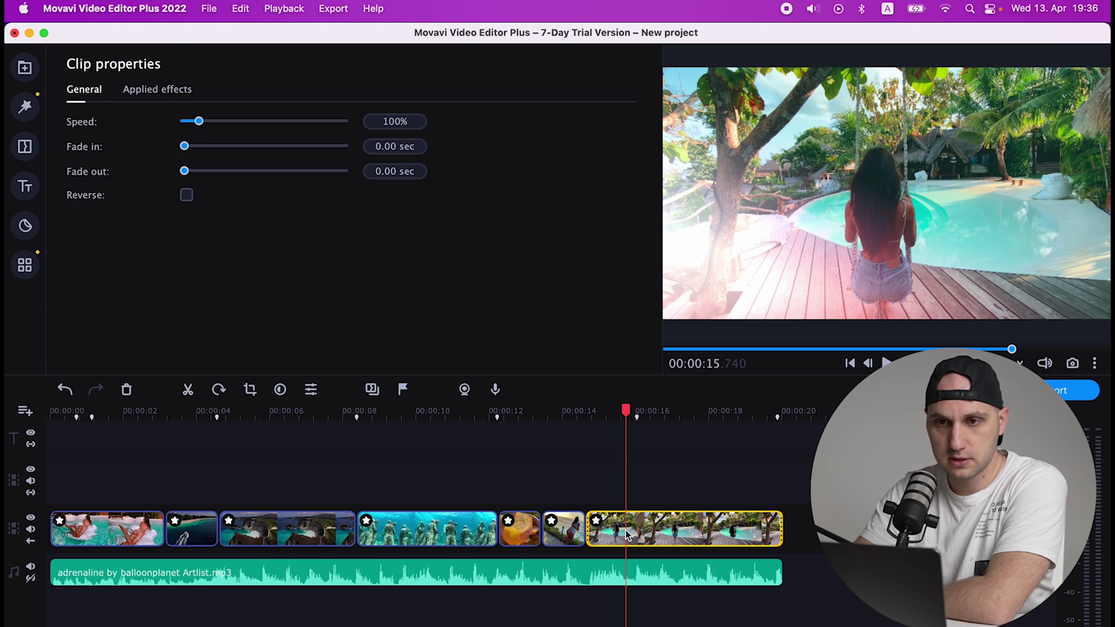
pyautogui.click(162, 98)
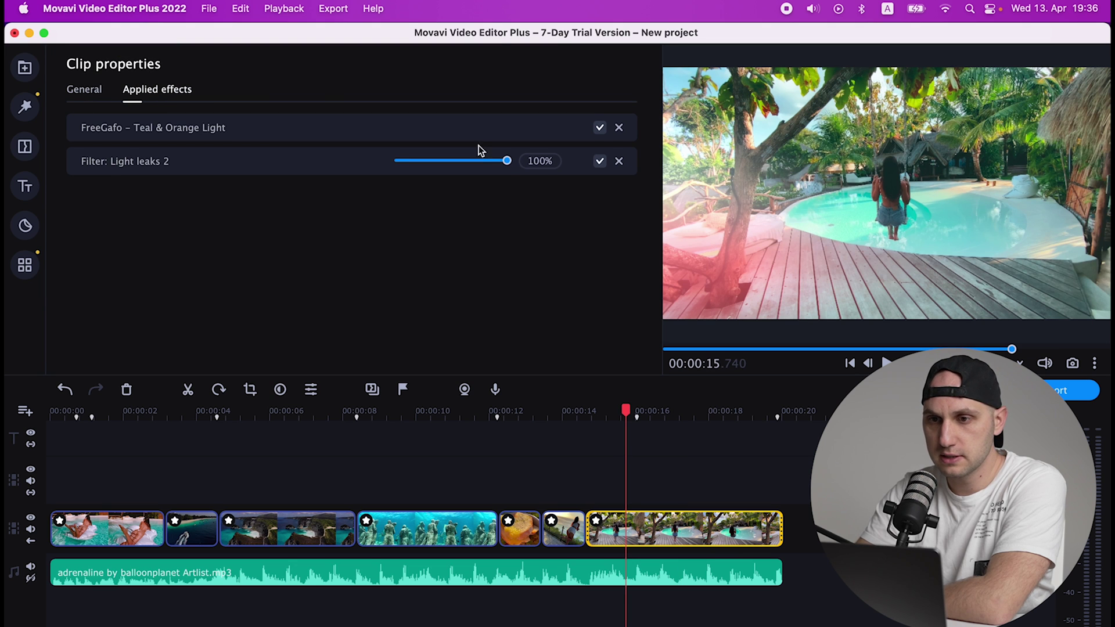
pyautogui.moveTo(507, 164); pyautogui.dragTo(445, 165)
pyautogui.click(601, 411)
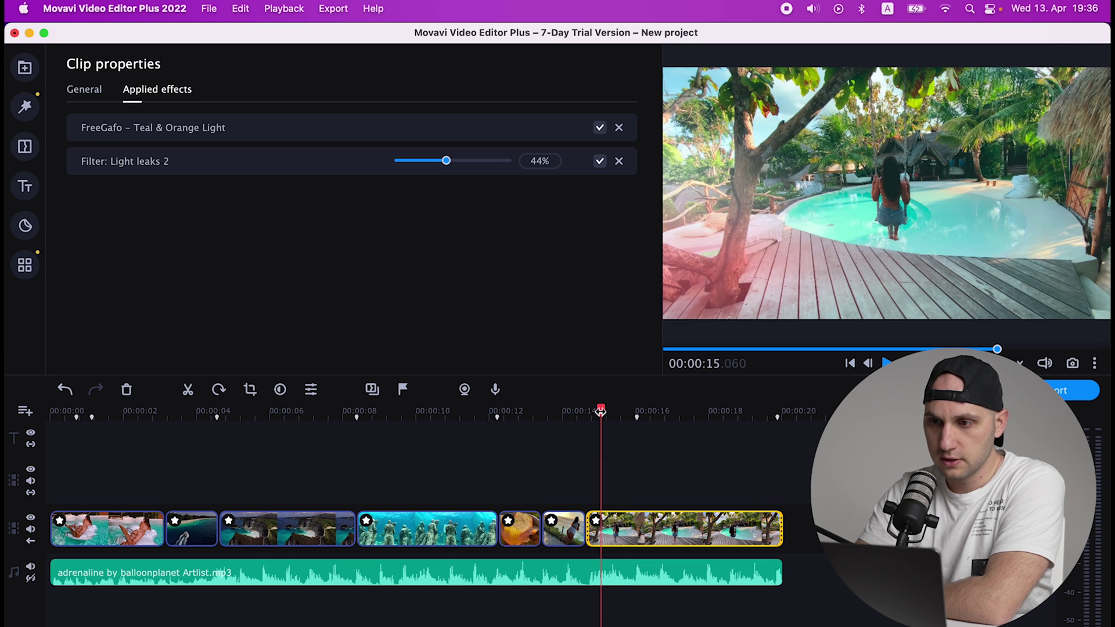
pyautogui.press('space')
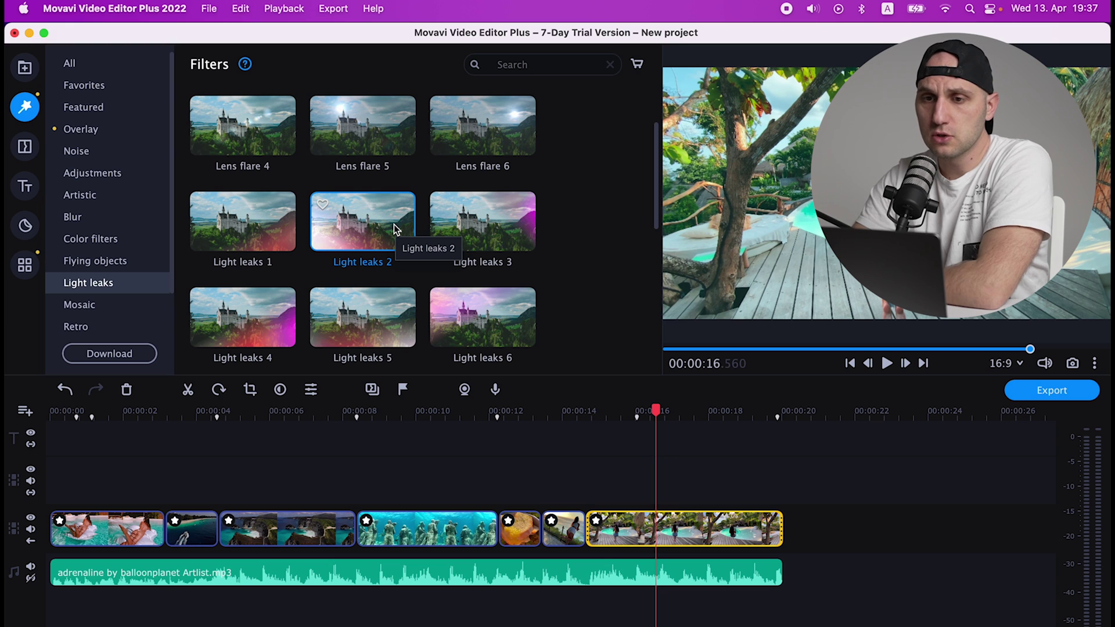
pyautogui.click(323, 207)
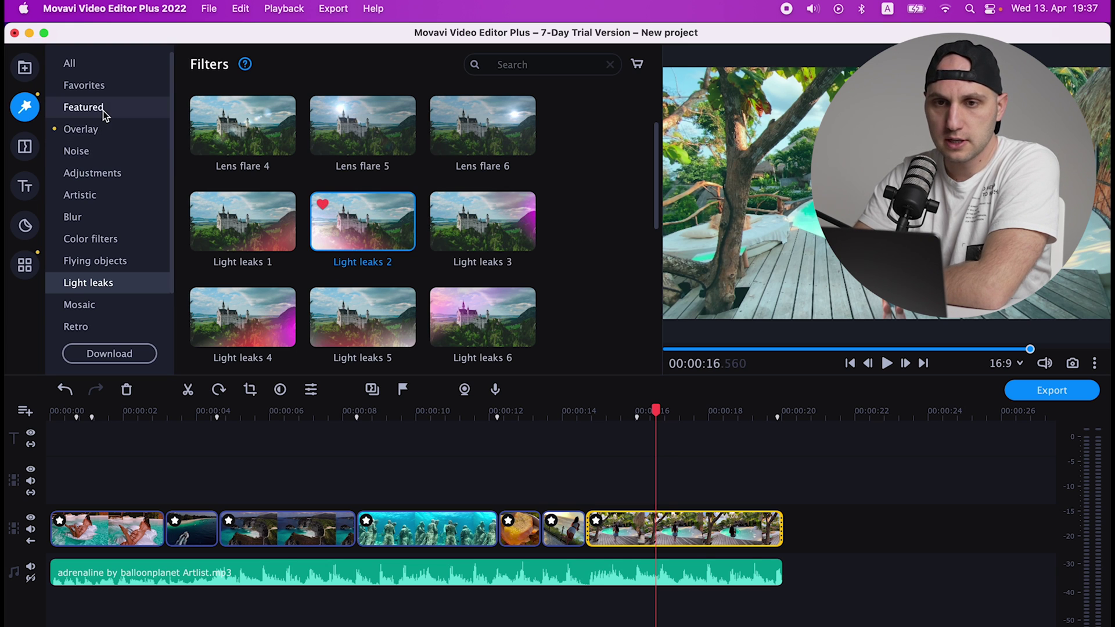
pyautogui.click(105, 88)
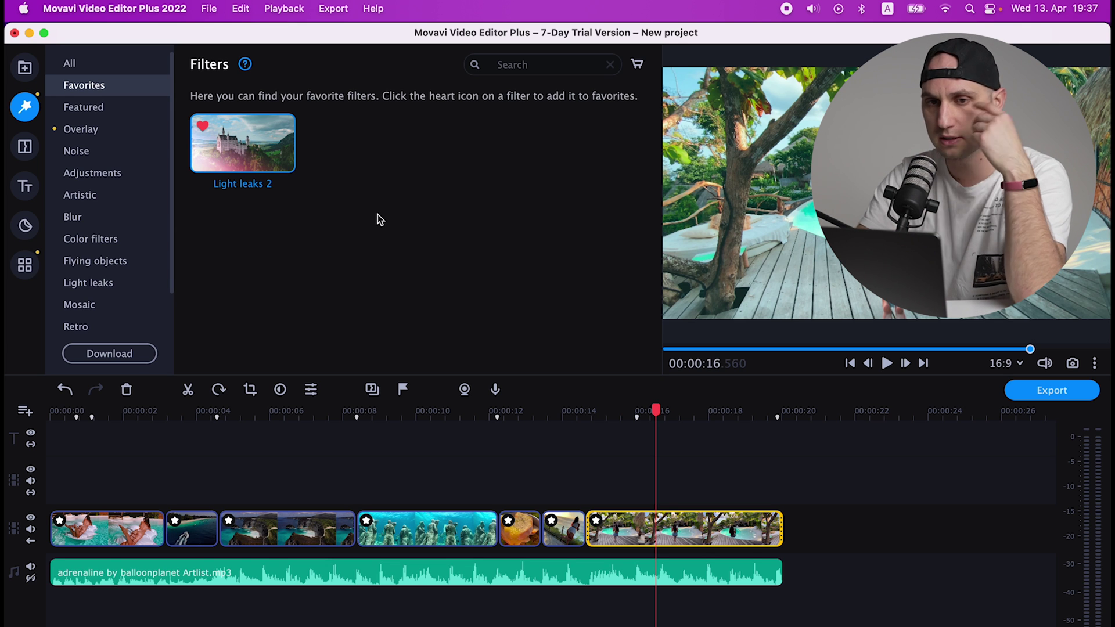
# Add the Broken lens filter from Noise to the last clip and preview it.
pyautogui.click(100, 153)
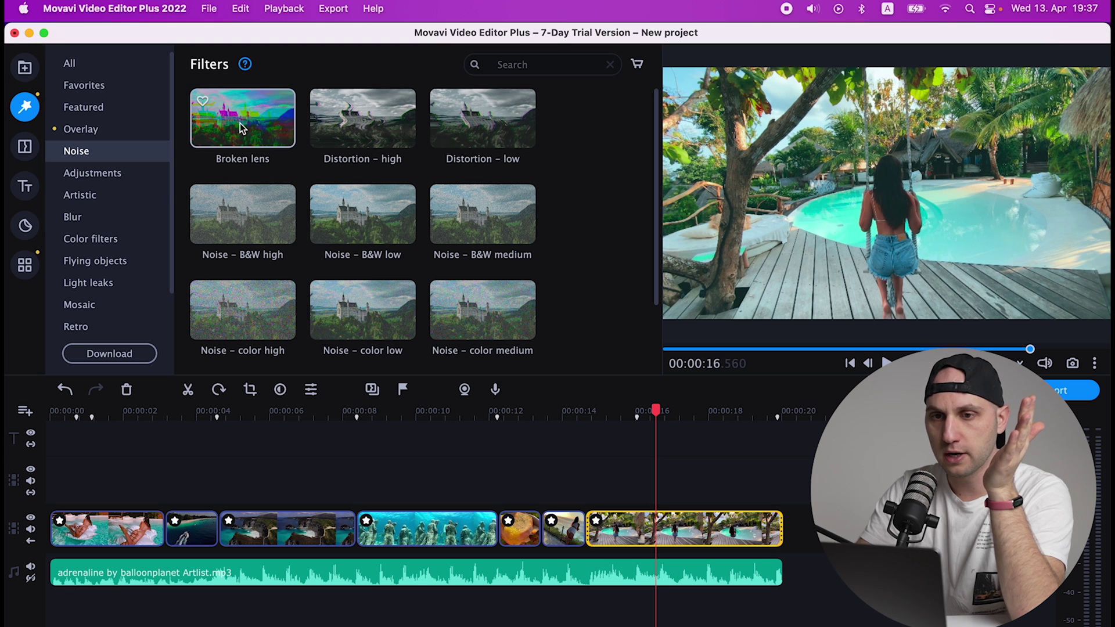
pyautogui.moveTo(241, 126); pyautogui.dragTo(626, 534)
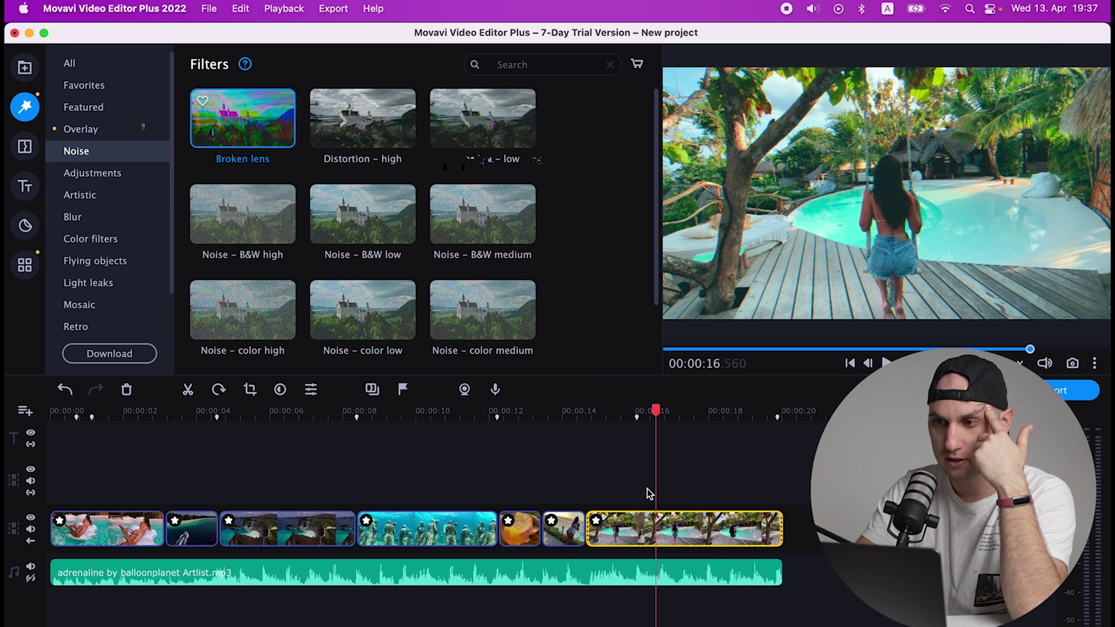
pyautogui.doubleClick(683, 528)
pyautogui.click(619, 413)
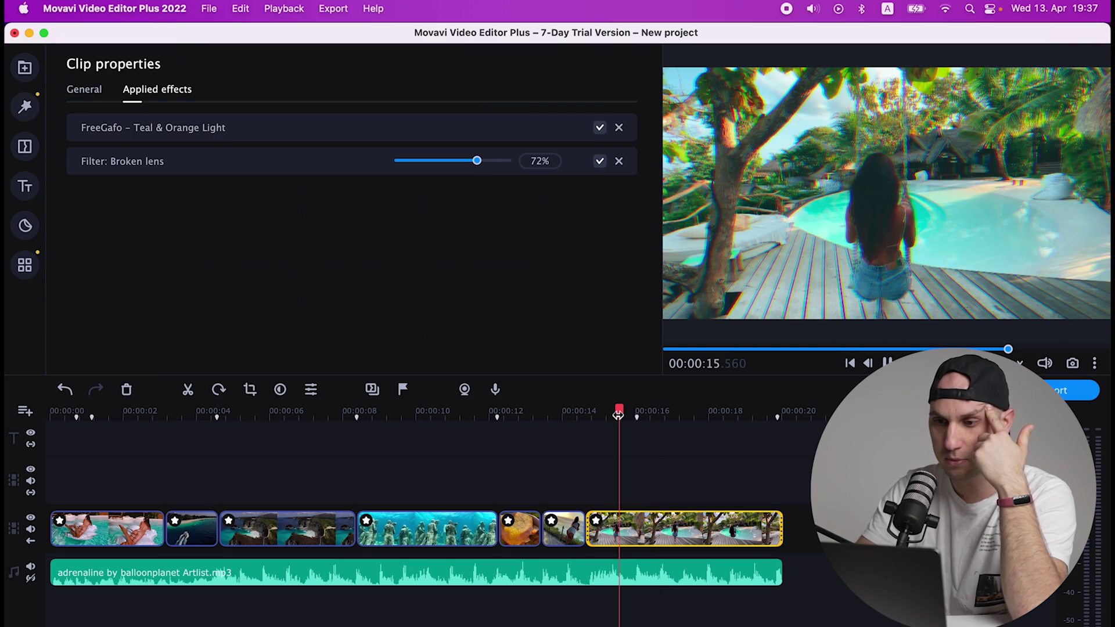
pyautogui.press('space')
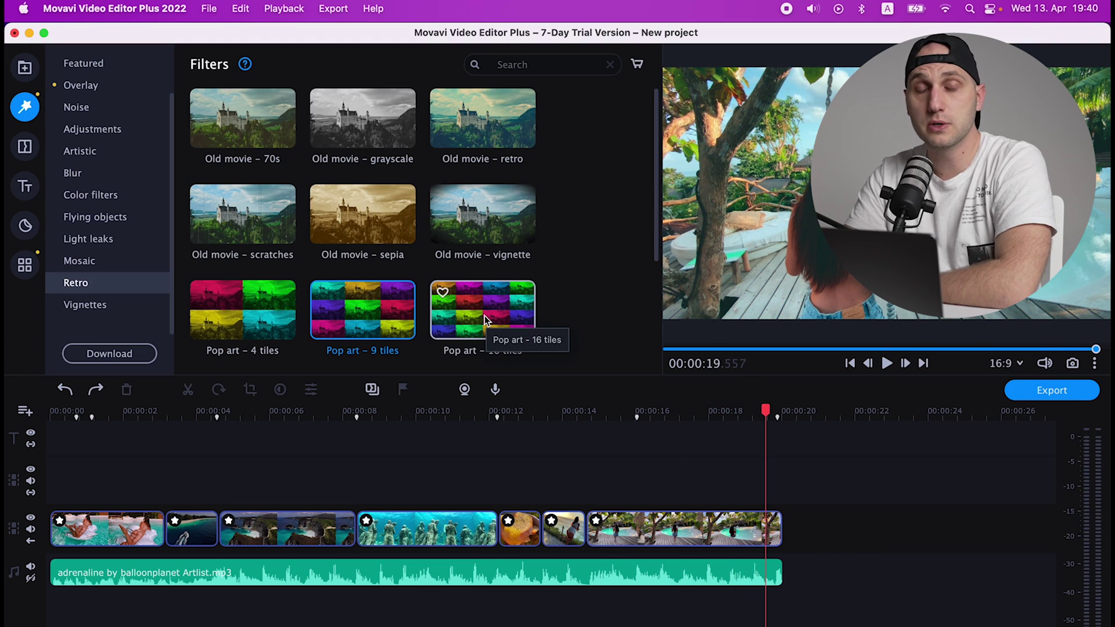
# Browse the import and built-in library categories, then download the Beep sound effect from Sounds.
pyautogui.click(26, 68)
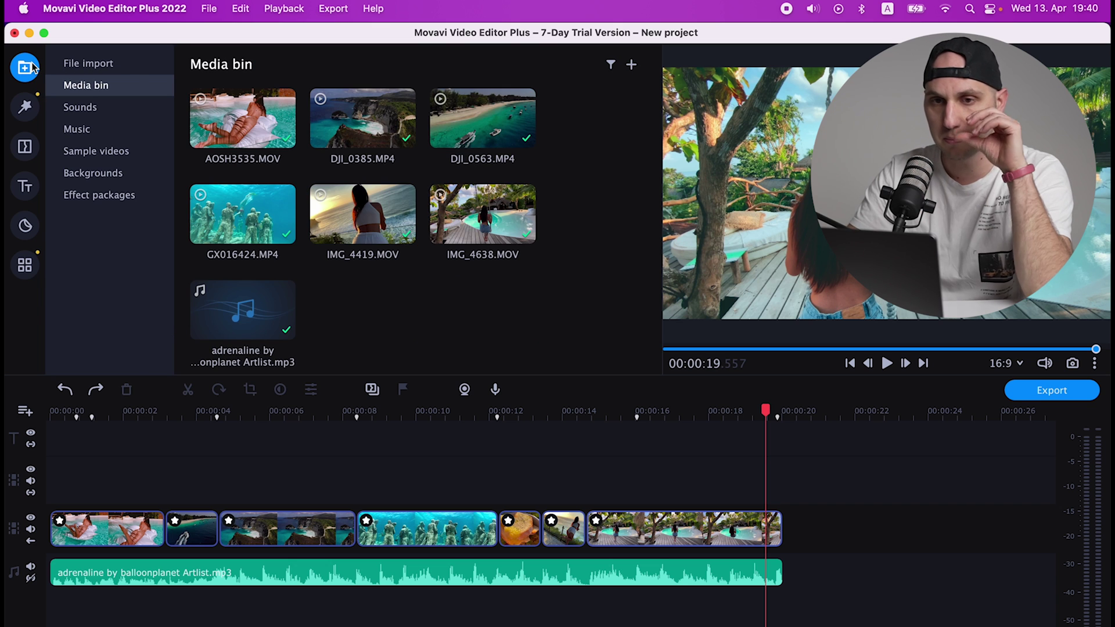
pyautogui.click(129, 64)
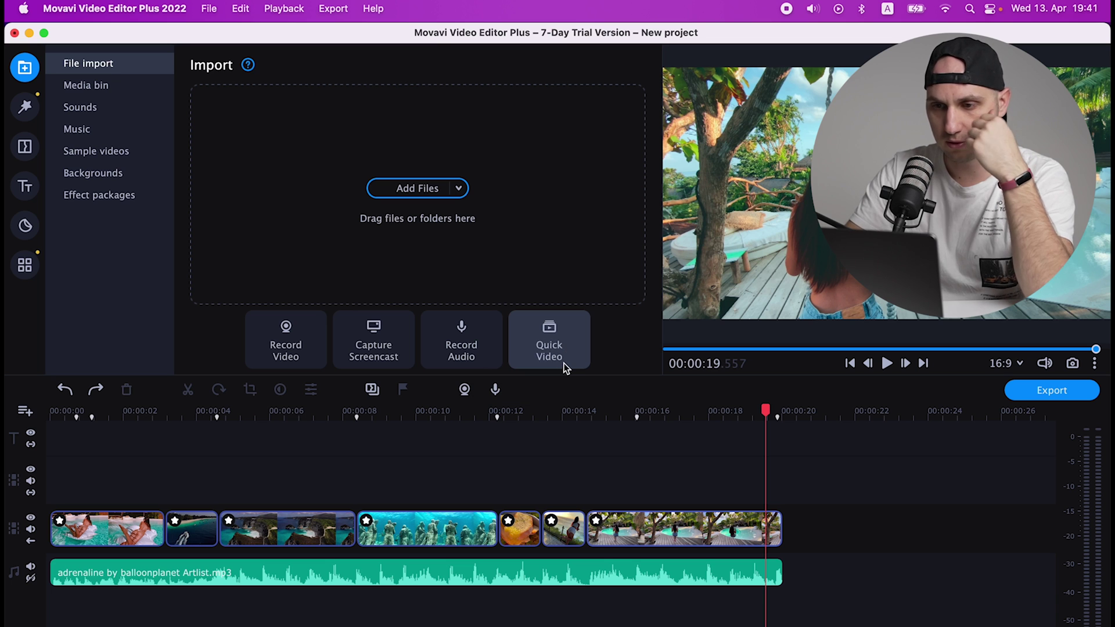
pyautogui.click(86, 85)
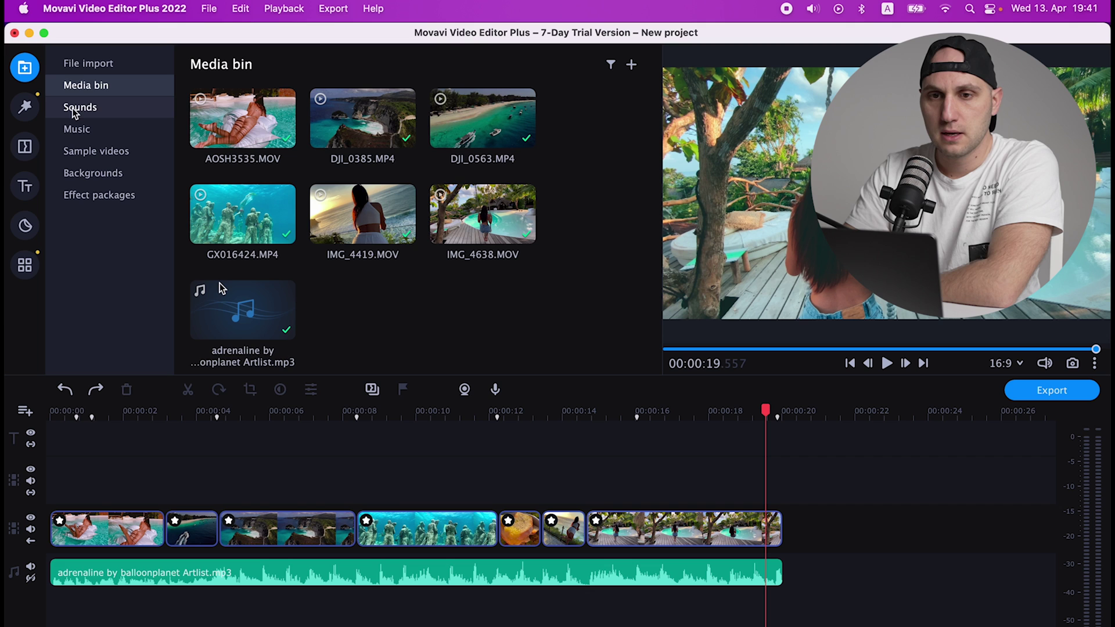
pyautogui.click(91, 109)
pyautogui.click(90, 130)
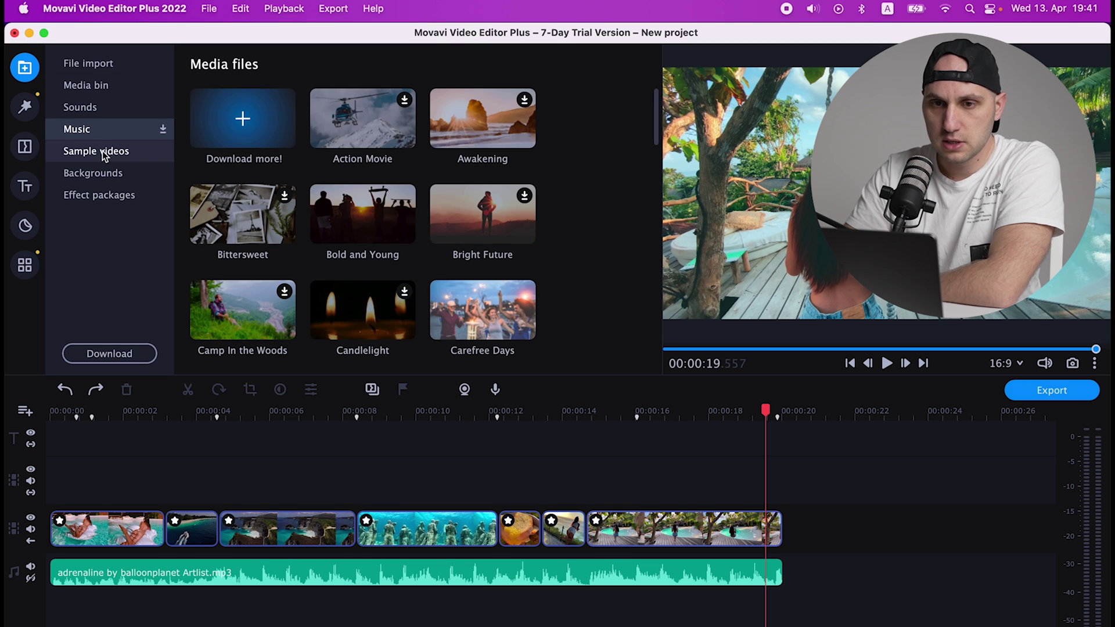
pyautogui.click(105, 153)
pyautogui.click(145, 174)
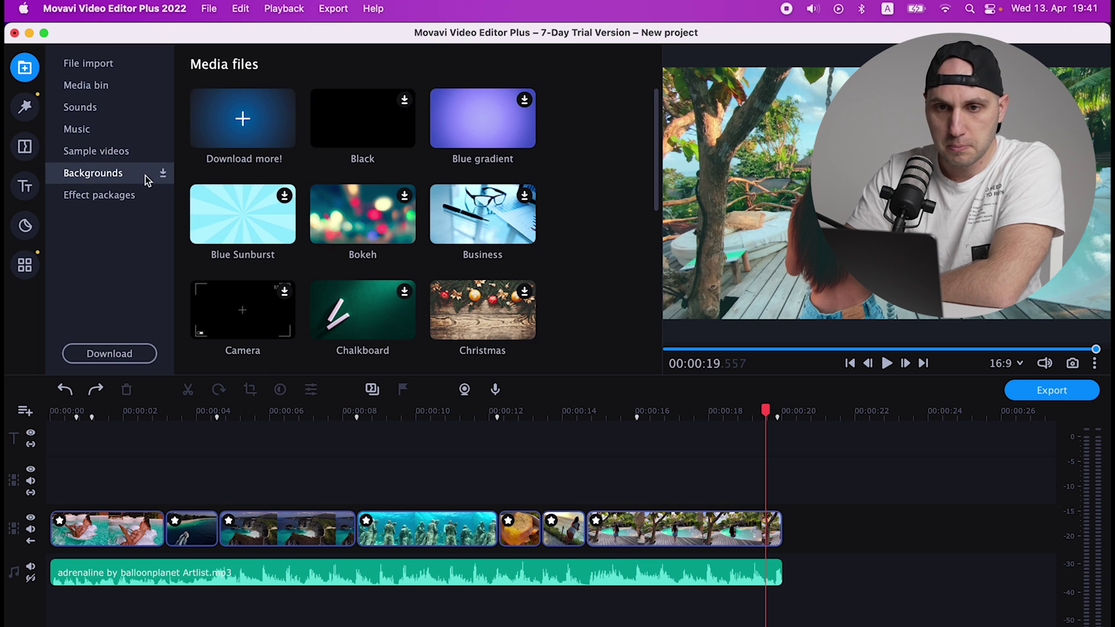
pyautogui.click(115, 198)
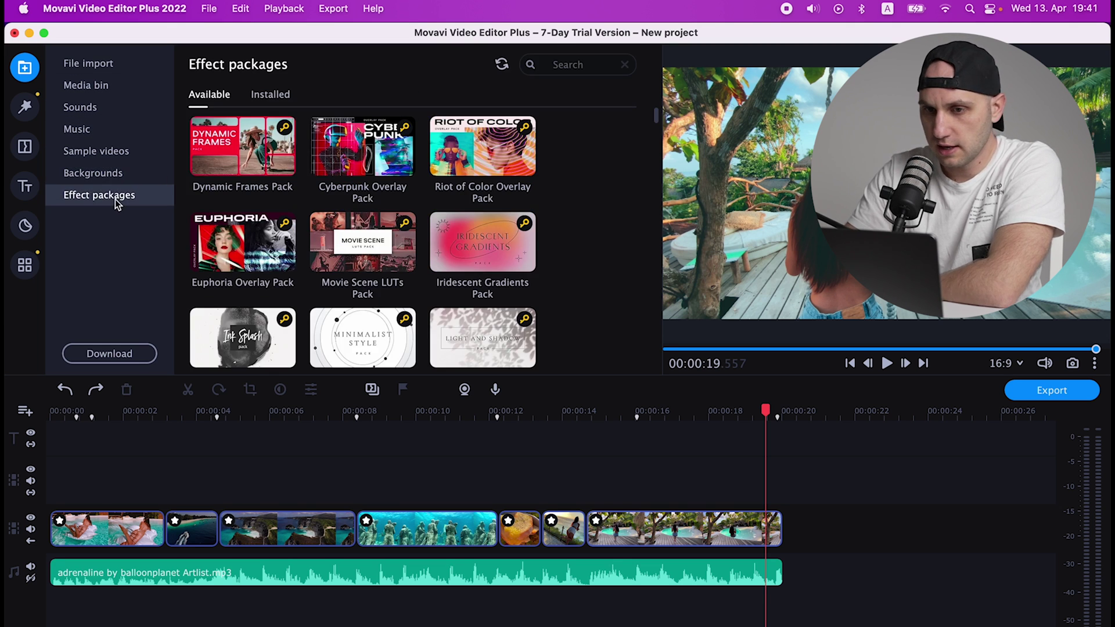
pyautogui.click(113, 109)
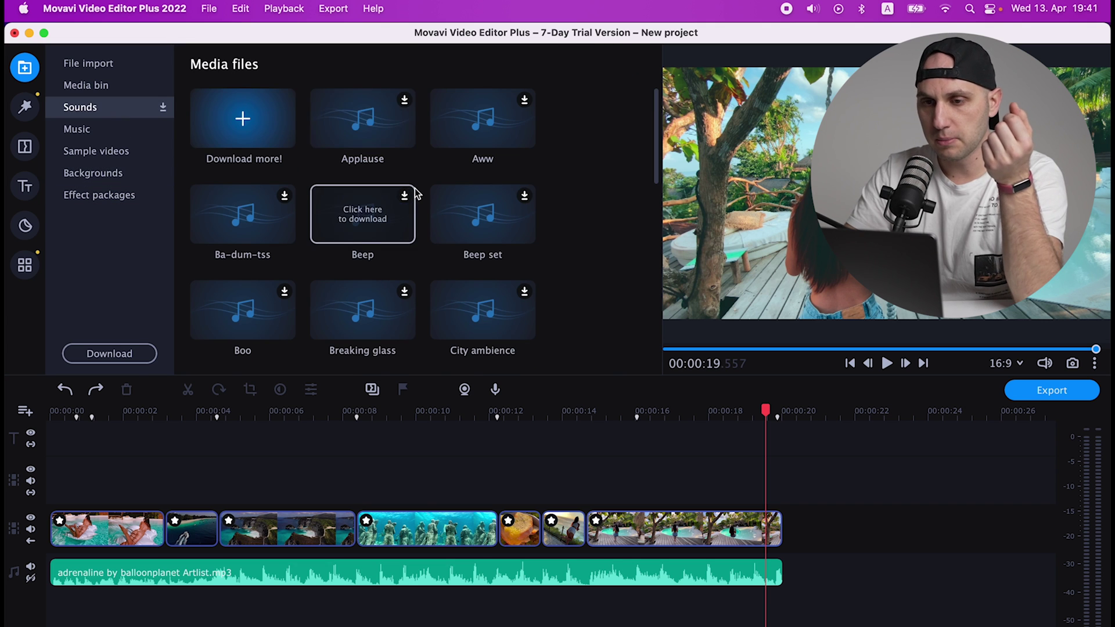
pyautogui.scroll(-10, 415, 188)
pyautogui.scroll(10, 415, 188)
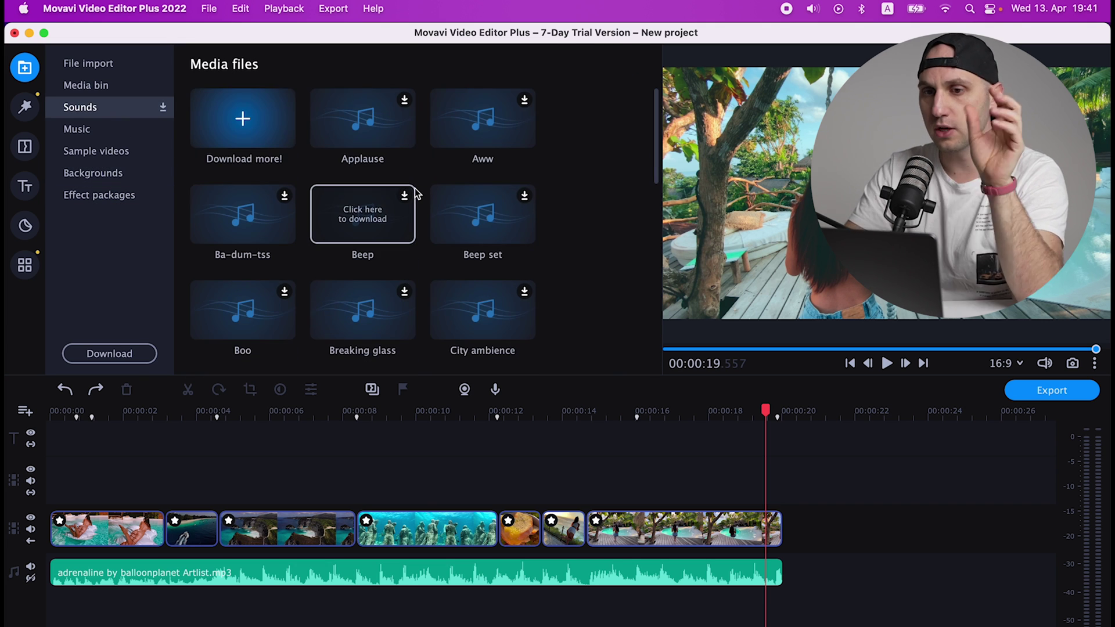
pyautogui.click(414, 191)
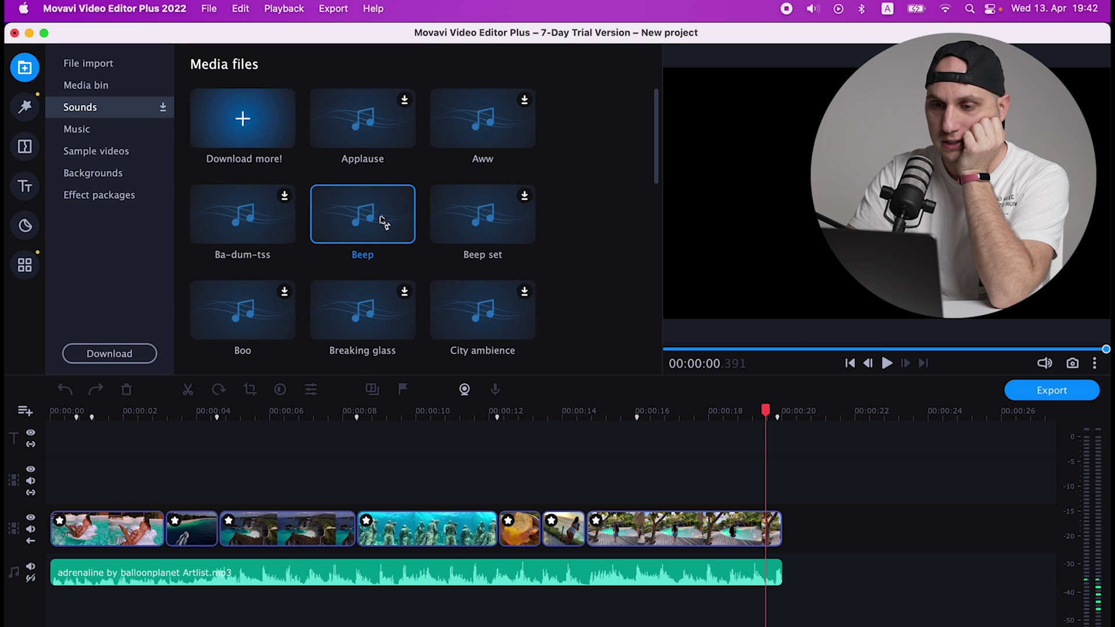
pyautogui.moveTo(383, 221); pyautogui.dragTo(491, 620)
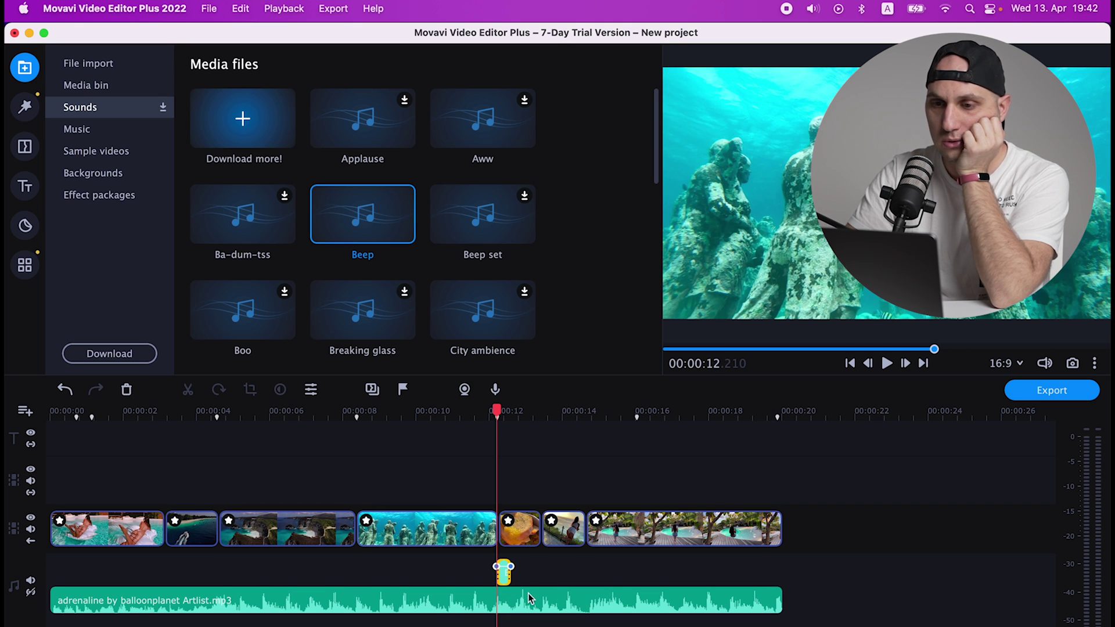
pyautogui.click(477, 415)
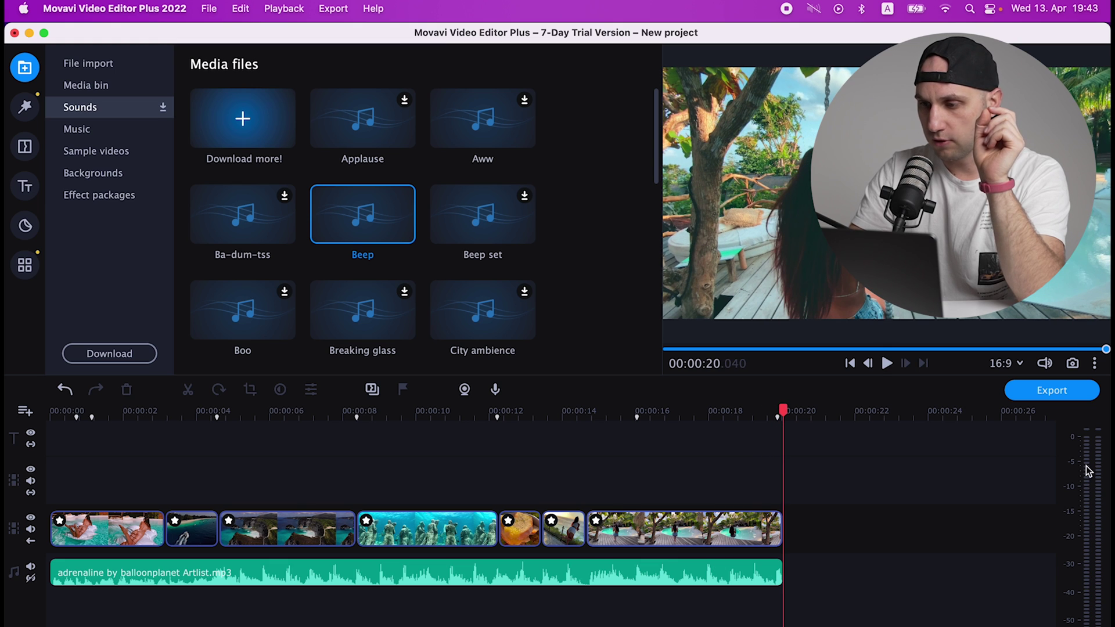
pyautogui.click(113, 414)
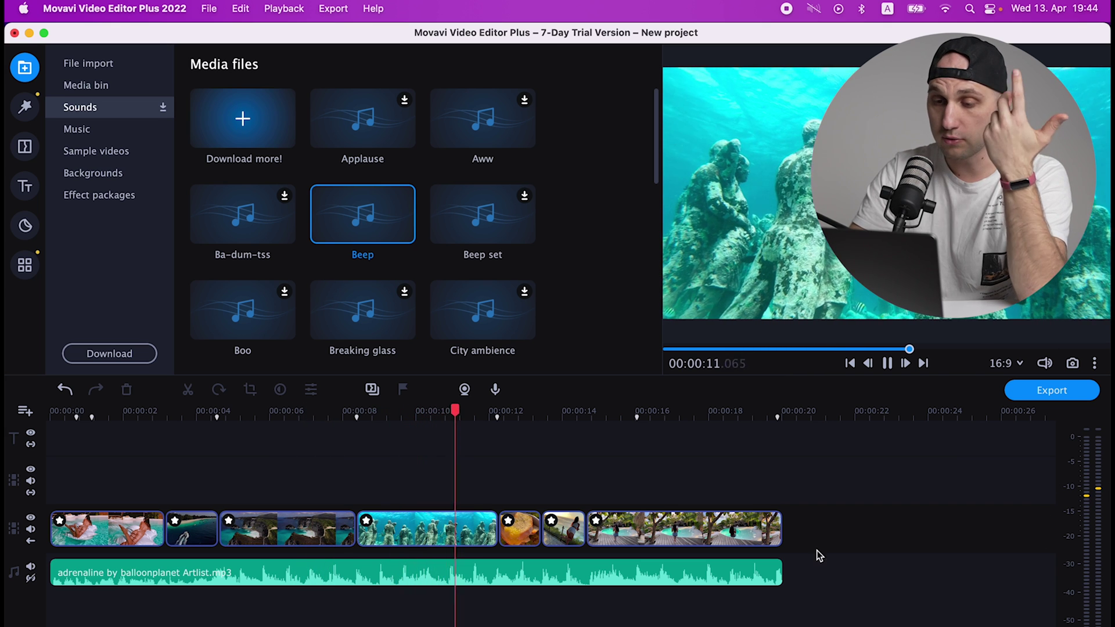
# Lower the music to about 75% and dip it between keyframes around 14–15 seconds.
pyautogui.click(610, 570)
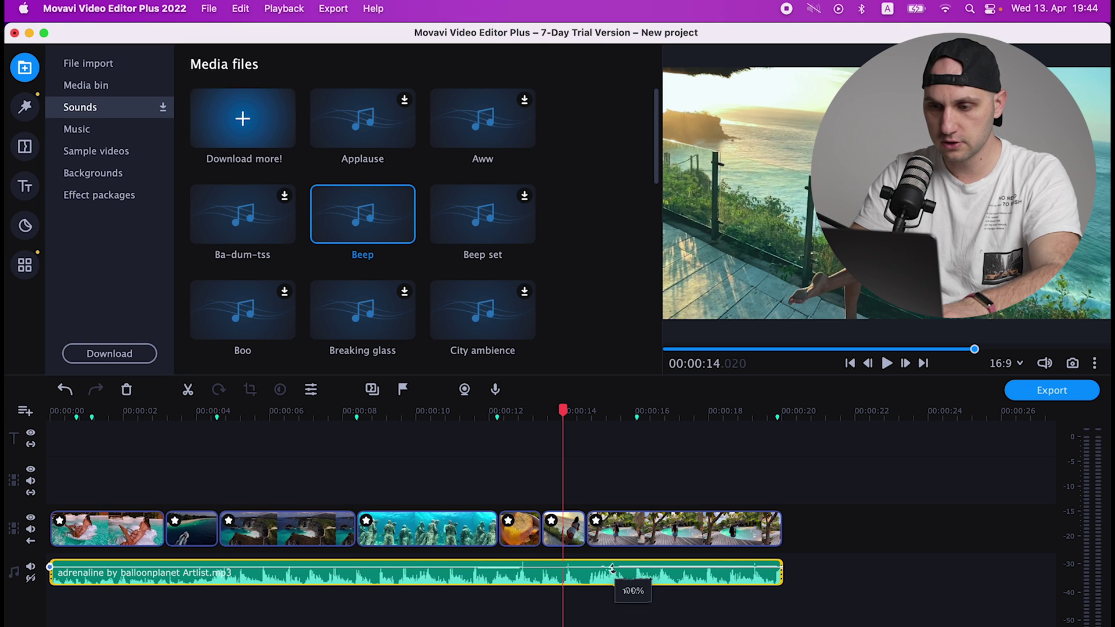
pyautogui.click(609, 570)
pyautogui.moveTo(609, 570); pyautogui.dragTo(609, 572)
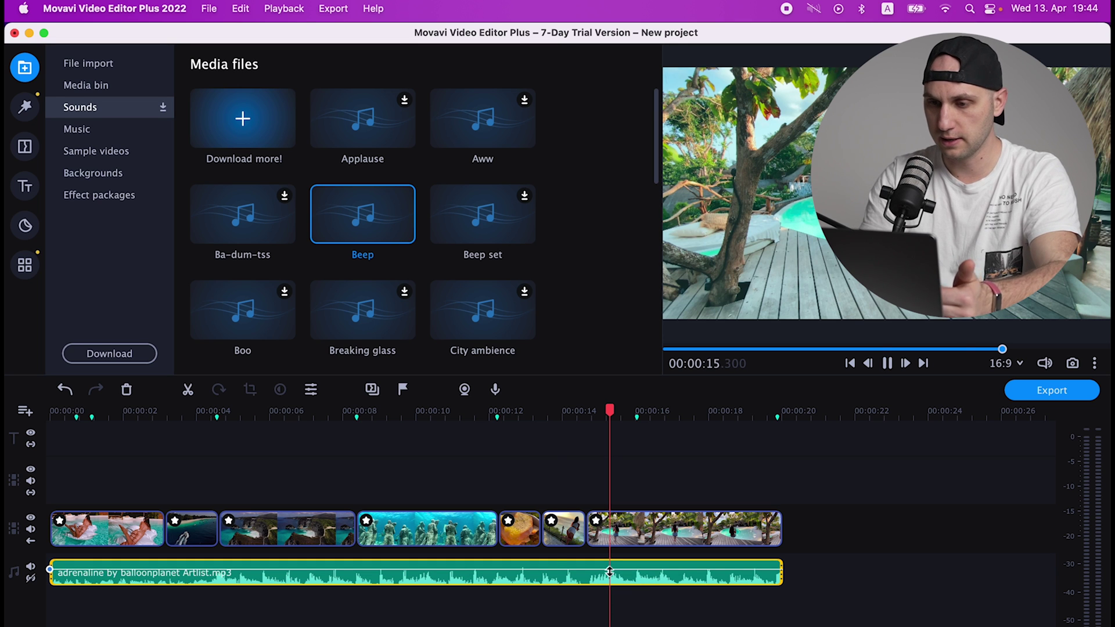
pyautogui.click(555, 404)
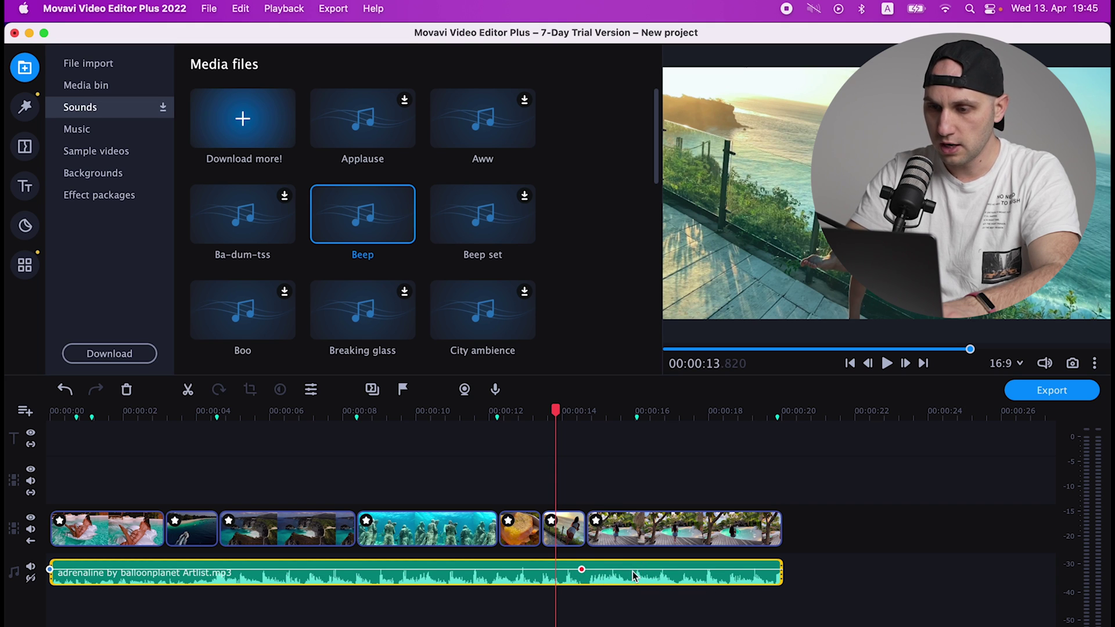
pyautogui.doubleClick(652, 570)
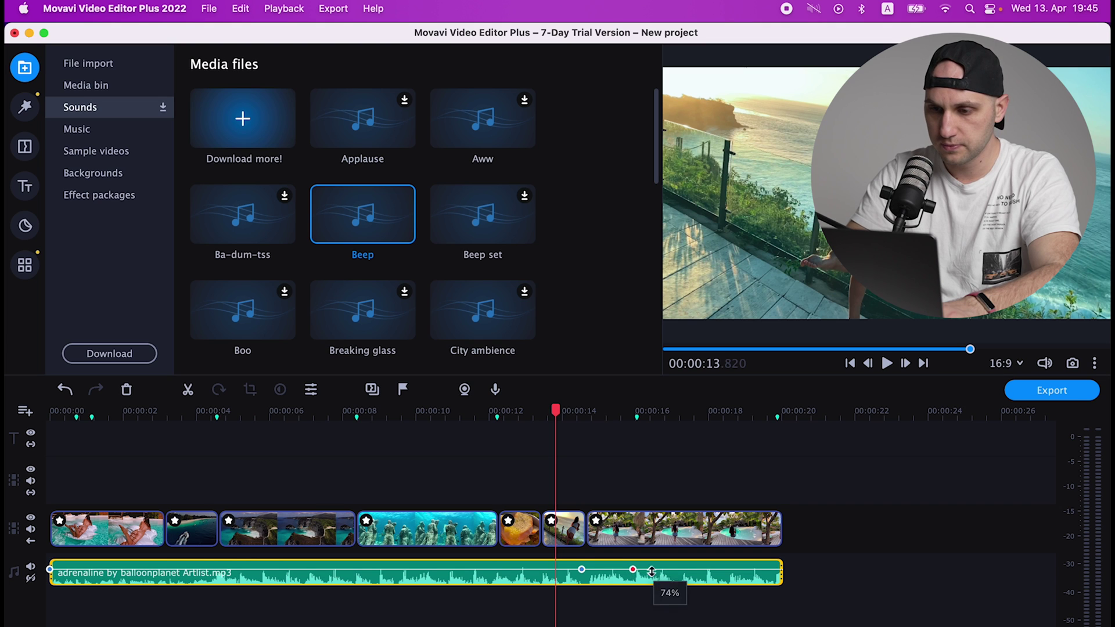
pyautogui.doubleClick(566, 570)
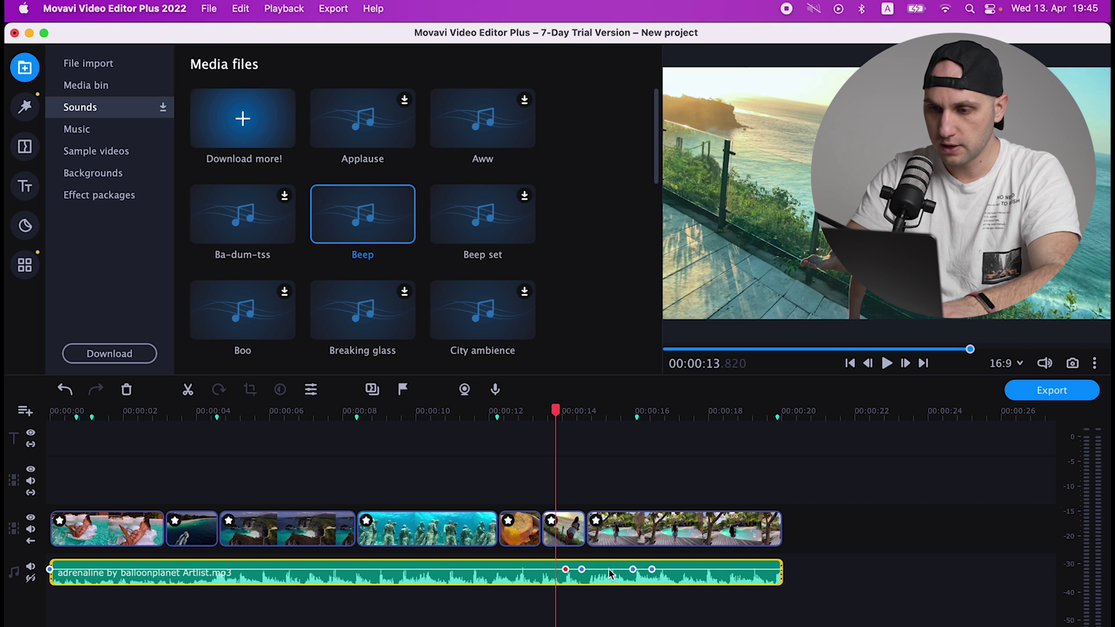
pyautogui.doubleClick(609, 572)
pyautogui.moveTo(608, 572); pyautogui.dragTo(617, 579)
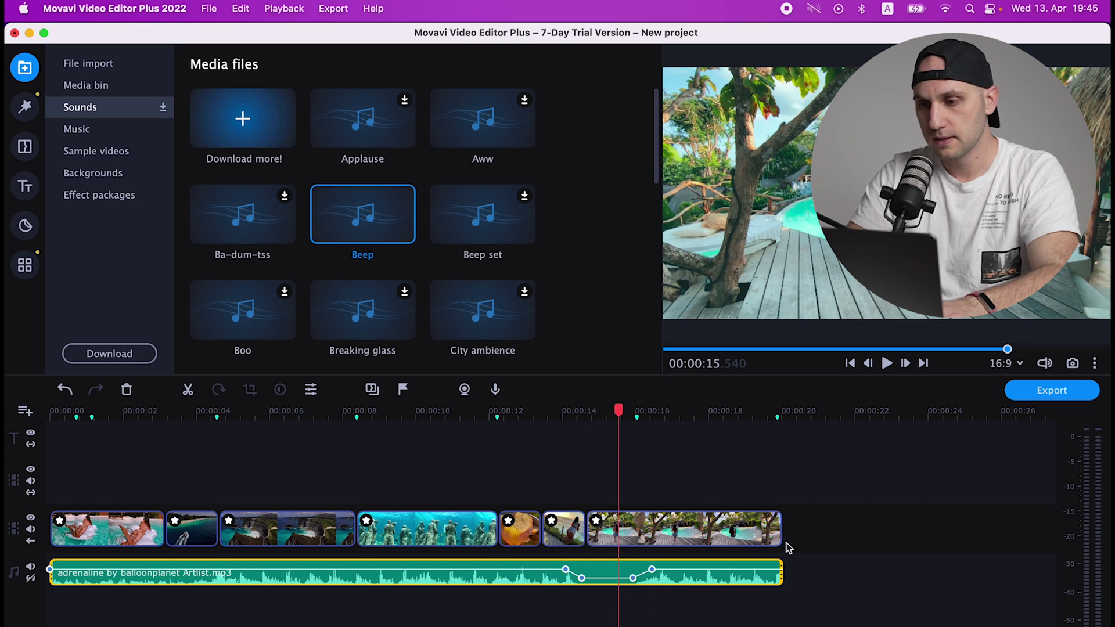
# Add a keyframe near the music's end and fade the volume down.
pyautogui.click(736, 411)
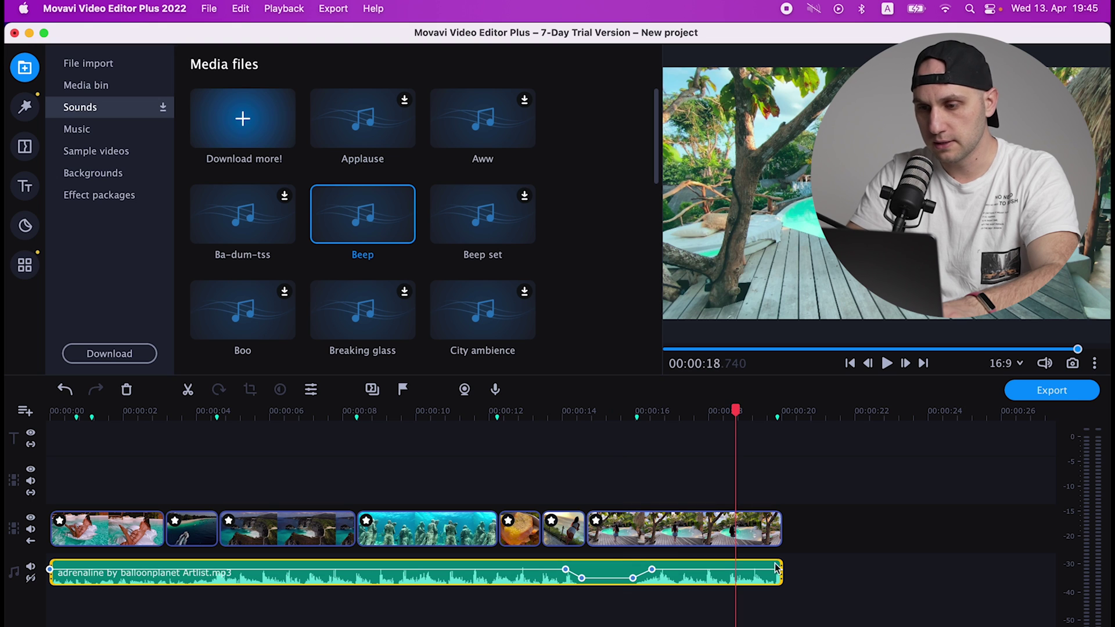
pyautogui.click(752, 570)
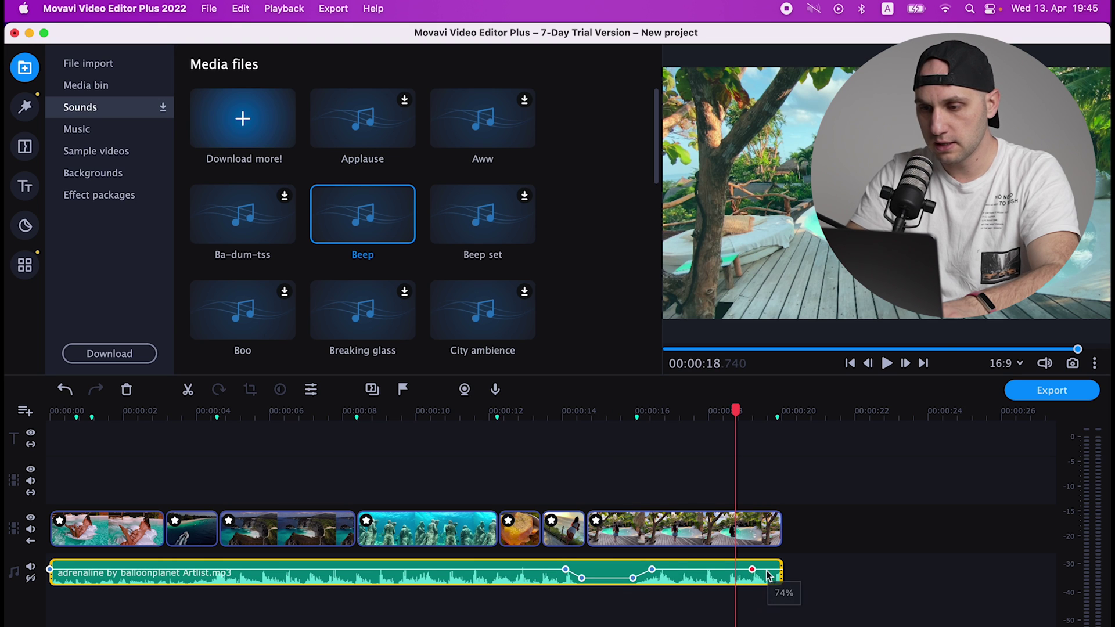
pyautogui.moveTo(767, 575); pyautogui.dragTo(809, 600)
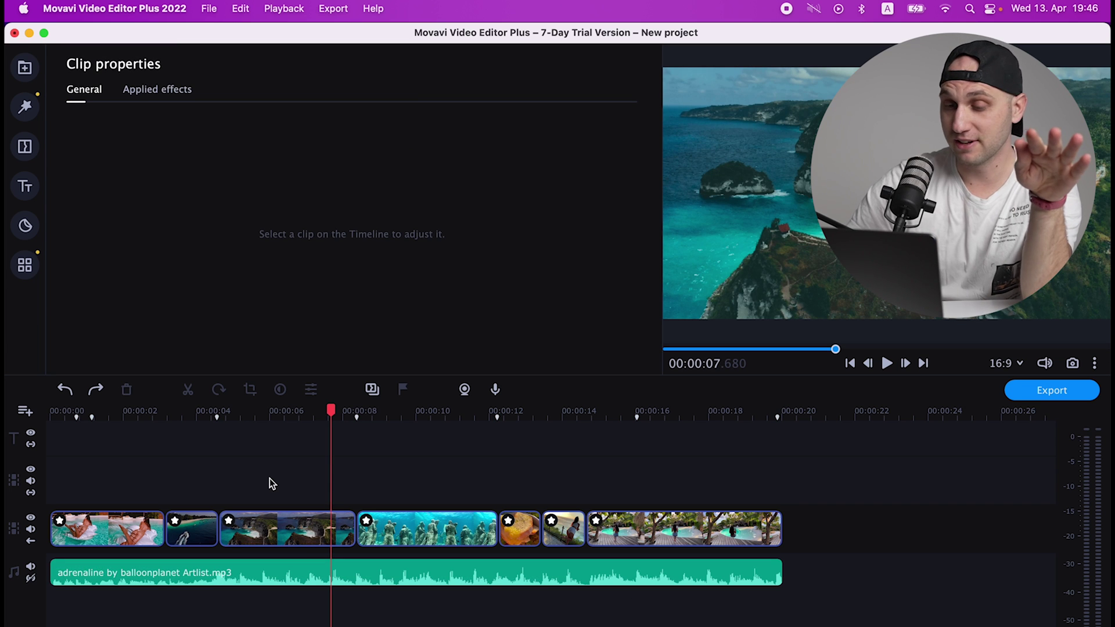
# Add random transitions between all clips and shorten the first, third and 15-second ones.
pyautogui.click(372, 389)
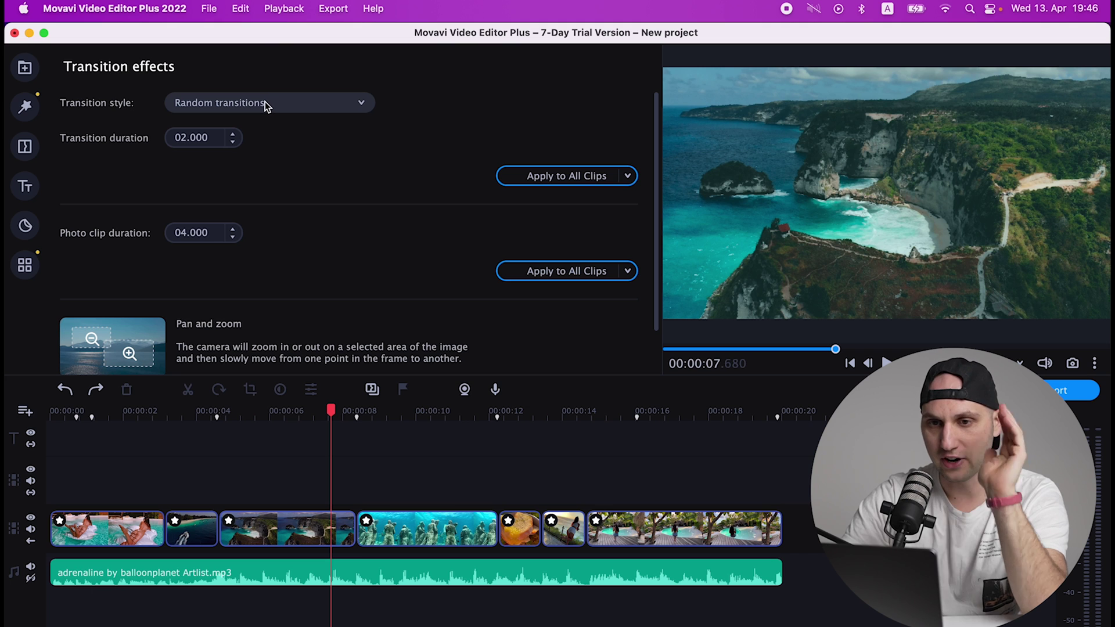
pyautogui.click(539, 179)
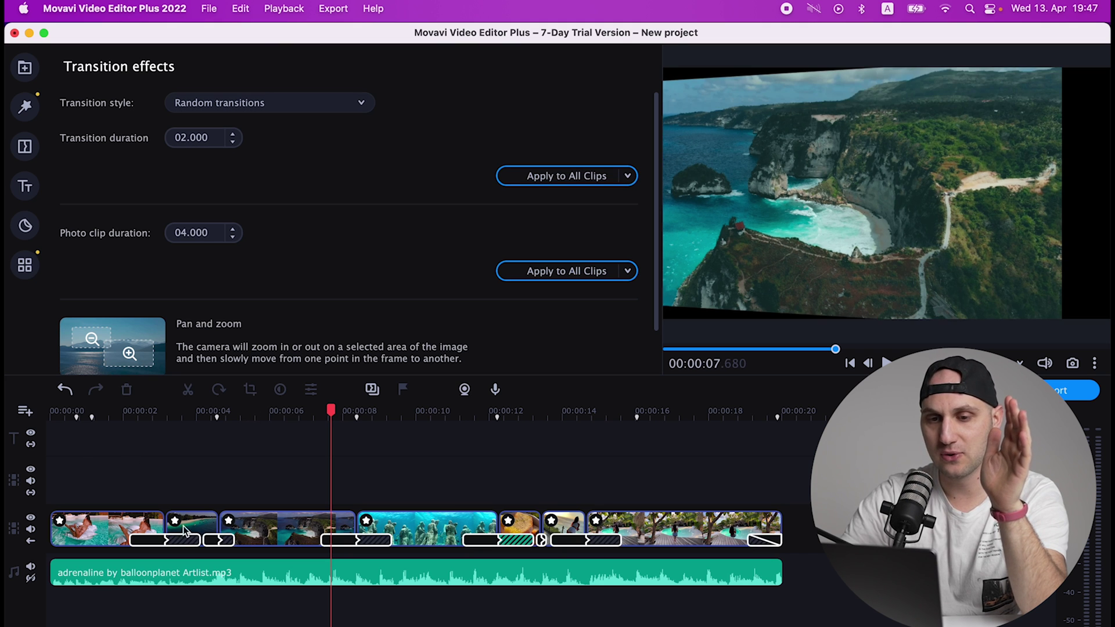
pyautogui.click(180, 542)
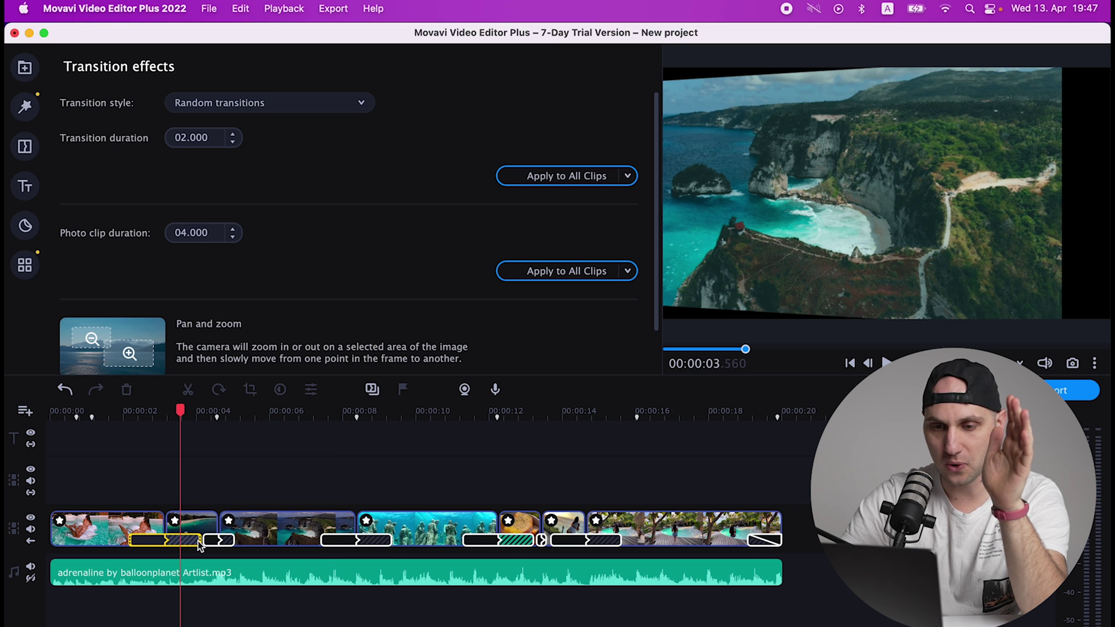
pyautogui.moveTo(197, 541); pyautogui.dragTo(181, 541)
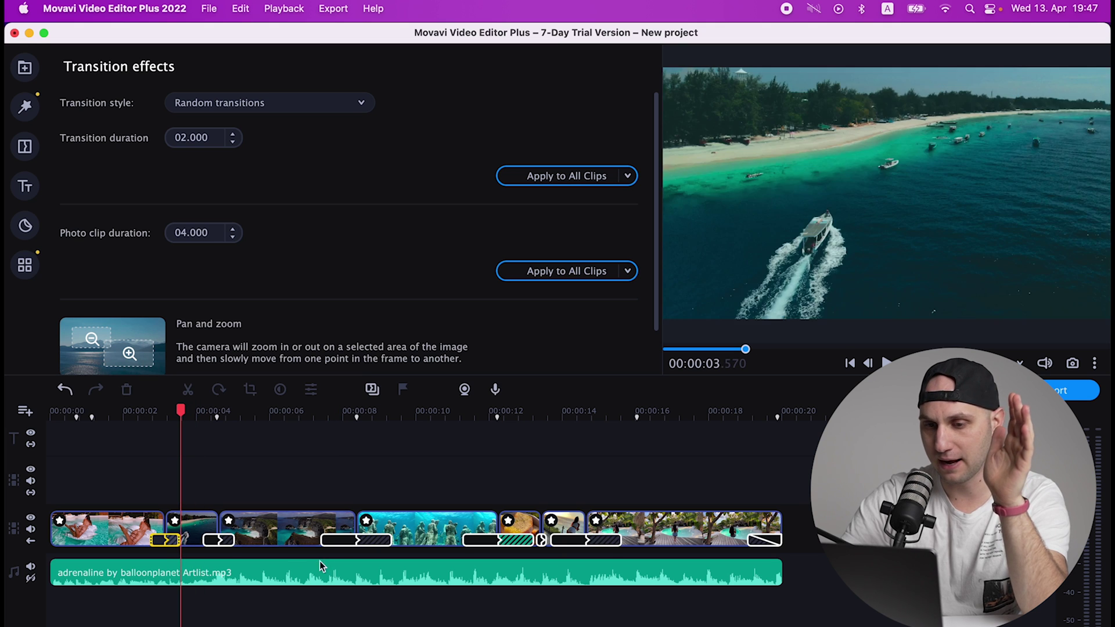
pyautogui.click(340, 546)
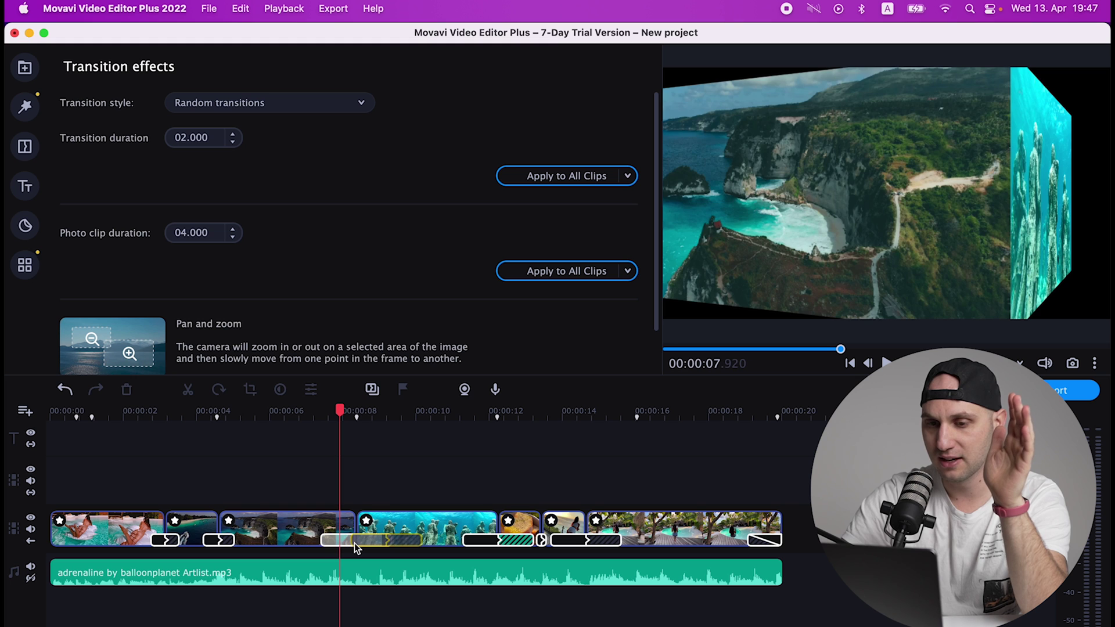
pyautogui.moveTo(326, 546); pyautogui.dragTo(321, 541)
pyautogui.click(521, 542)
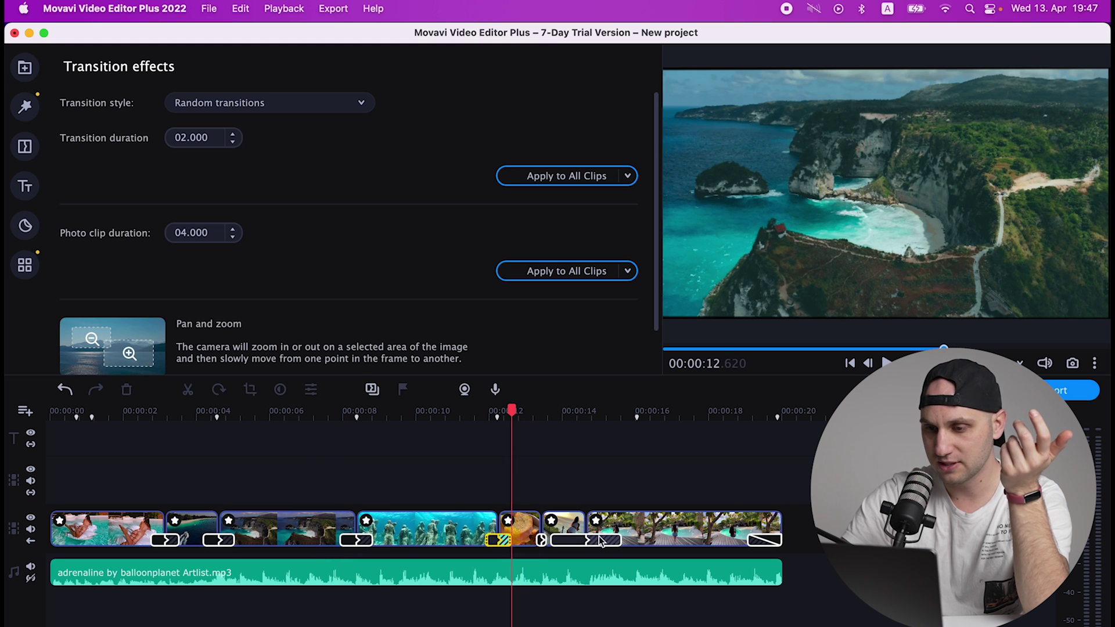
pyautogui.click(618, 541)
pyautogui.moveTo(620, 540); pyautogui.dragTo(601, 541)
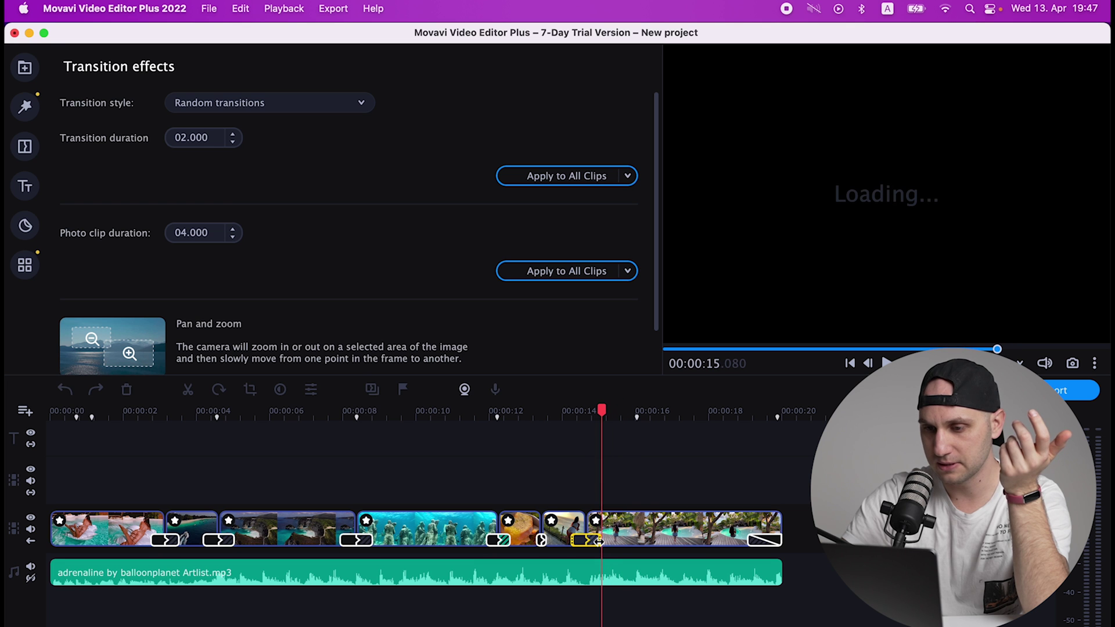
# Preview the transitions, then set every transition's duration to 1 second.
pyautogui.click(155, 411)
pyautogui.press('space')
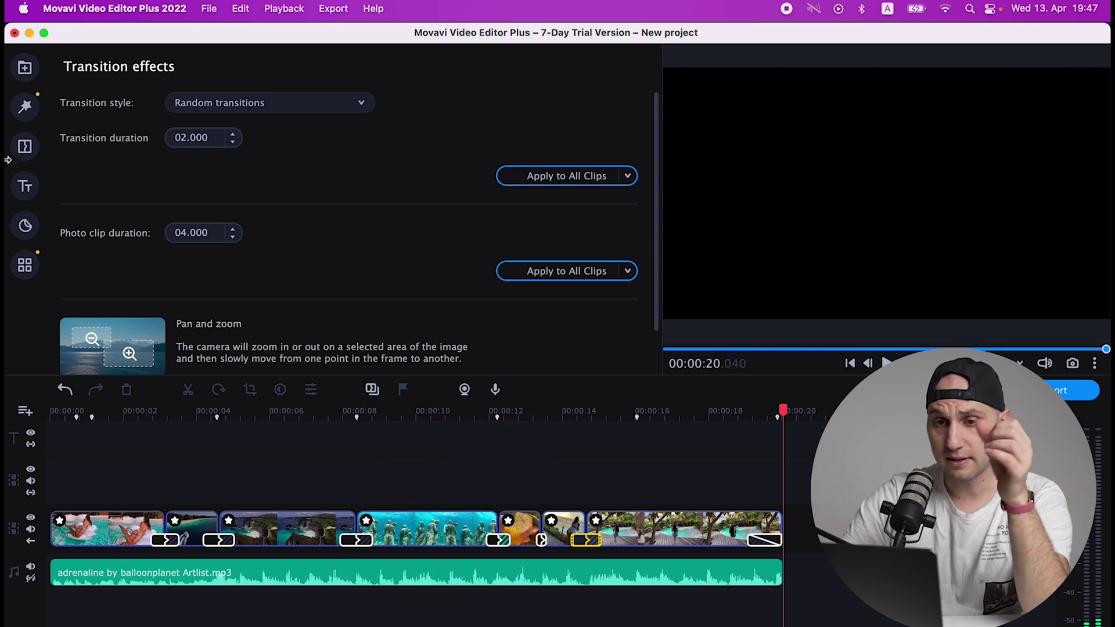
pyautogui.click(178, 138)
pyautogui.write('1')
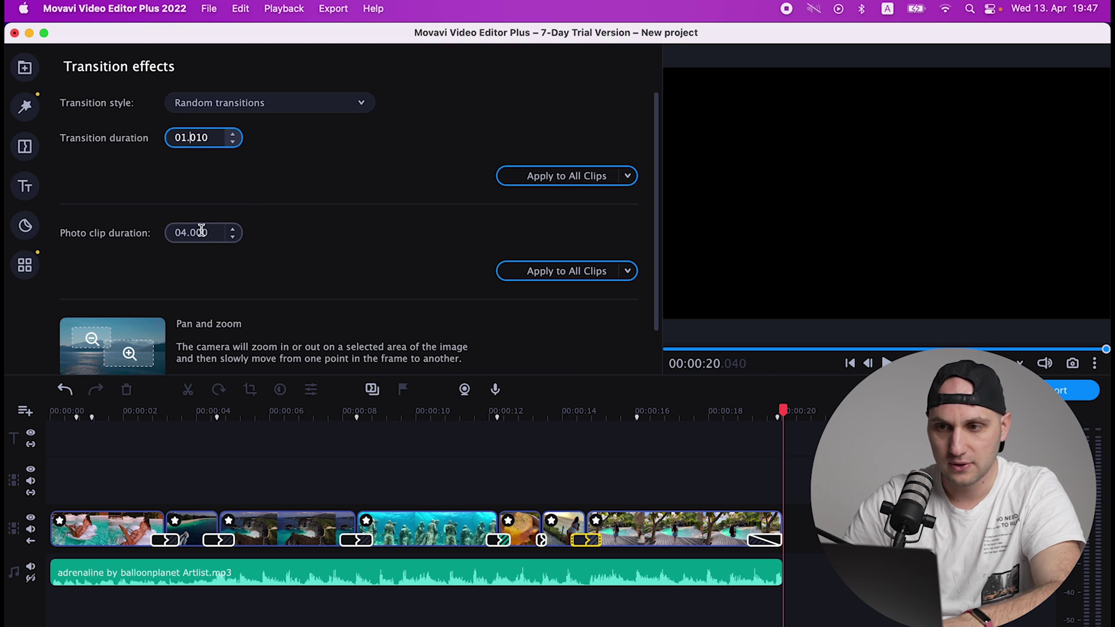
pyautogui.click(539, 178)
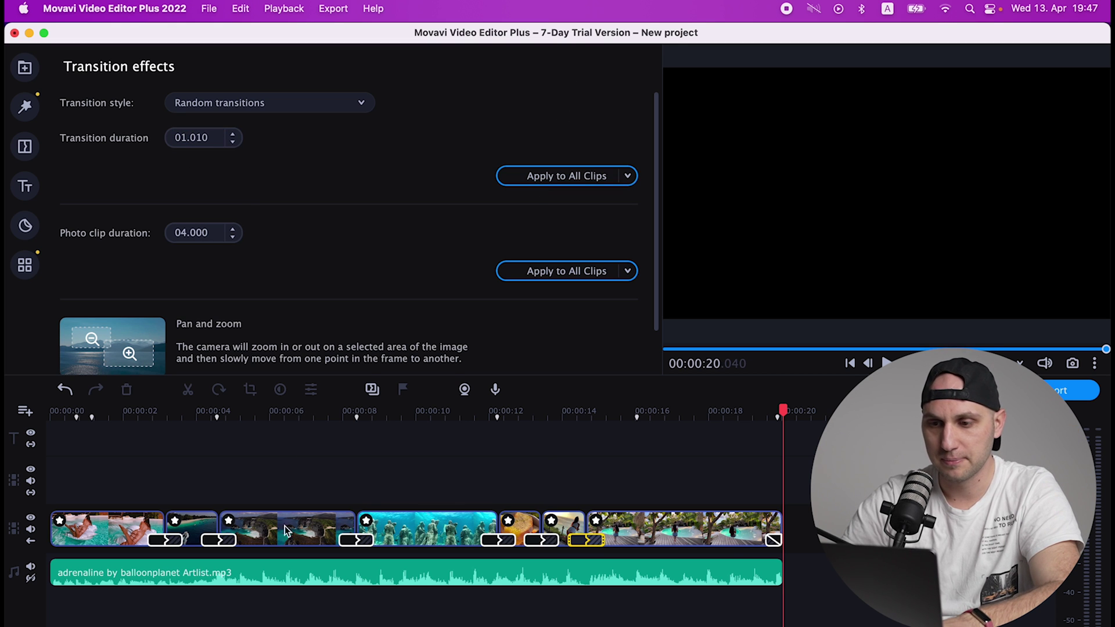
pyautogui.click(154, 411)
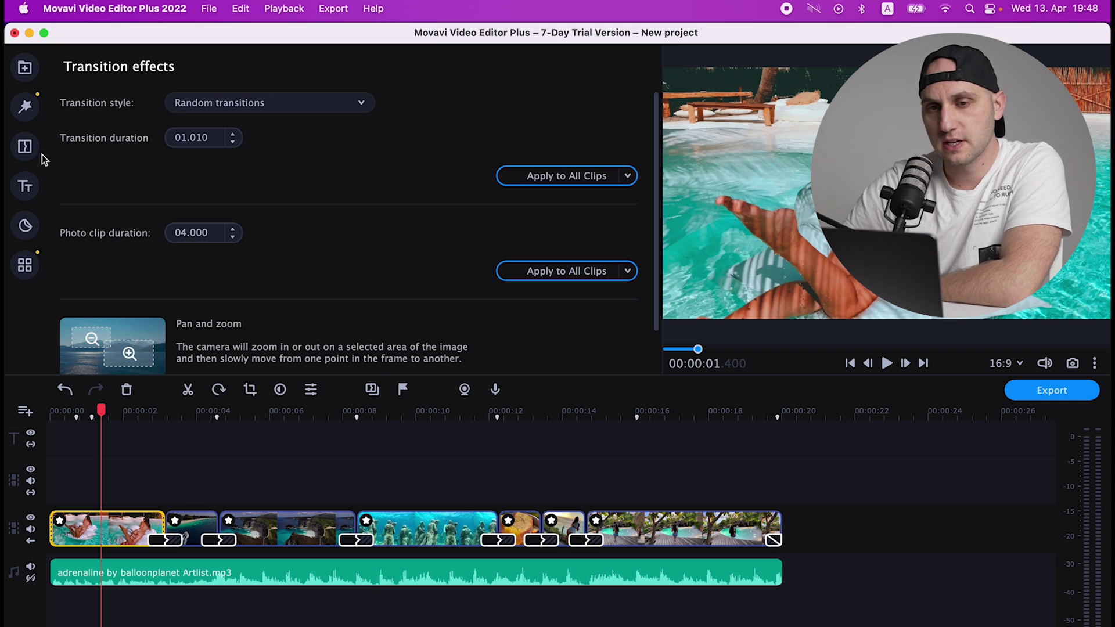
# Browse the Fade, Parallax and Zoom categories in the Transitions library.
pyautogui.click(25, 148)
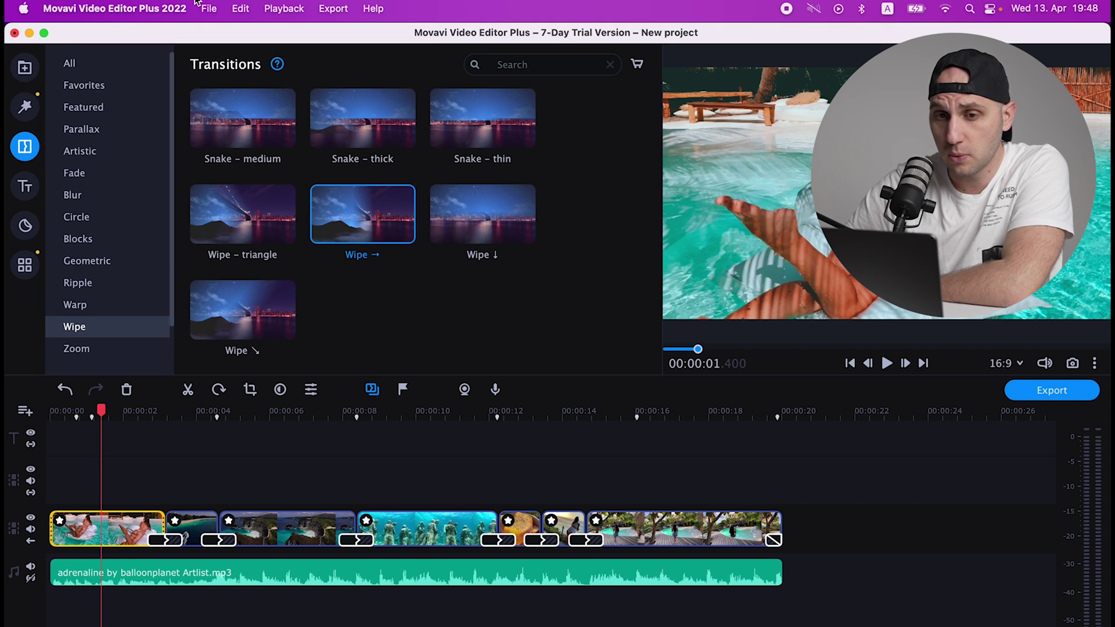
pyautogui.click(95, 170)
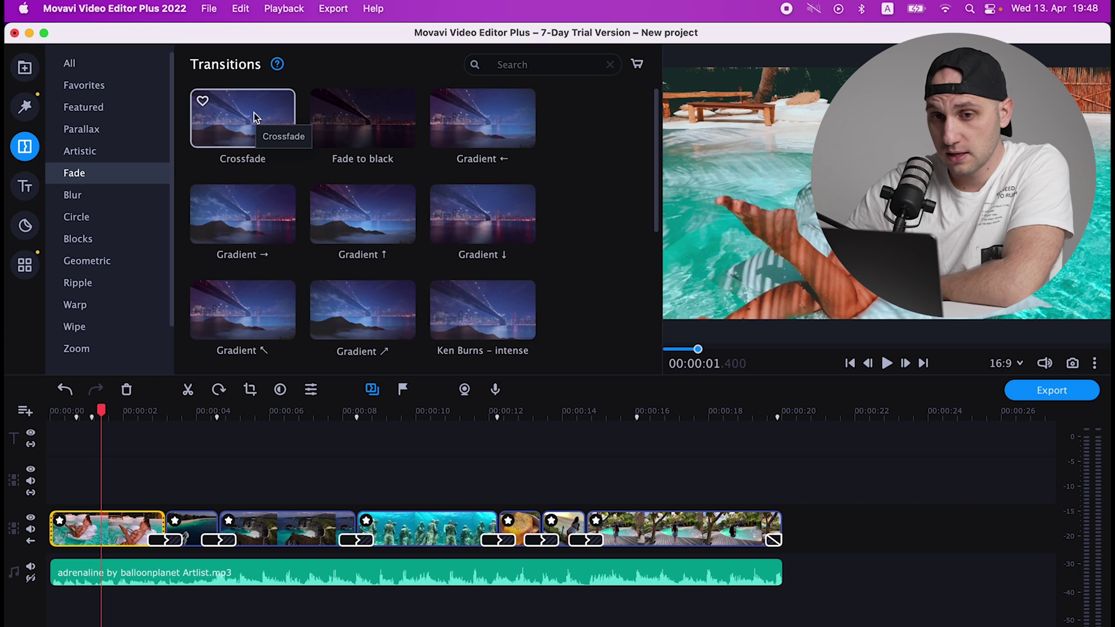
pyautogui.click(111, 129)
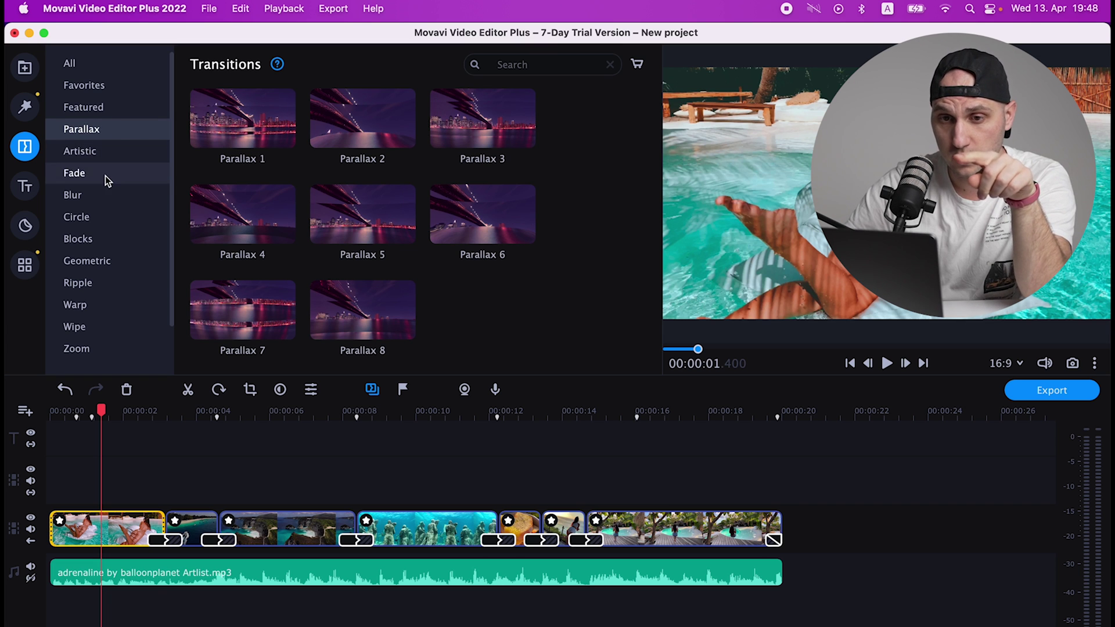
pyautogui.click(101, 345)
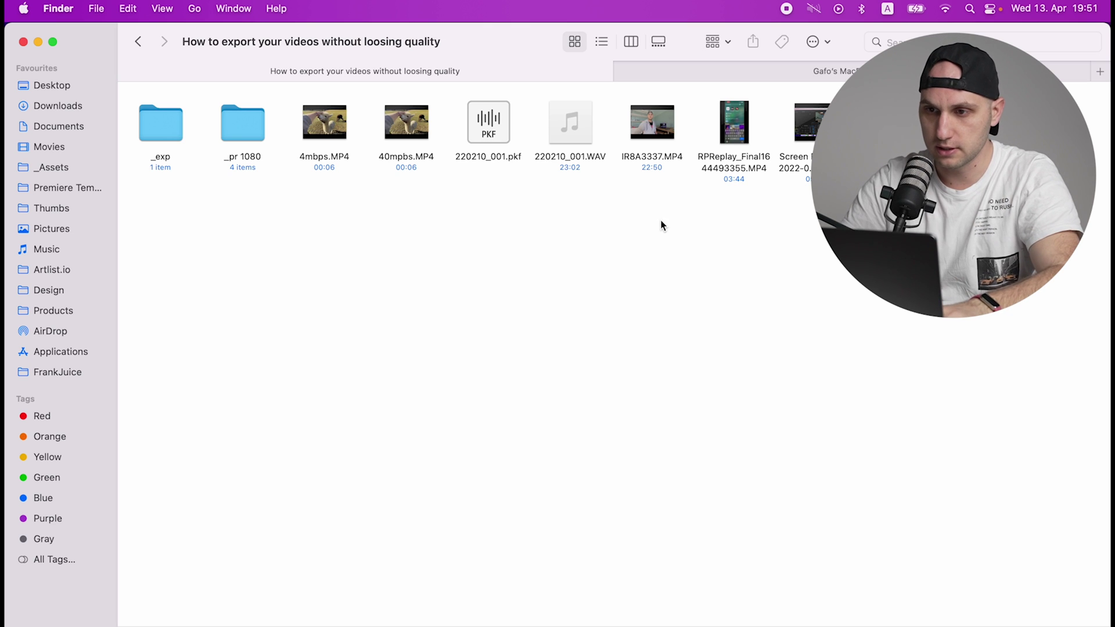
# Drag 220210_001.WAV and IR8A3337.MP4 from Finder onto the Movavi timeline.
pyautogui.moveTo(663, 226); pyautogui.dragTo(570, 155)
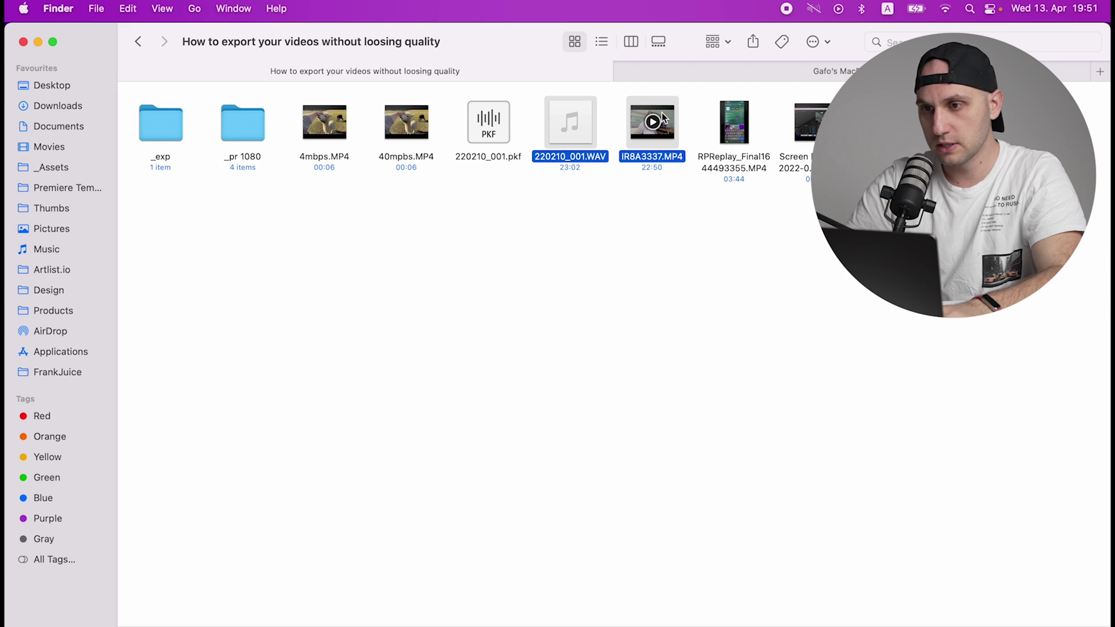
pyautogui.moveTo(652, 123); pyautogui.dragTo(952, 532)
pyautogui.press('super+Tab')
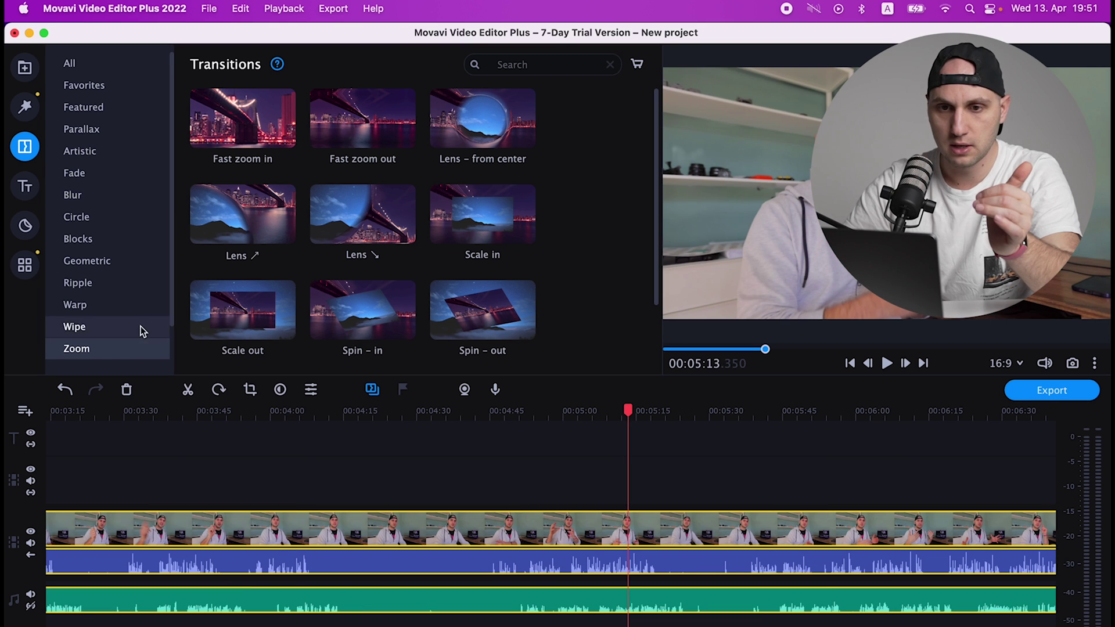
# Synchronize the IR8A3337.MP4 clip with the WAV recording using Audio editing > Synchronization.
pyautogui.click(26, 266)
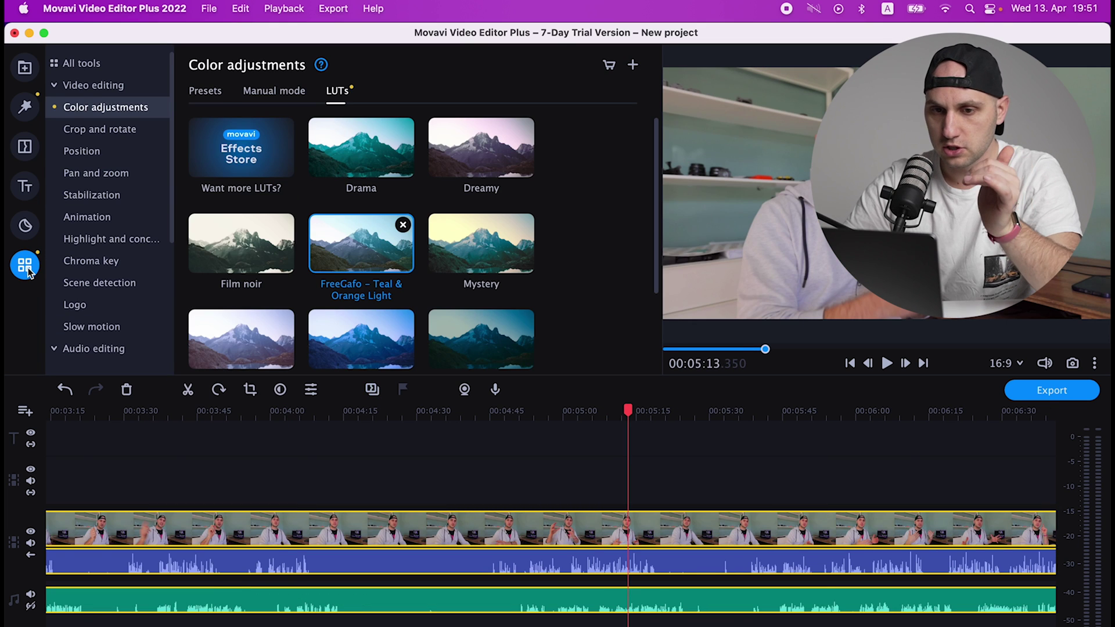
pyautogui.click(87, 349)
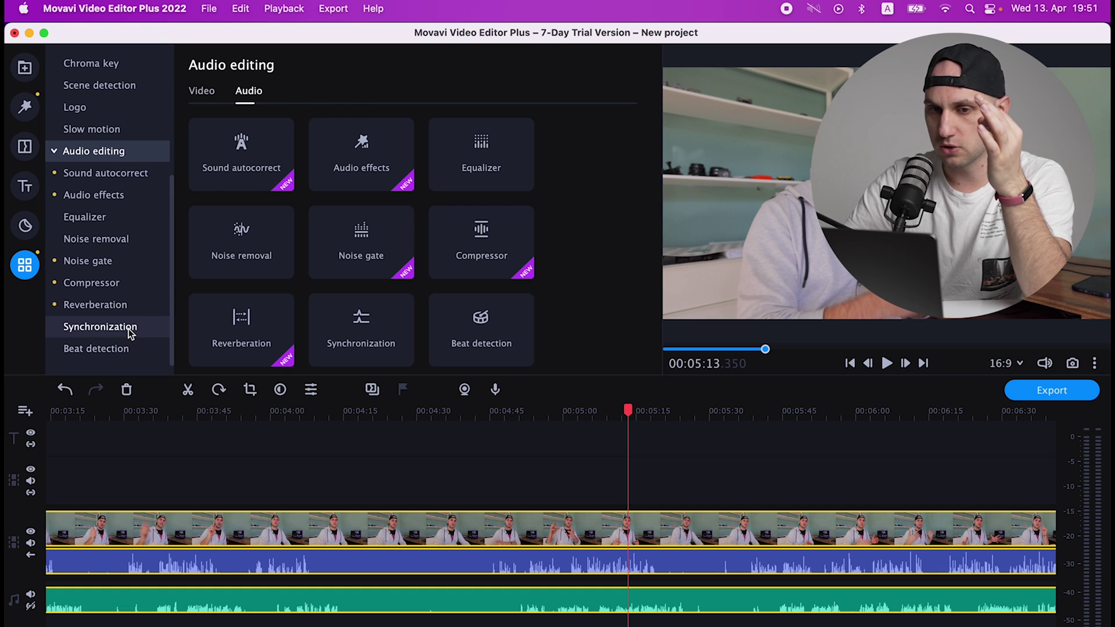
pyautogui.click(130, 333)
pyautogui.click(253, 143)
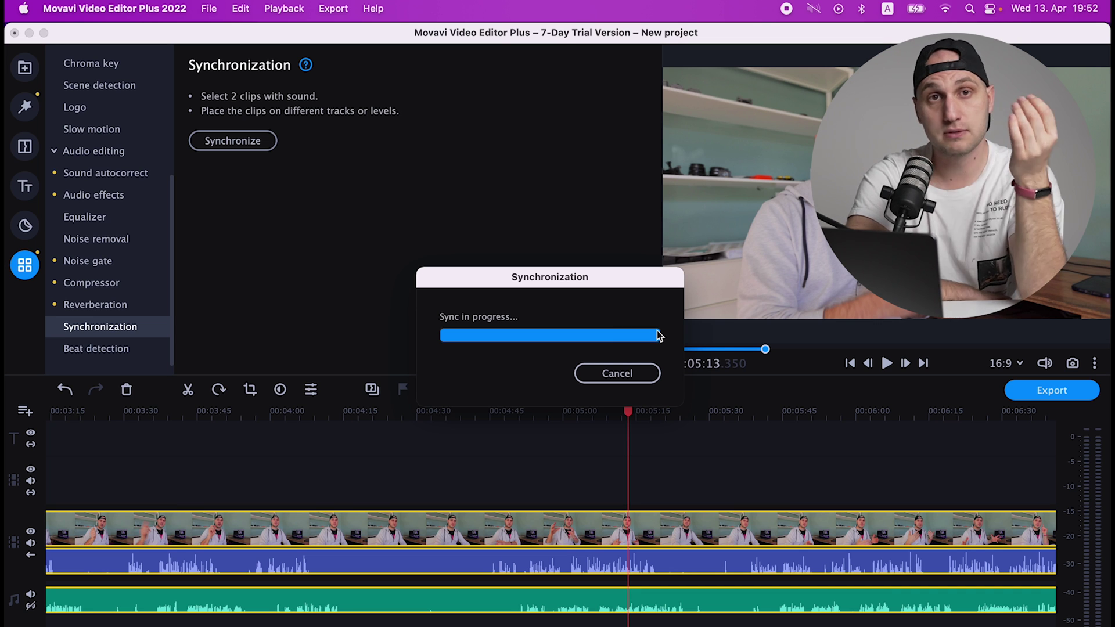
# Delete the camera clip's own embedded audio from the timeline.
pyautogui.moveTo(159, 604); pyautogui.dragTo(187, 604)
pyautogui.click(284, 559)
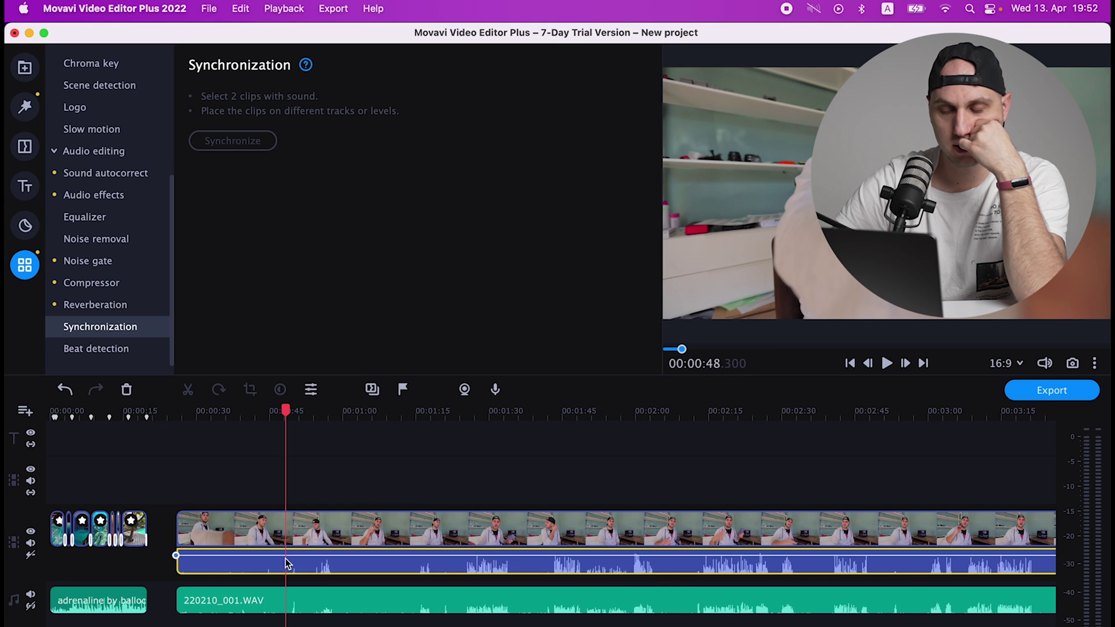
pyautogui.press('Delete')
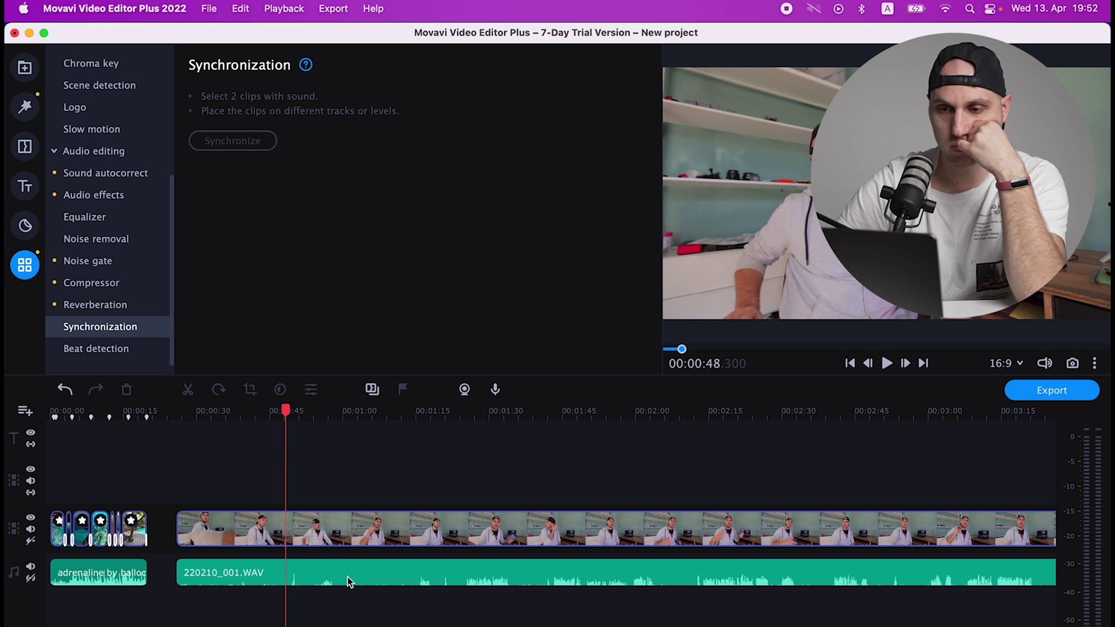
pyautogui.click(360, 580)
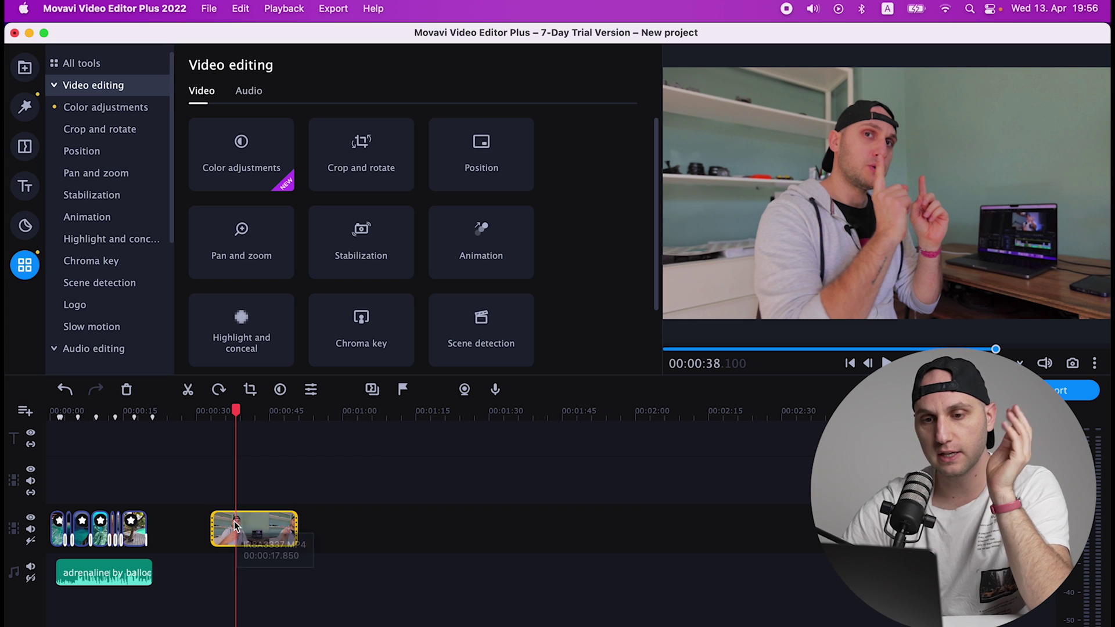
# Move the pool clip to the overlay track at 0:30 as a bottom-right picture-in-picture inset.
pyautogui.click(135, 541)
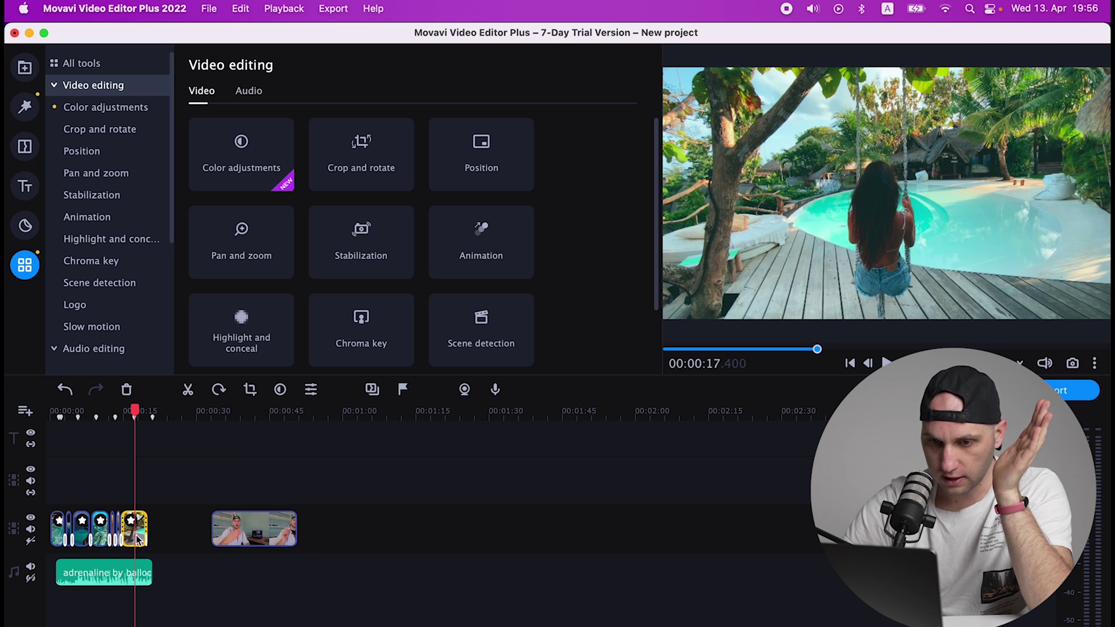
pyautogui.moveTo(138, 540); pyautogui.dragTo(228, 496)
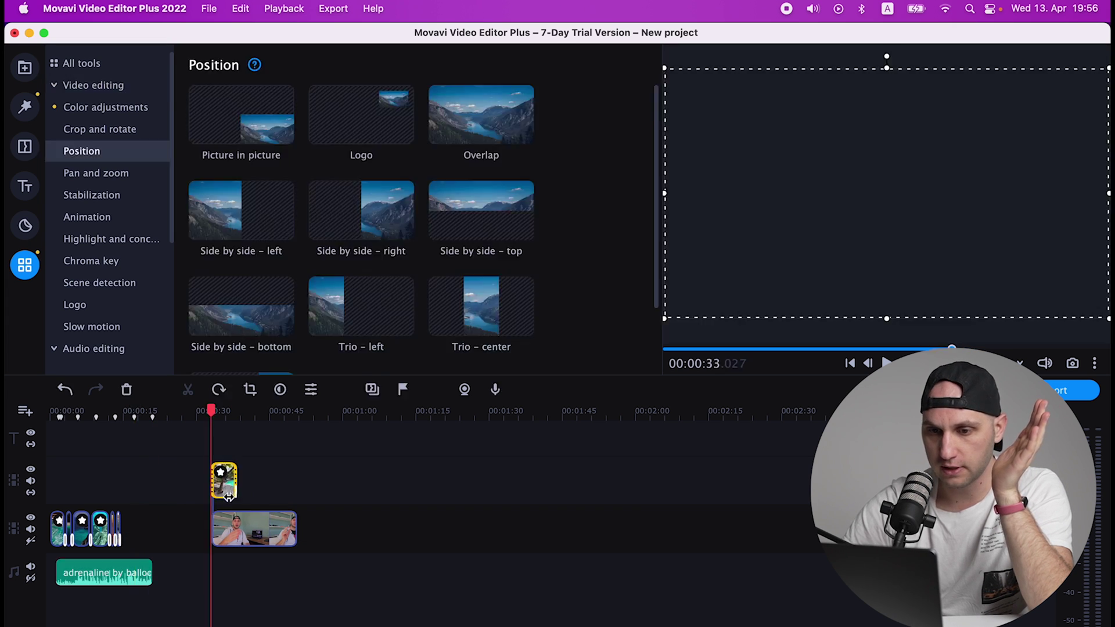
pyautogui.doubleClick(266, 485)
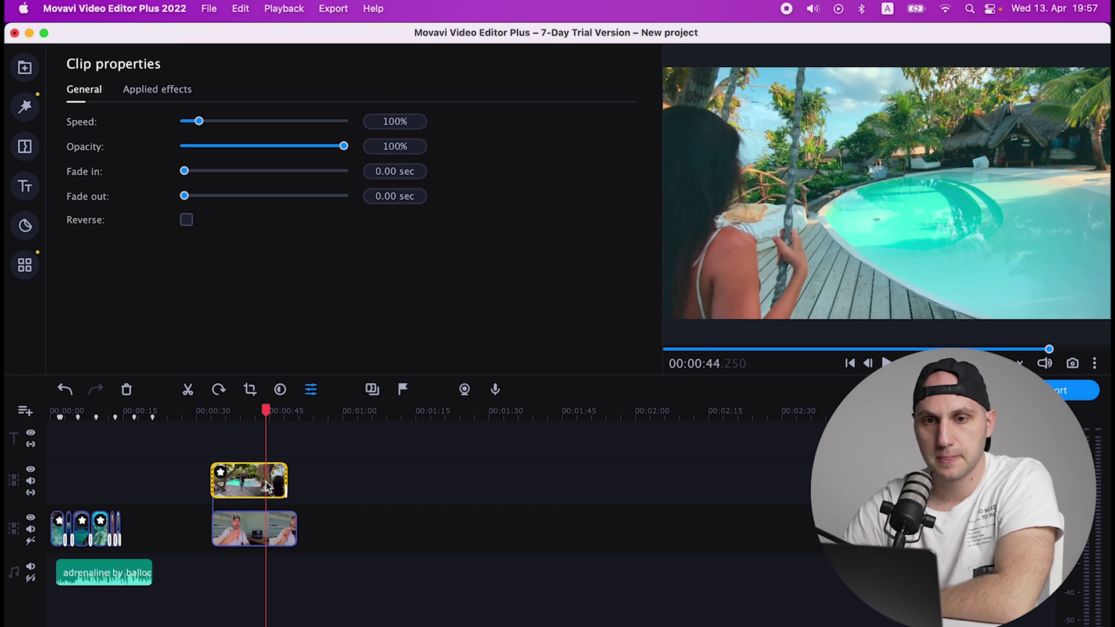
pyautogui.click(29, 269)
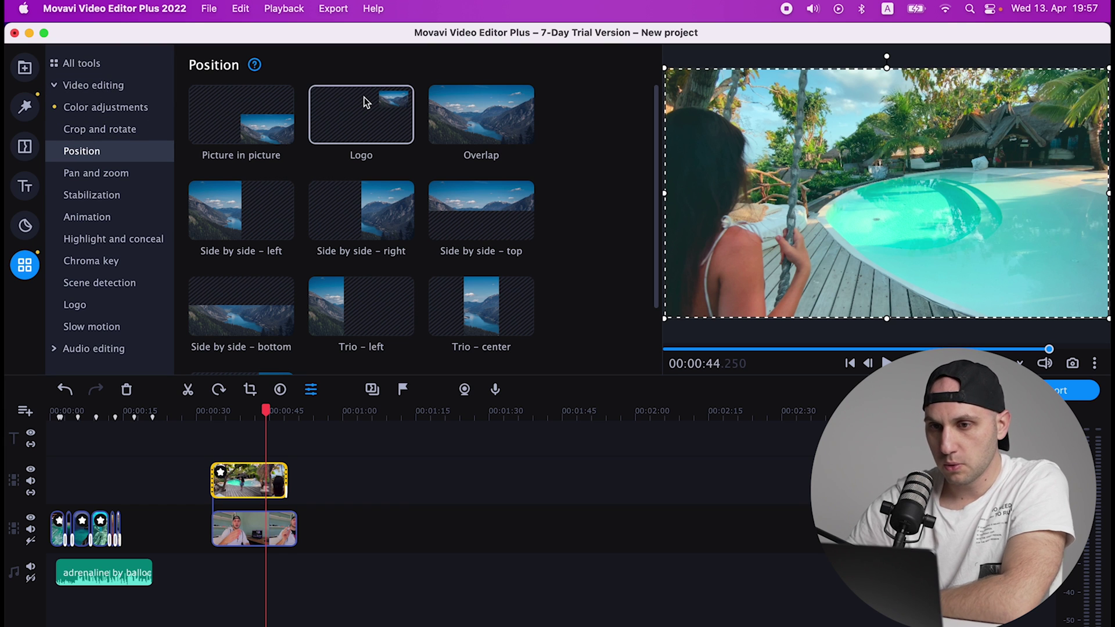
pyautogui.click(244, 116)
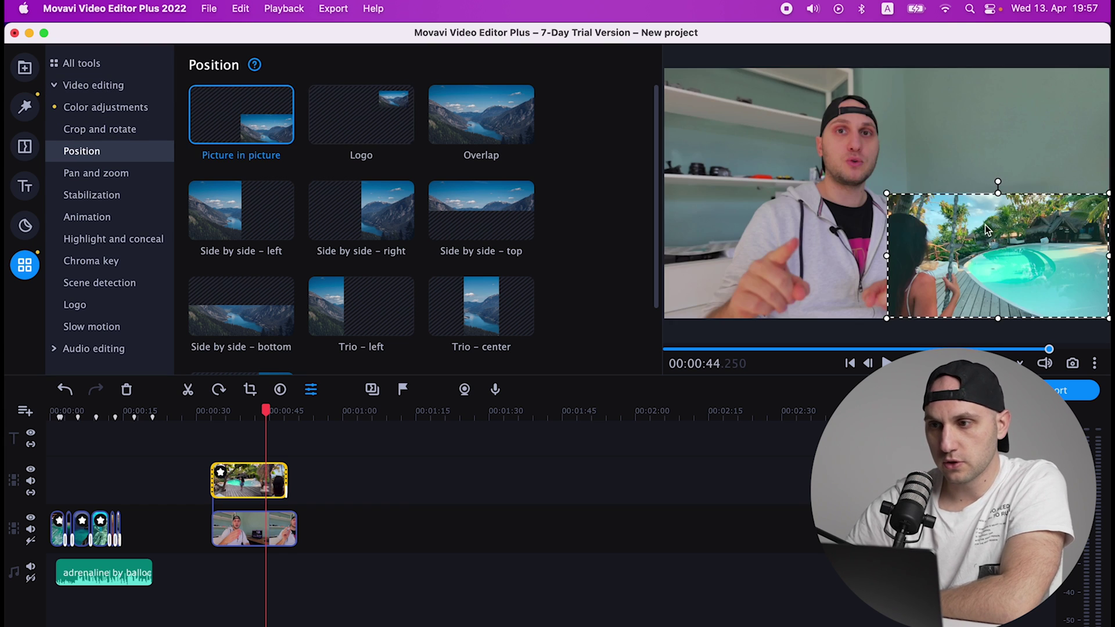
pyautogui.moveTo(887, 194); pyautogui.dragTo(955, 233)
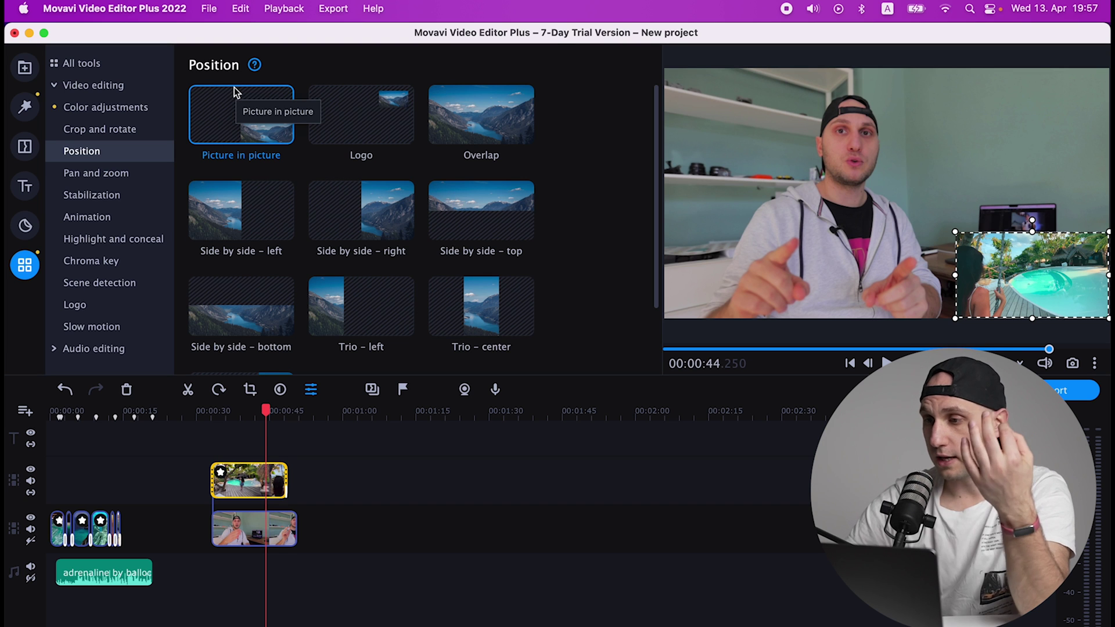
# Try Side by side, with the pool clip on the left and the presenter on the right.
pyautogui.click(253, 211)
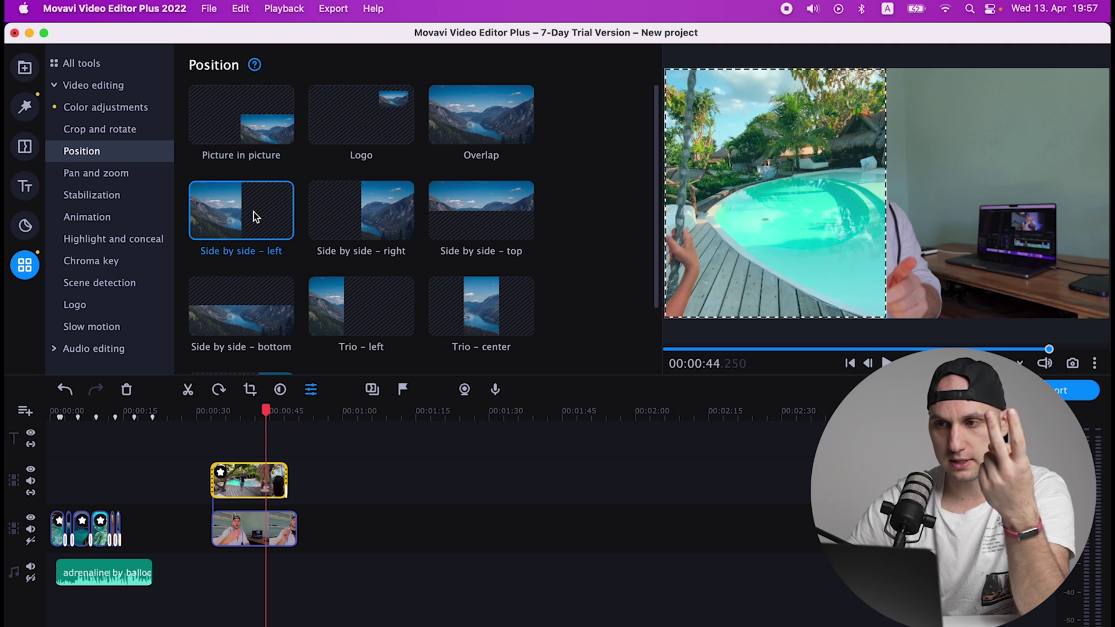
pyautogui.click(262, 524)
pyautogui.click(369, 228)
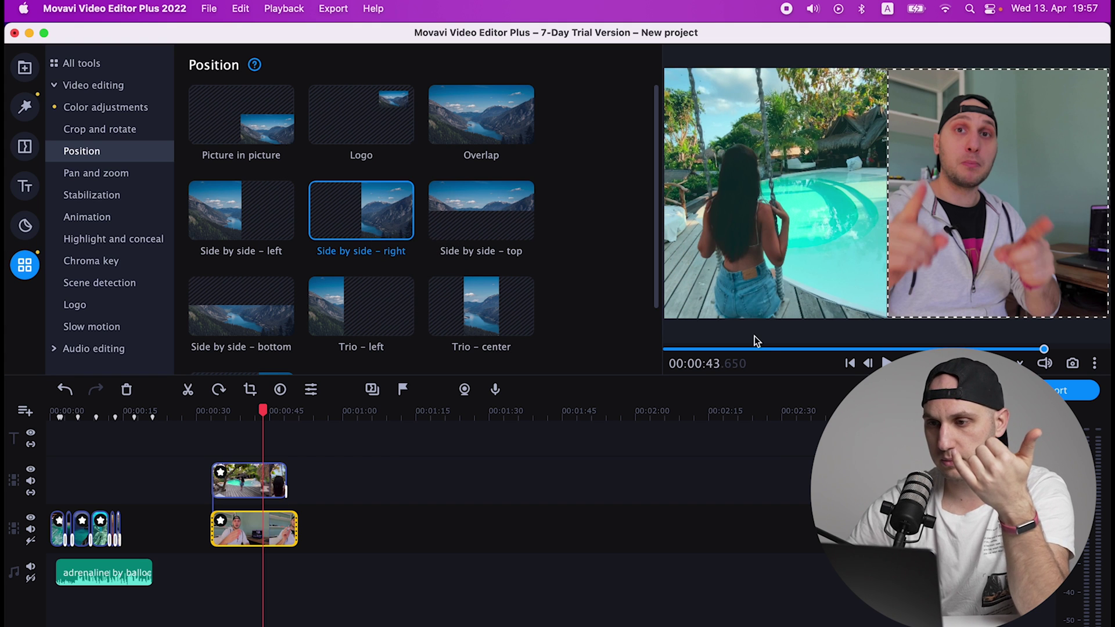
pyautogui.click(231, 485)
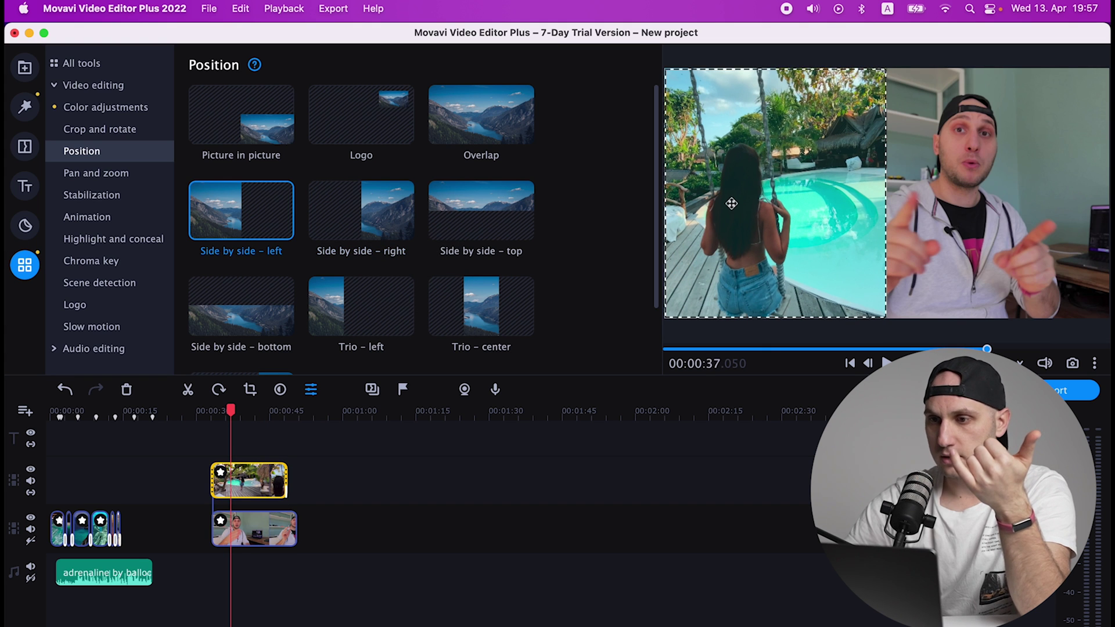
pyautogui.moveTo(731, 203)
pyautogui.mouseDown()
pyautogui.moveTo(776, 198)
pyautogui.moveTo(751, 198)
pyautogui.mouseUp()
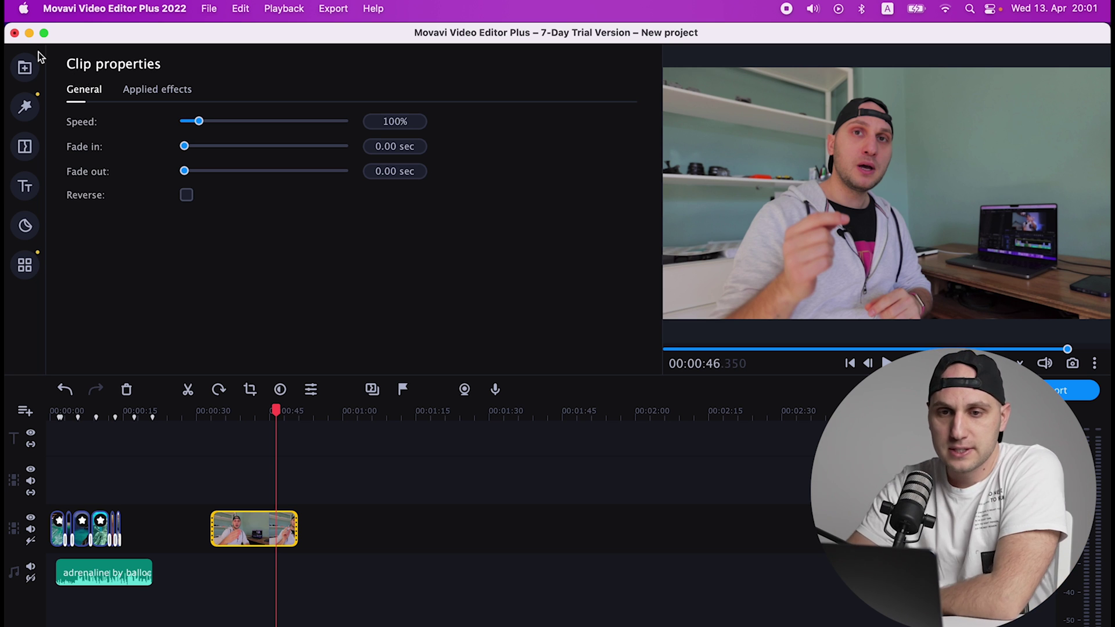
pyautogui.click(25, 188)
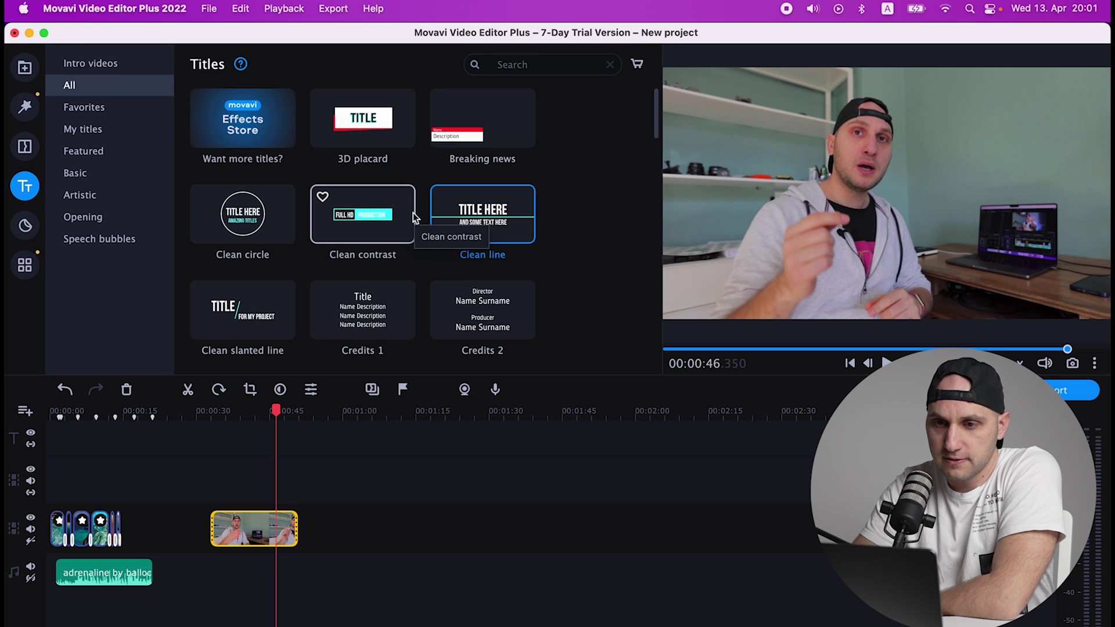
pyautogui.scroll(-6, 413, 213)
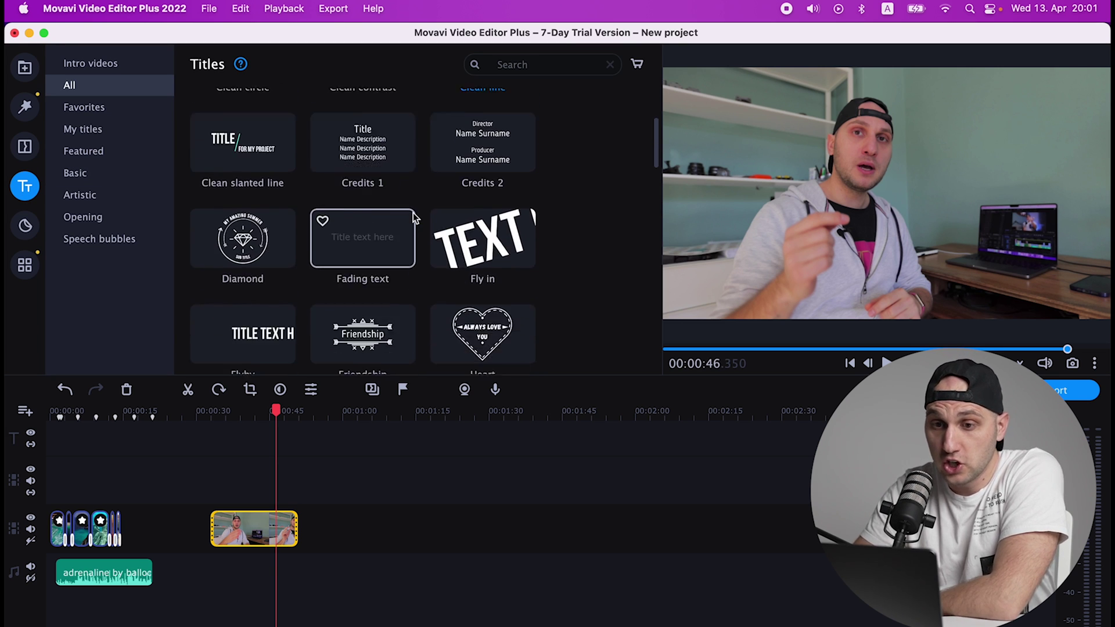
pyautogui.scroll(-3, 413, 212)
pyautogui.scroll(2, 413, 213)
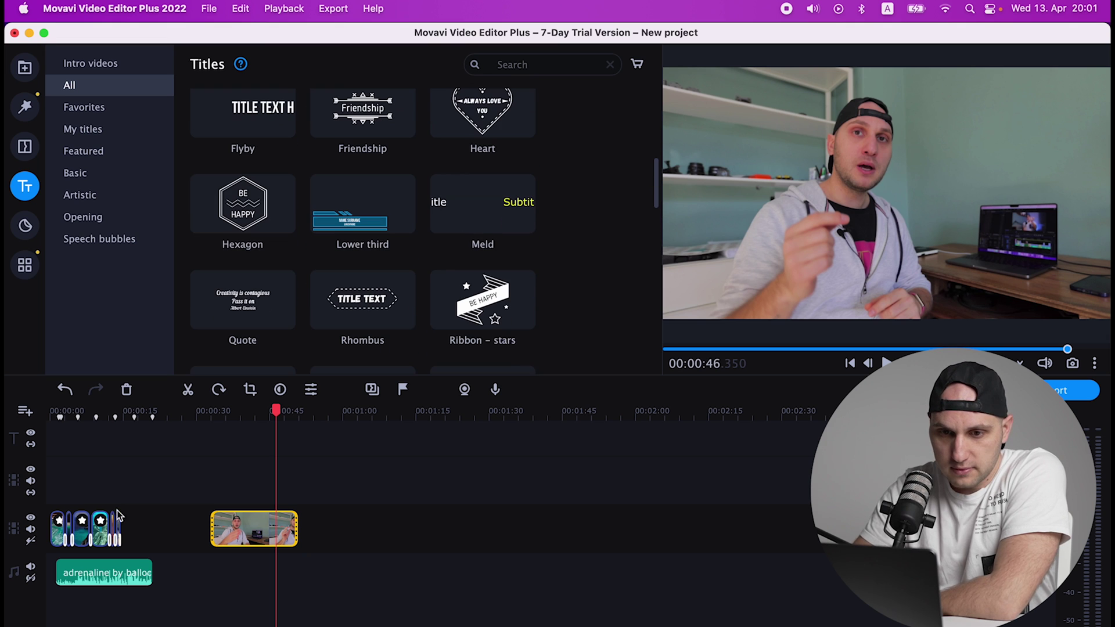
pyautogui.click(58, 416)
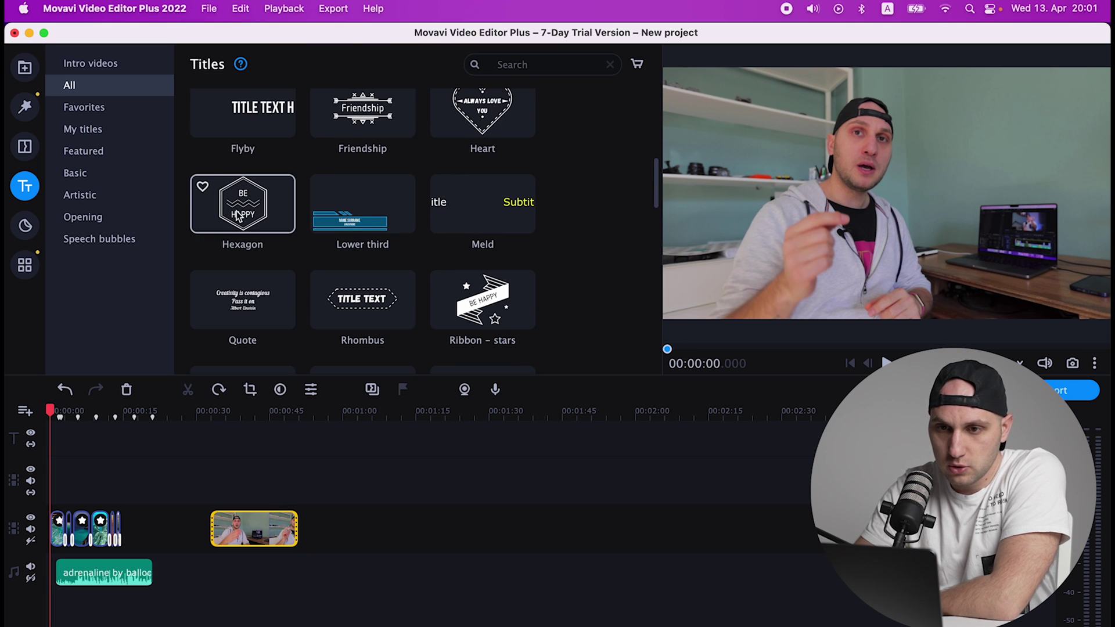
pyautogui.scroll(2, 238, 215)
pyautogui.scroll(-10, 238, 215)
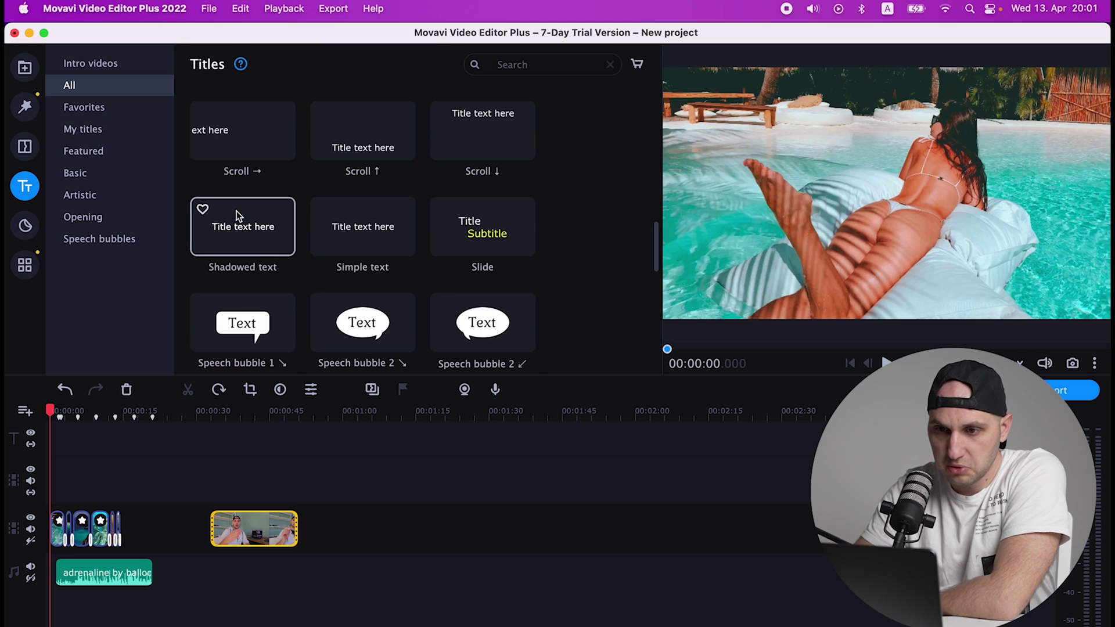
pyautogui.scroll(-5, 238, 220)
pyautogui.scroll(3, 241, 223)
pyautogui.scroll(-1, 240, 223)
pyautogui.moveTo(361, 331); pyautogui.dragTo(33, 492)
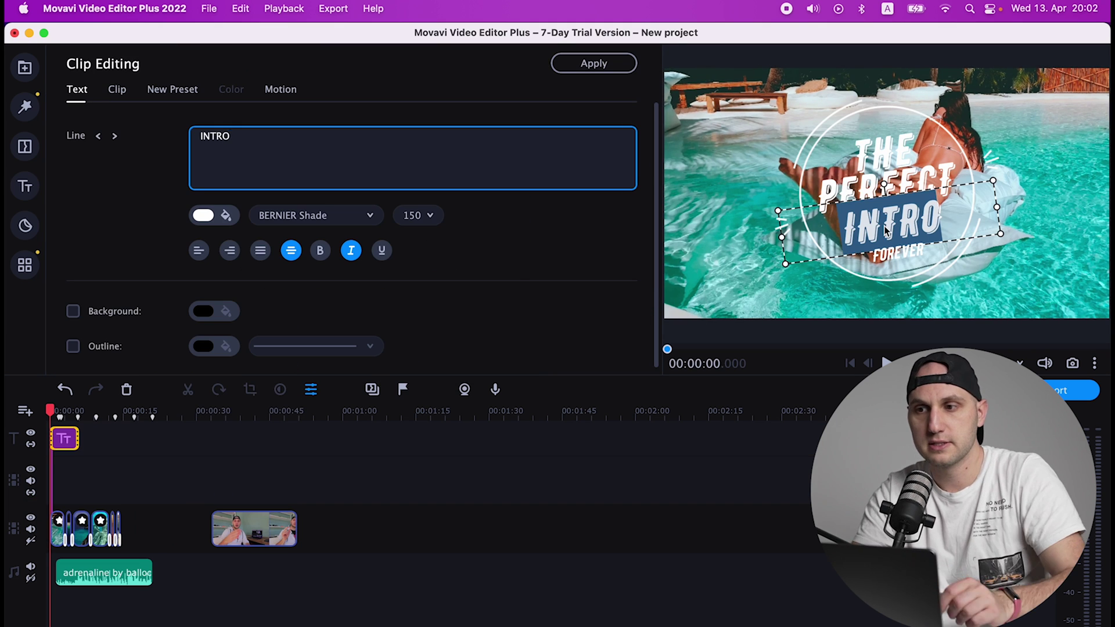
pyautogui.press('super+Left')
pyautogui.write('Sum')
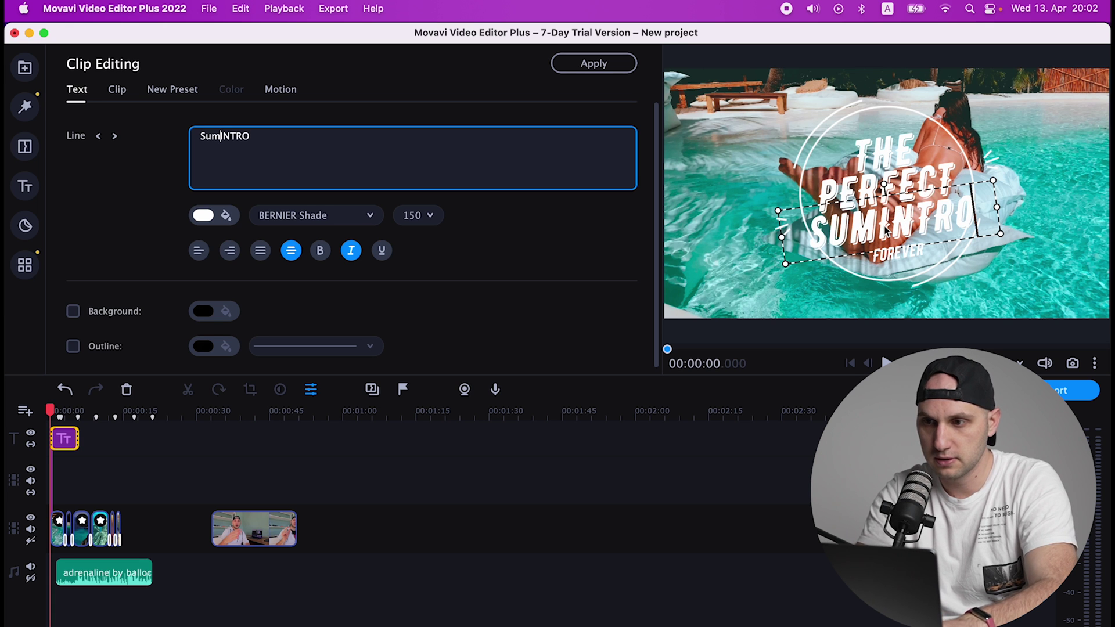
pyautogui.click(8, 404)
pyautogui.press('space')
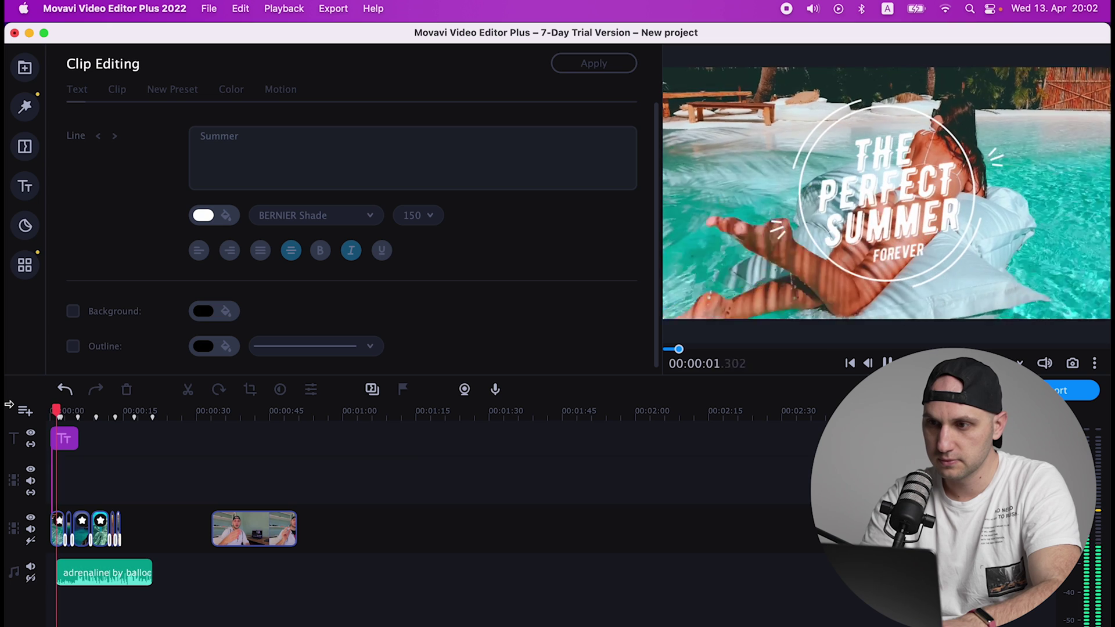
pyautogui.press('space')
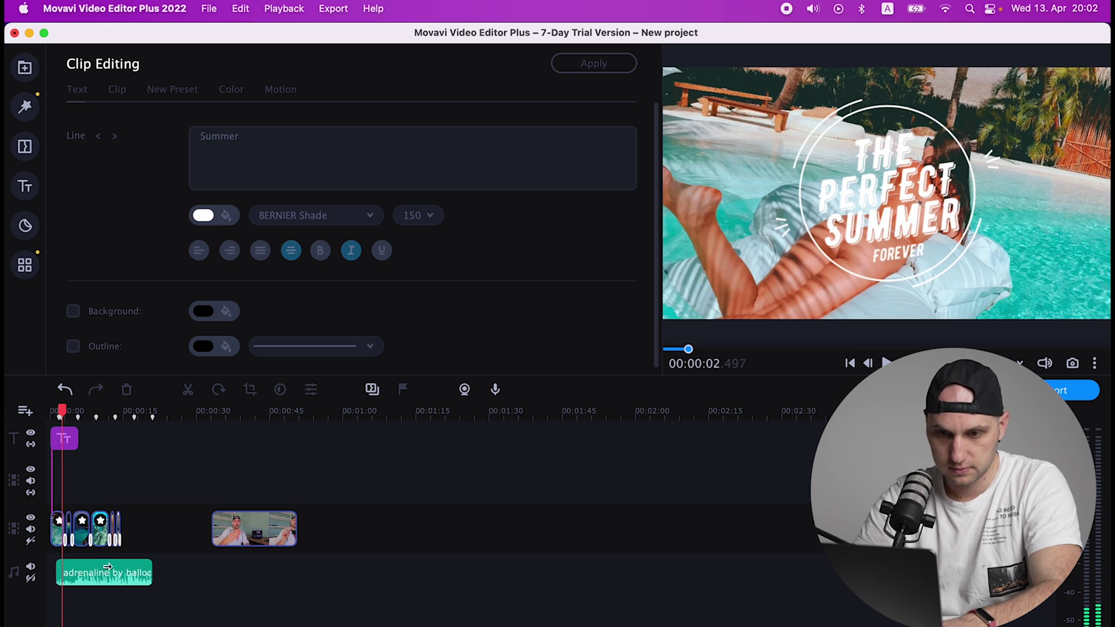
pyautogui.click(65, 439)
pyautogui.click(65, 439)
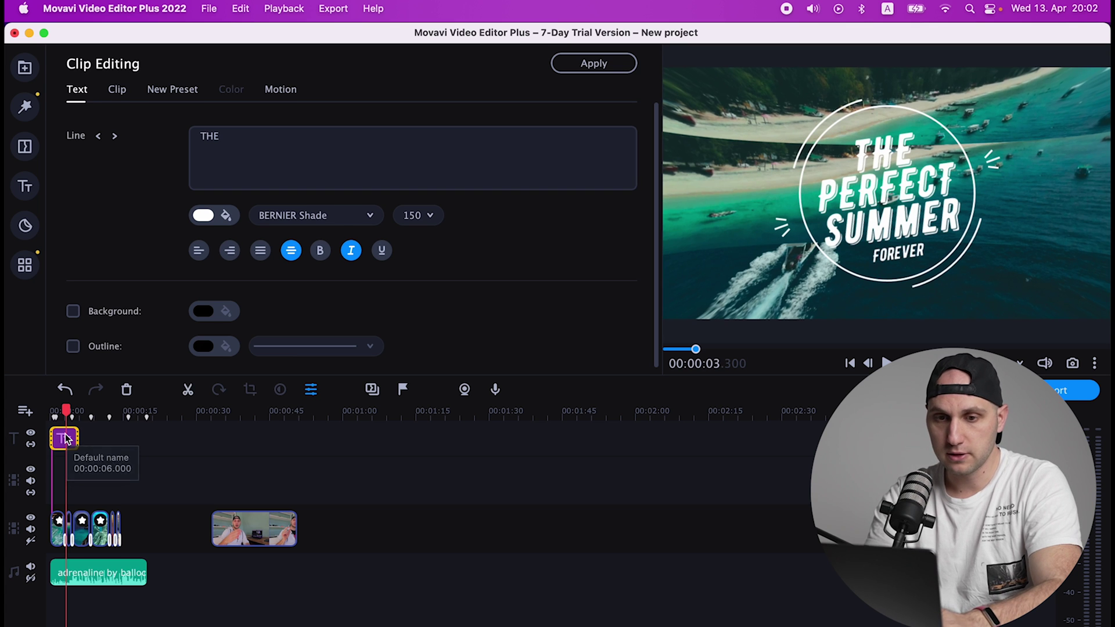
pyautogui.press('Delete')
pyautogui.click(234, 410)
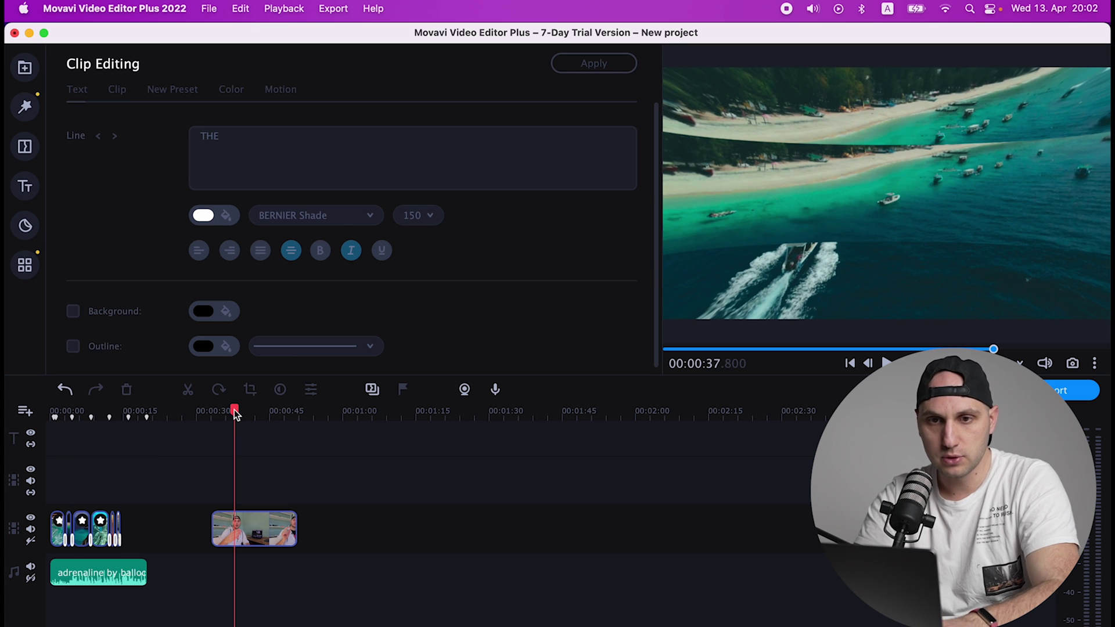
# Bring up the titles library and animation tools, then select the TITLE HERE clip.
pyautogui.click(25, 186)
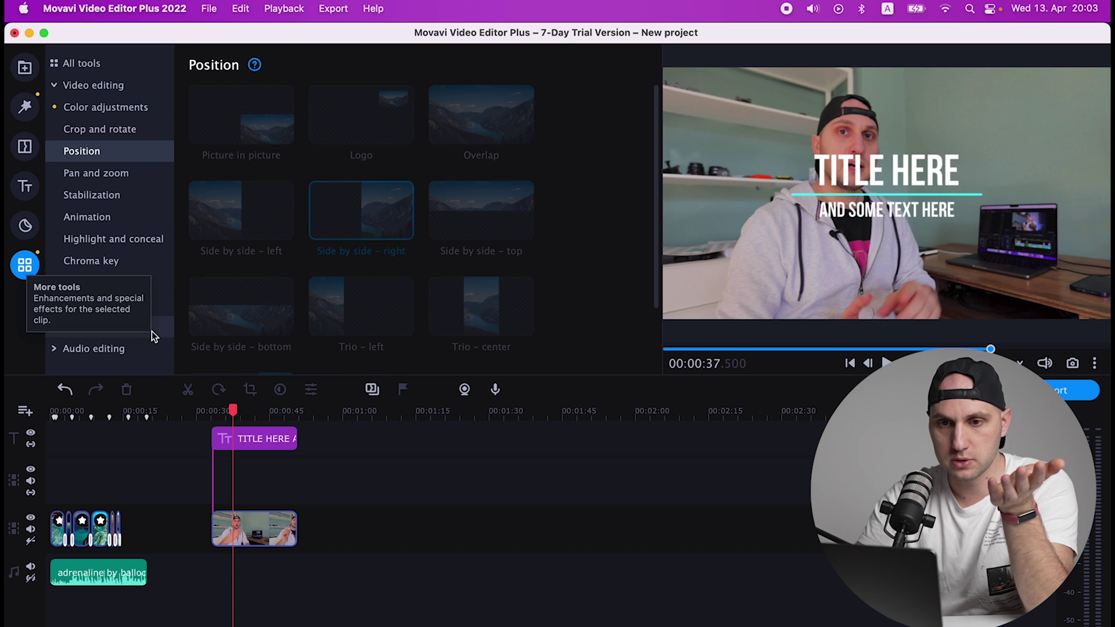
pyautogui.click(142, 221)
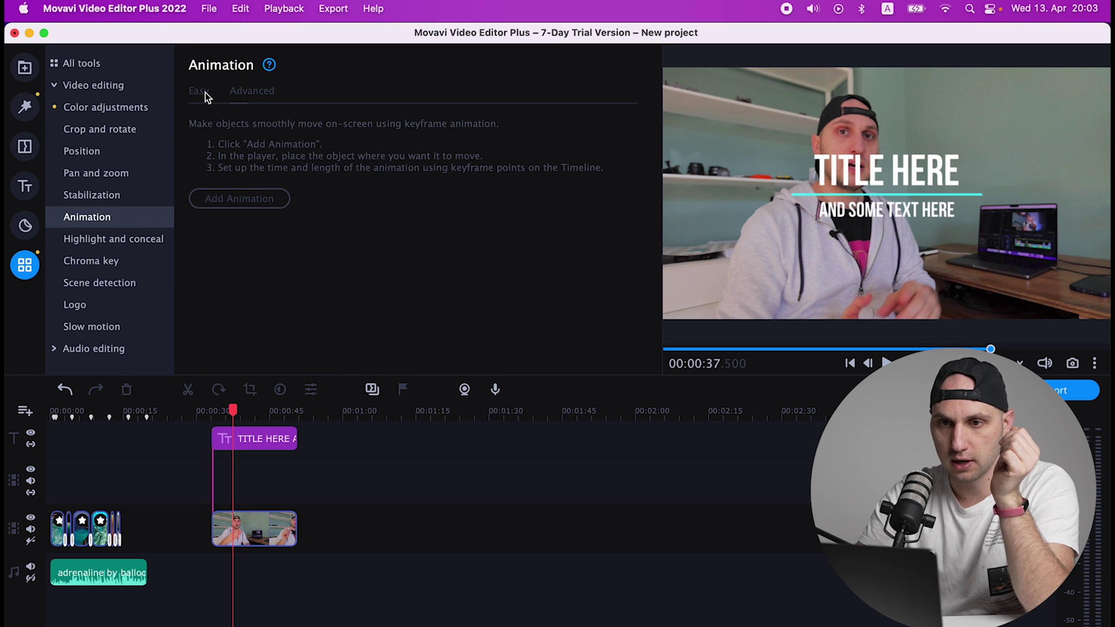
pyautogui.click(264, 438)
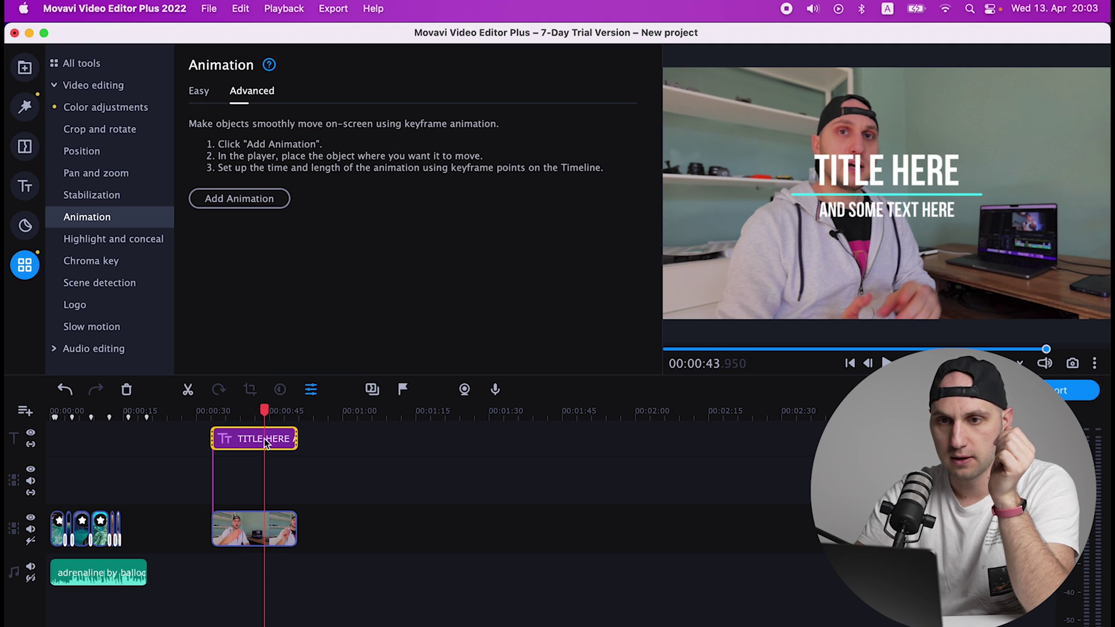
# Look through the Easy and Keyframe animation options, settling back on the Easy presets.
pyautogui.click(198, 93)
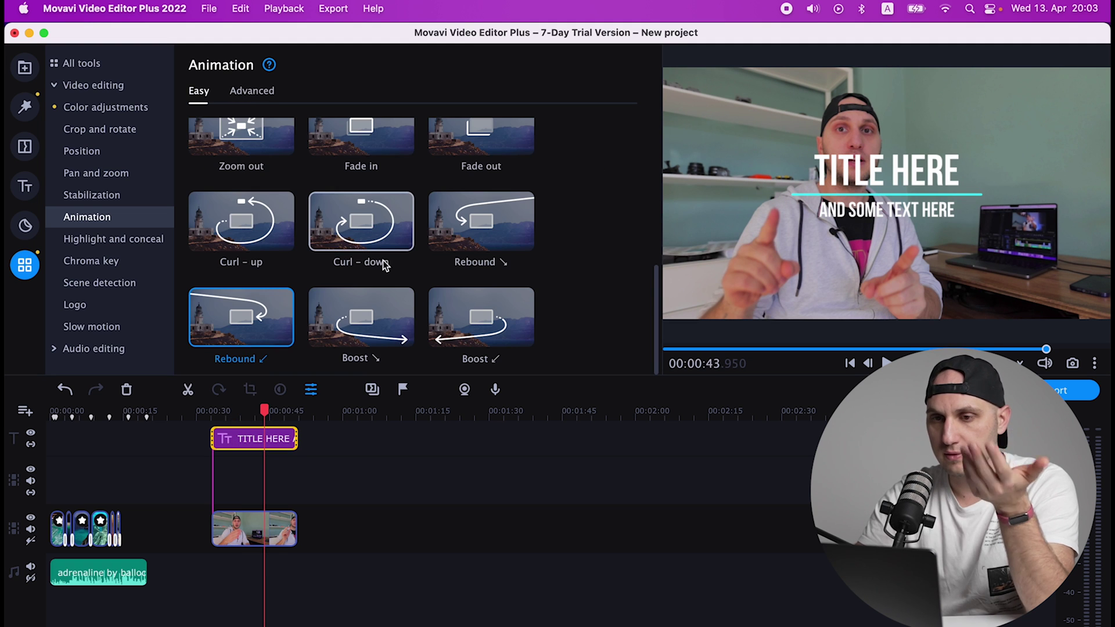
pyautogui.scroll(5, 382, 262)
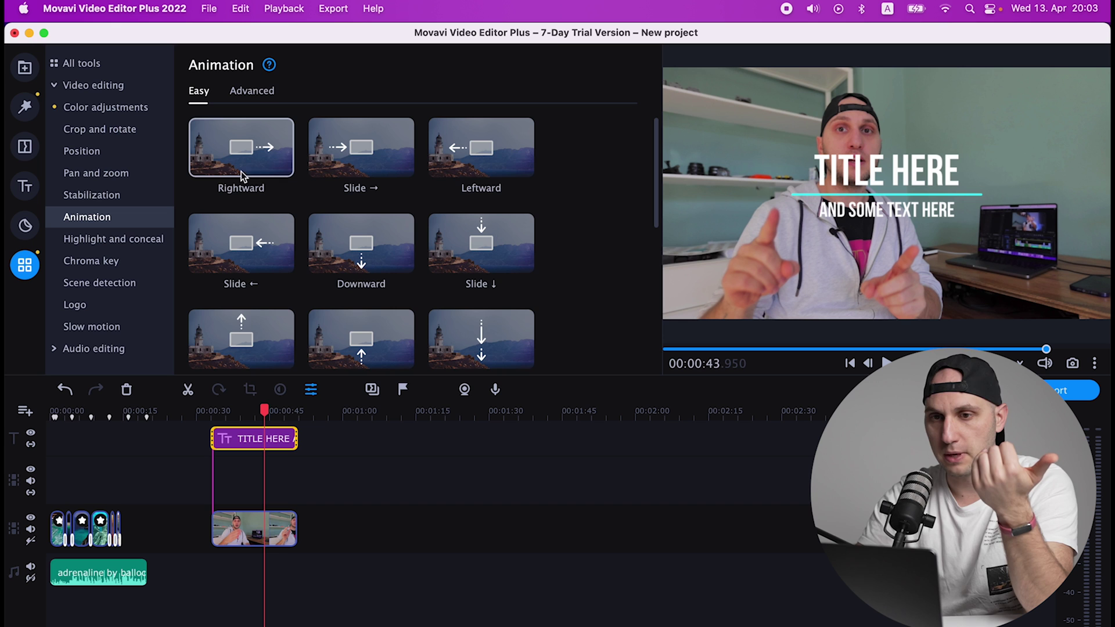
pyautogui.scroll(-5, 490, 161)
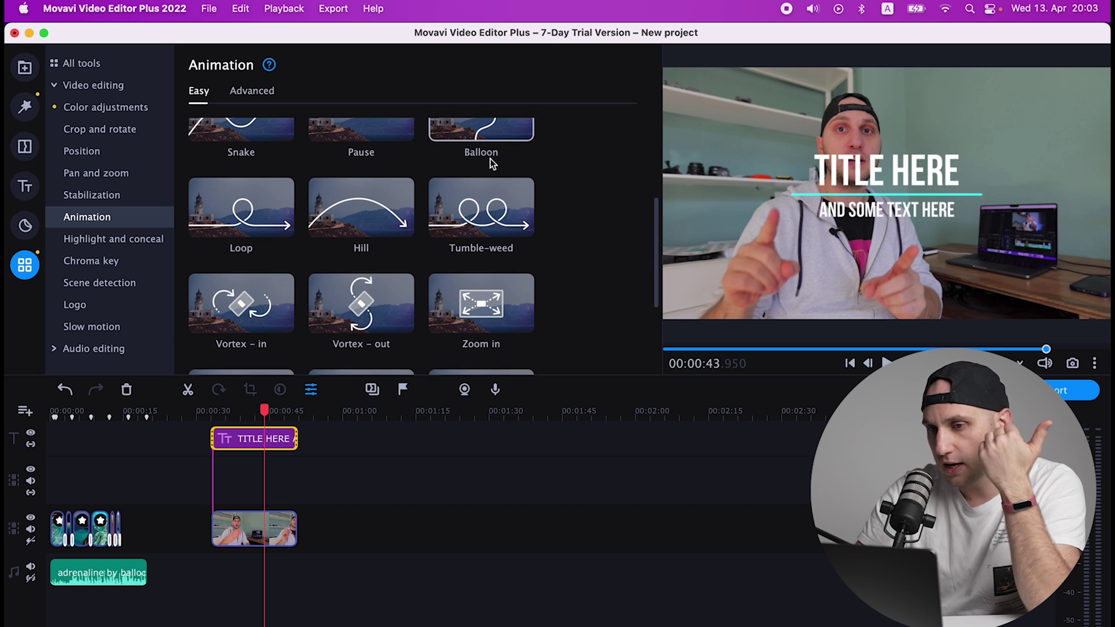
pyautogui.scroll(-5, 490, 159)
pyautogui.scroll(10, 482, 159)
pyautogui.click(269, 92)
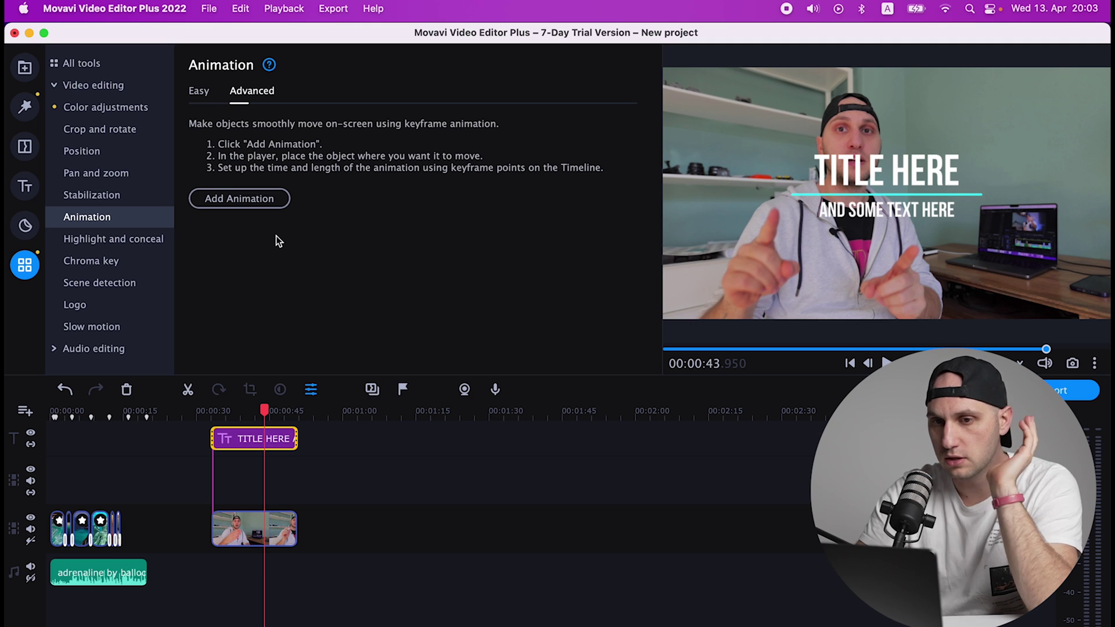
pyautogui.click(199, 93)
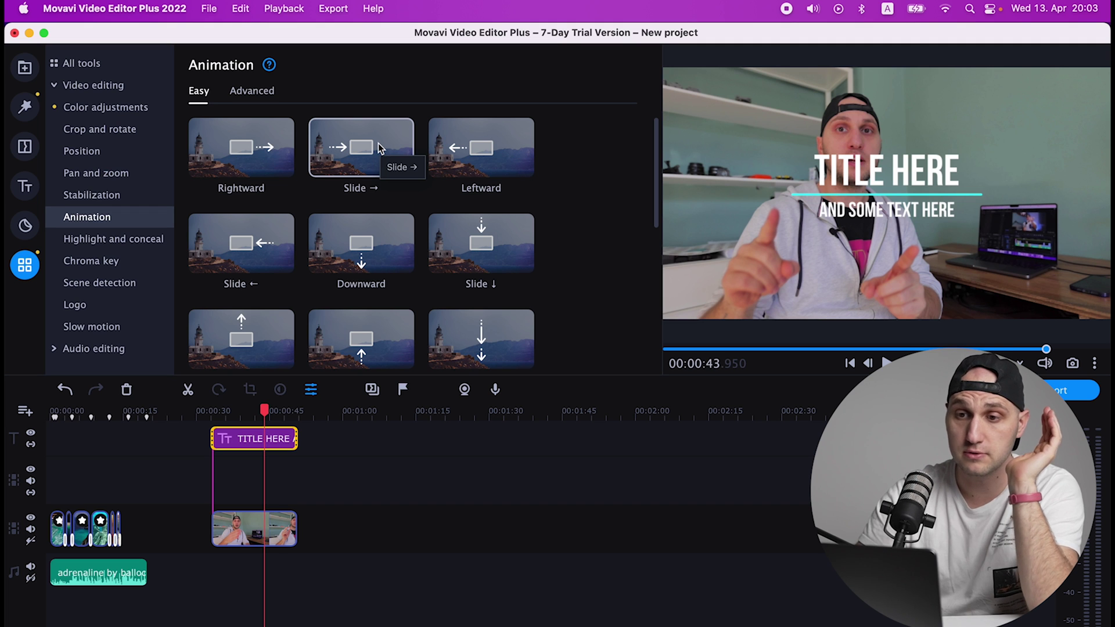
# Apply the Slide → animation to the TITLE HERE clip and preview it.
pyautogui.moveTo(378, 149); pyautogui.dragTo(236, 440)
pyautogui.press('space')
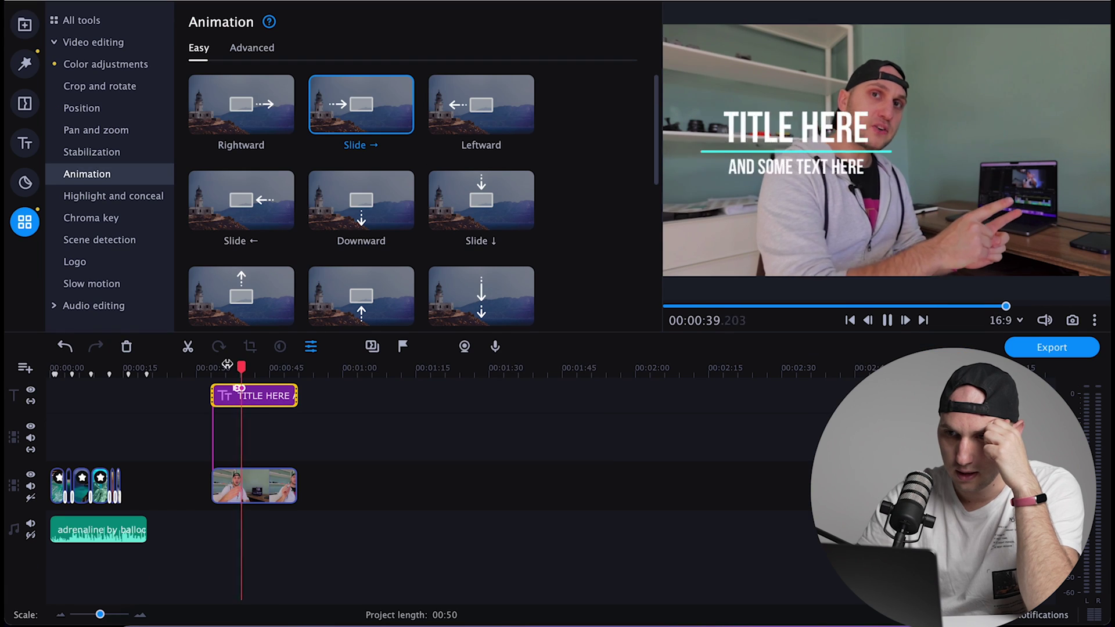
pyautogui.press('space')
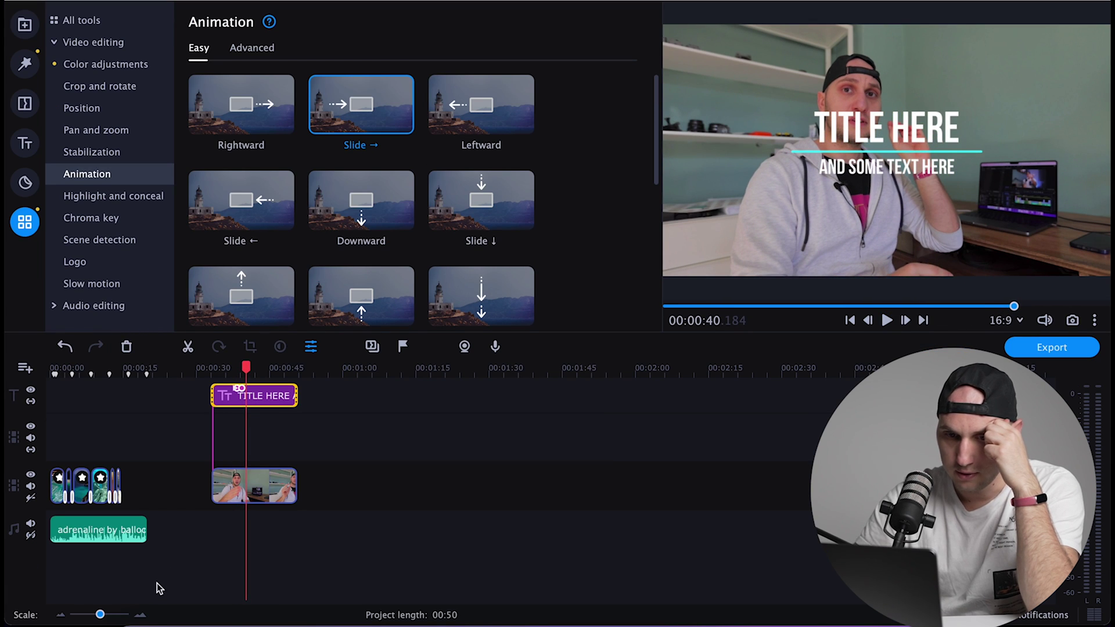
# Move the title's keyframes to its start, the second near 00:00:35.9, and replay.
pyautogui.click(141, 616)
pyautogui.click(141, 615)
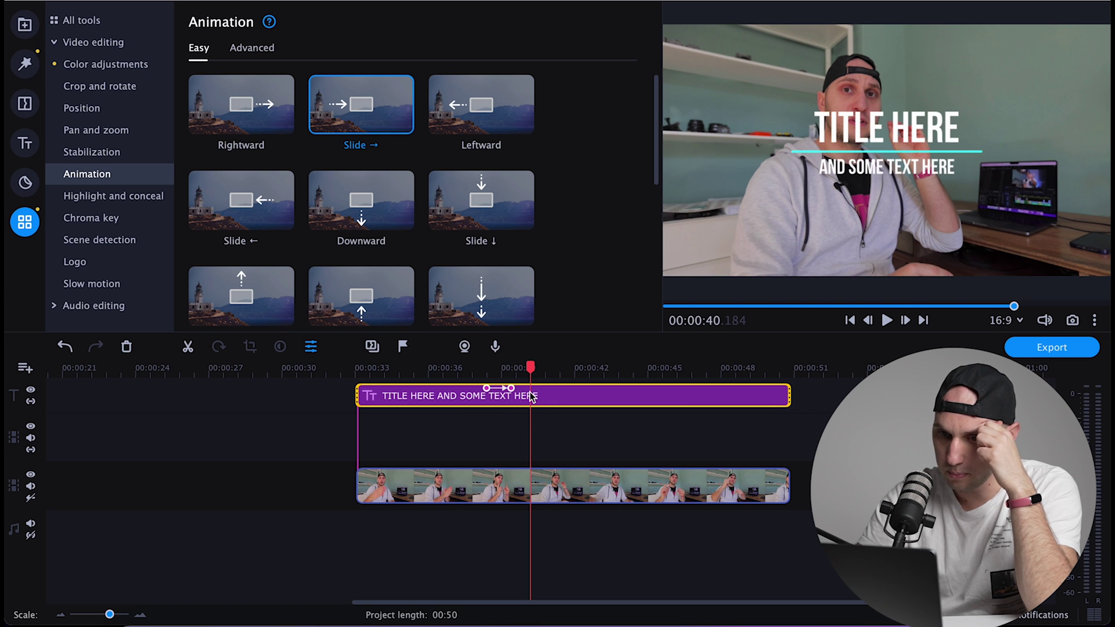
pyautogui.click(487, 388)
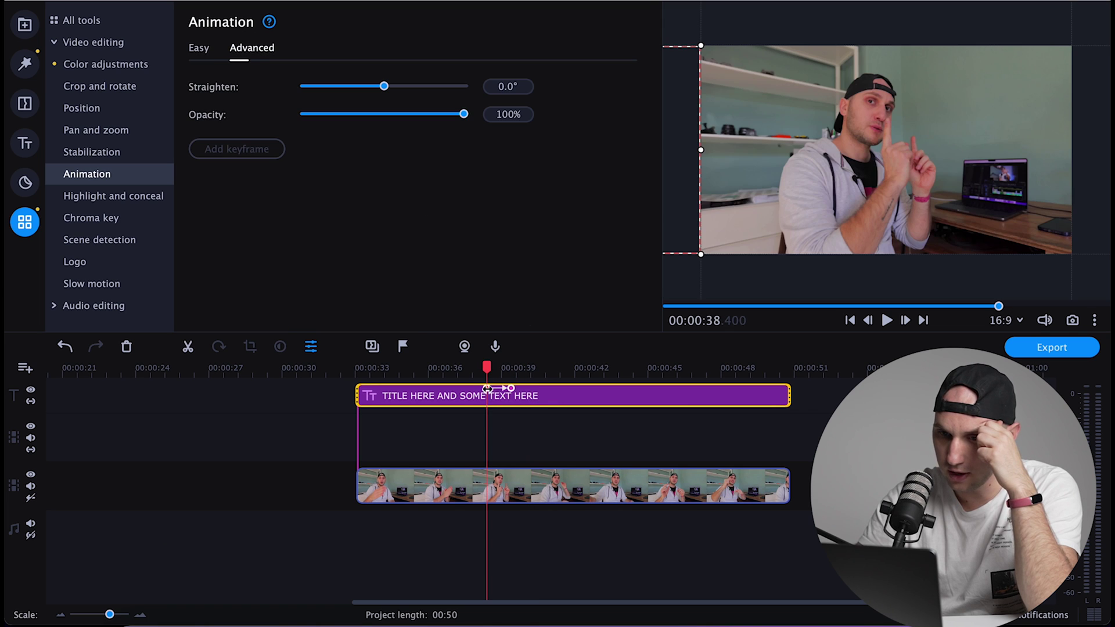
pyautogui.moveTo(486, 388); pyautogui.dragTo(366, 393)
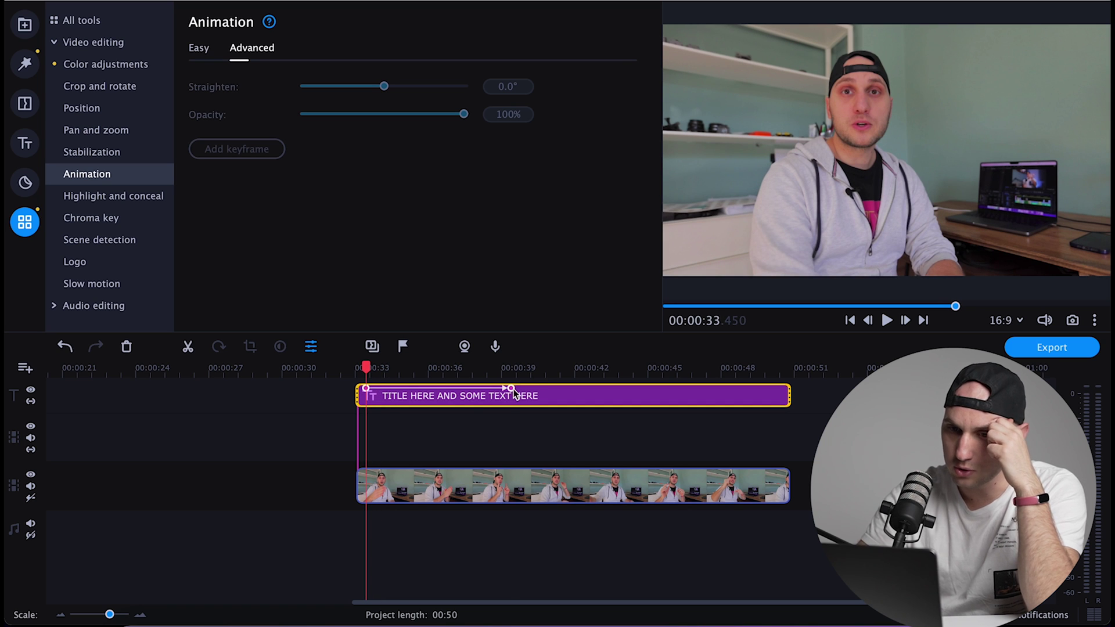
pyautogui.moveTo(513, 394); pyautogui.dragTo(426, 389)
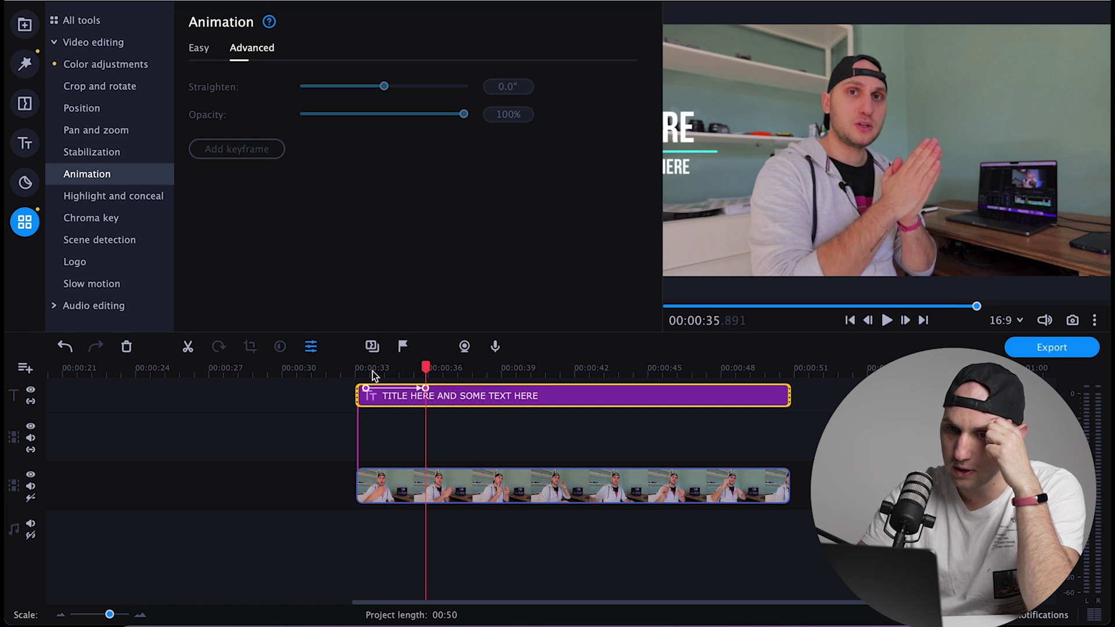
pyautogui.click(362, 369)
pyautogui.press('space')
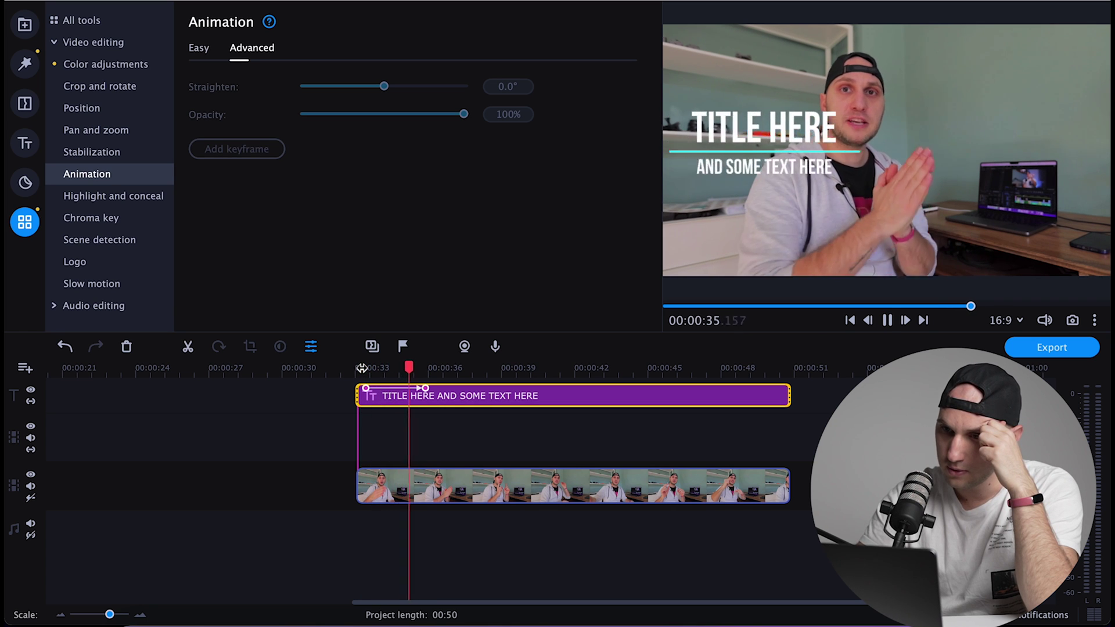
pyautogui.press('space')
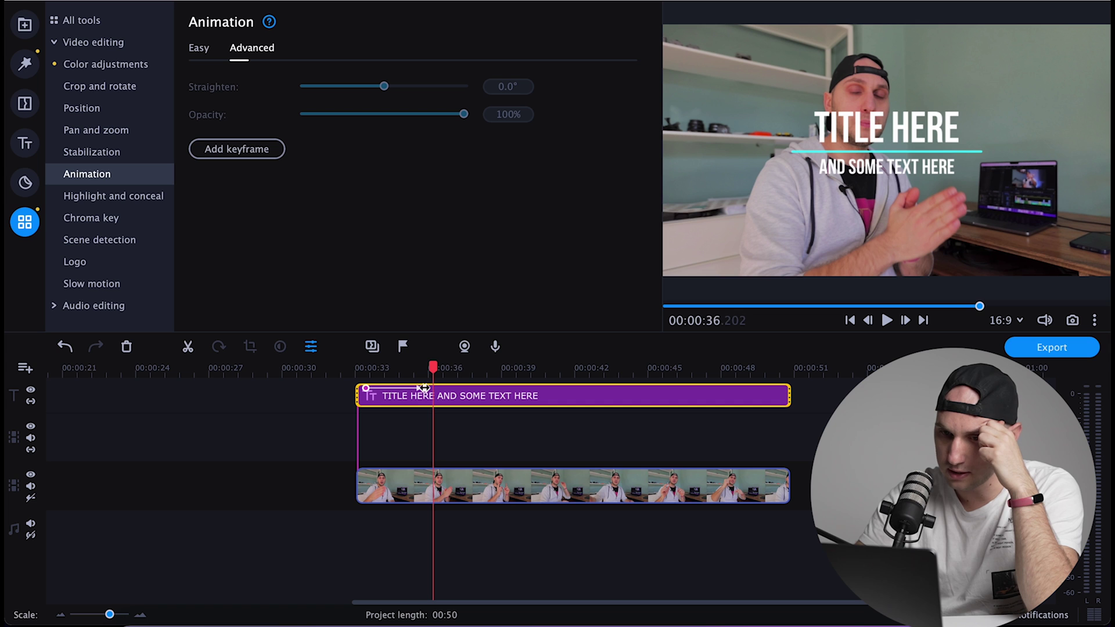
# Try a shorter slide by pulling the end keyframe closer, then undo it.
pyautogui.moveTo(425, 388); pyautogui.dragTo(381, 388)
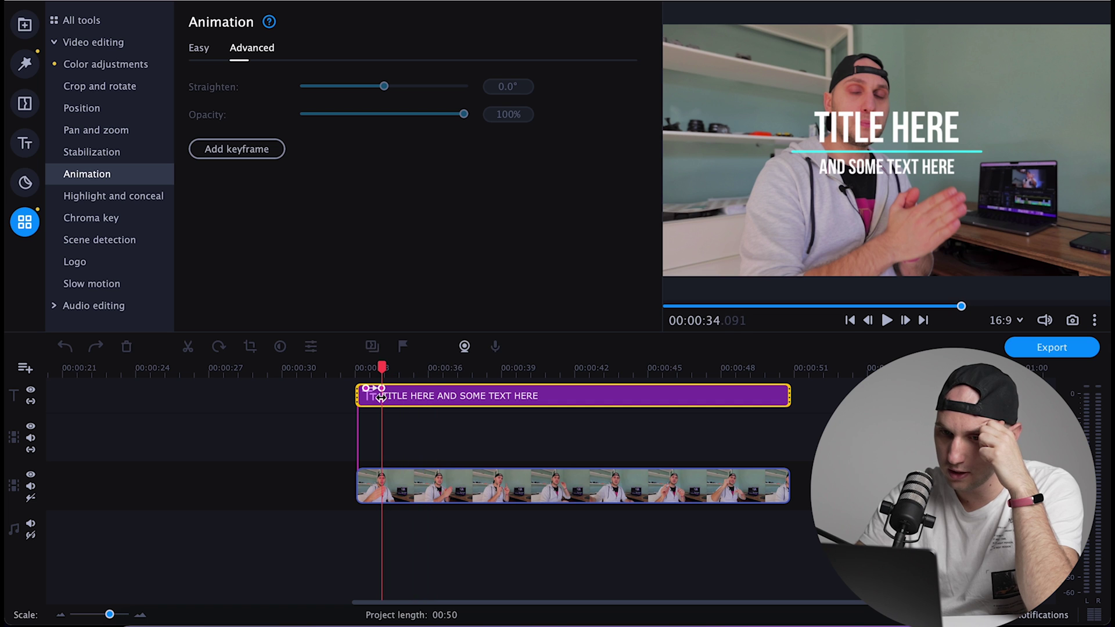
pyautogui.click(362, 370)
pyautogui.press('space')
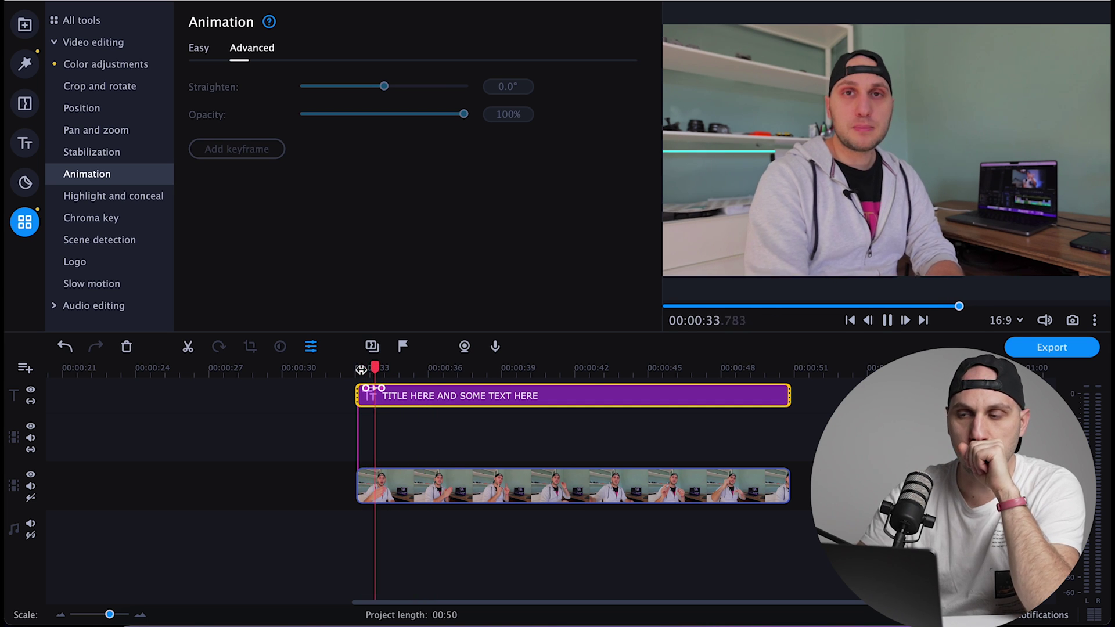
pyautogui.press('space')
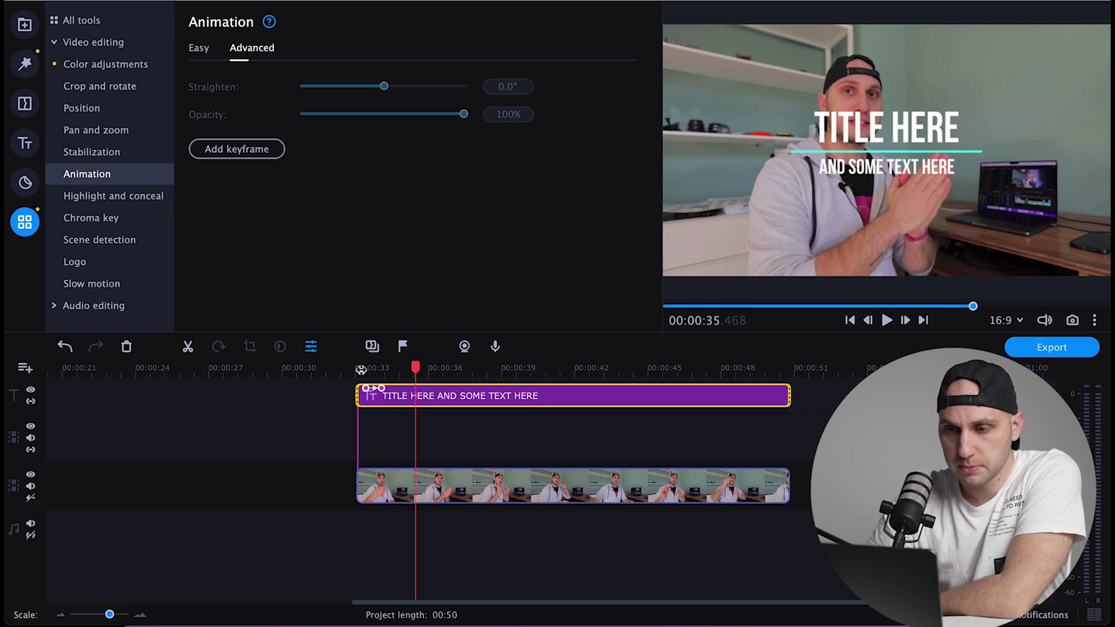
pyautogui.press('super+z')
# Shift the title further right at the end keyframe and replay to check.
pyautogui.click(380, 432)
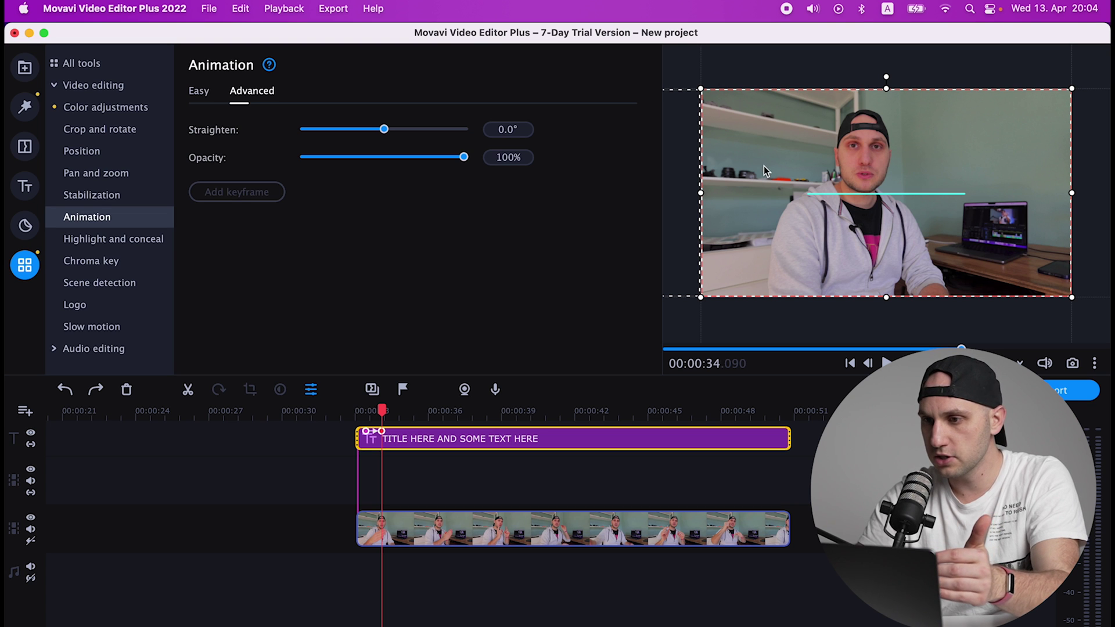
pyautogui.moveTo(764, 166); pyautogui.dragTo(901, 167)
pyautogui.click(358, 411)
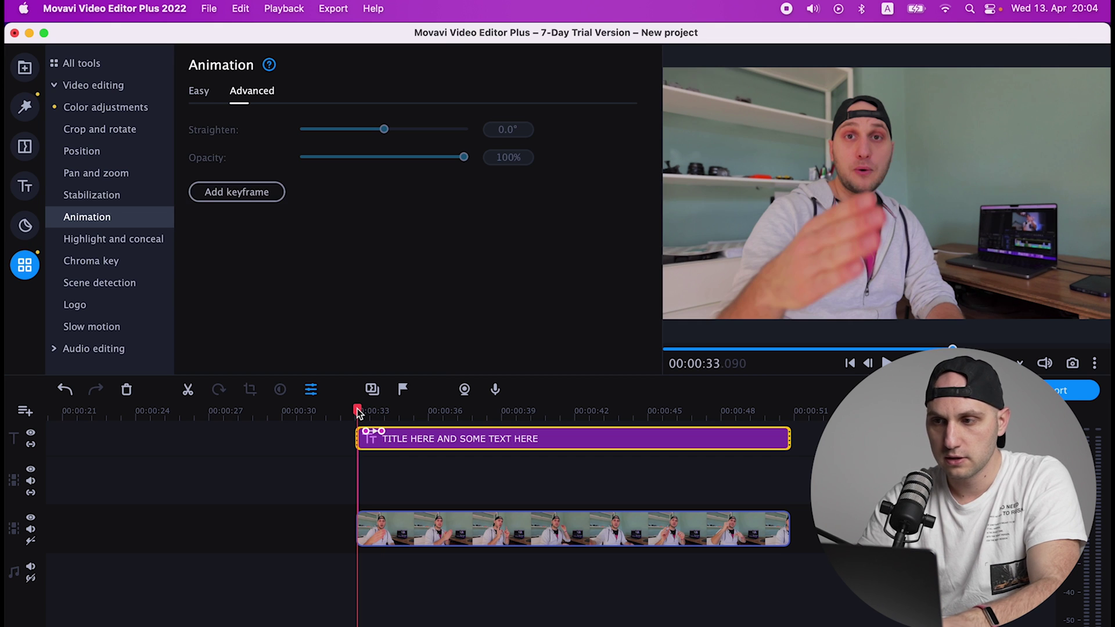
pyautogui.press('space')
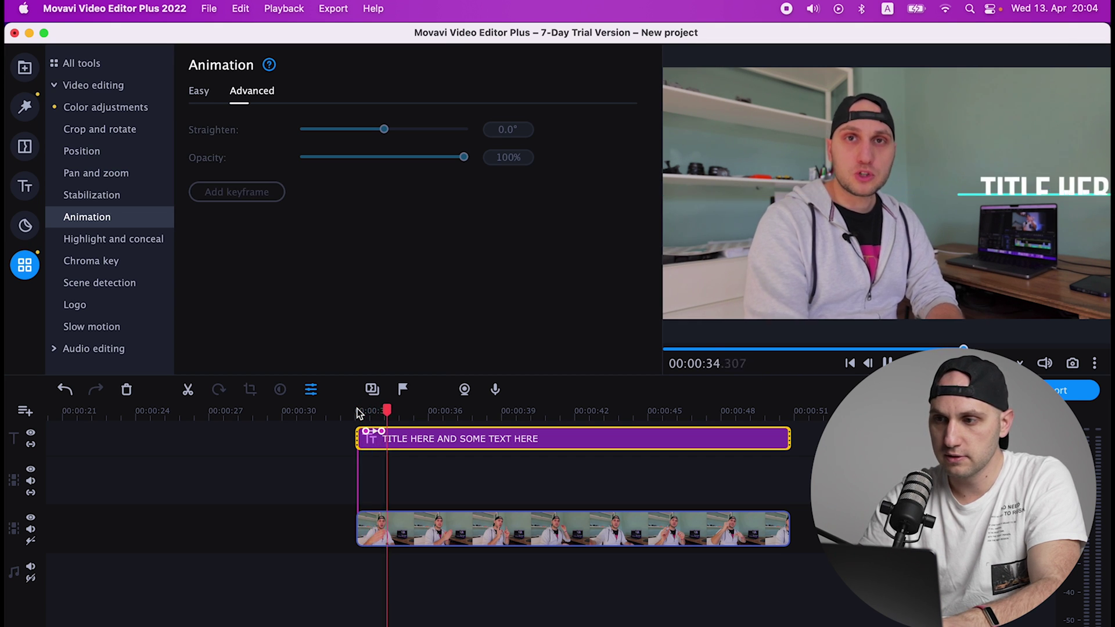
pyautogui.press('space')
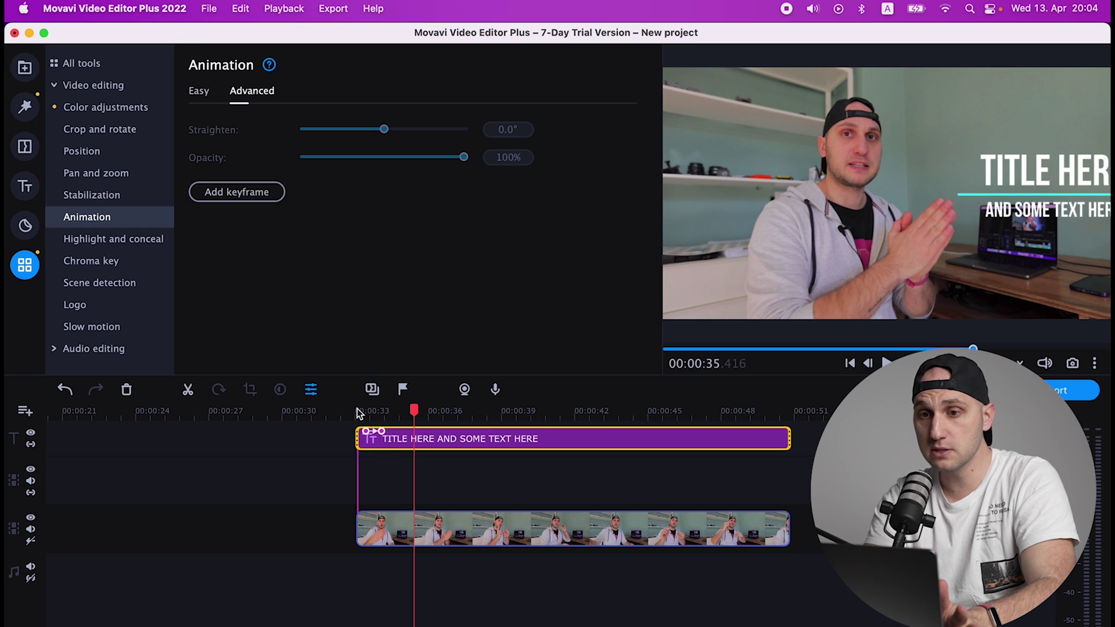
pyautogui.click(381, 435)
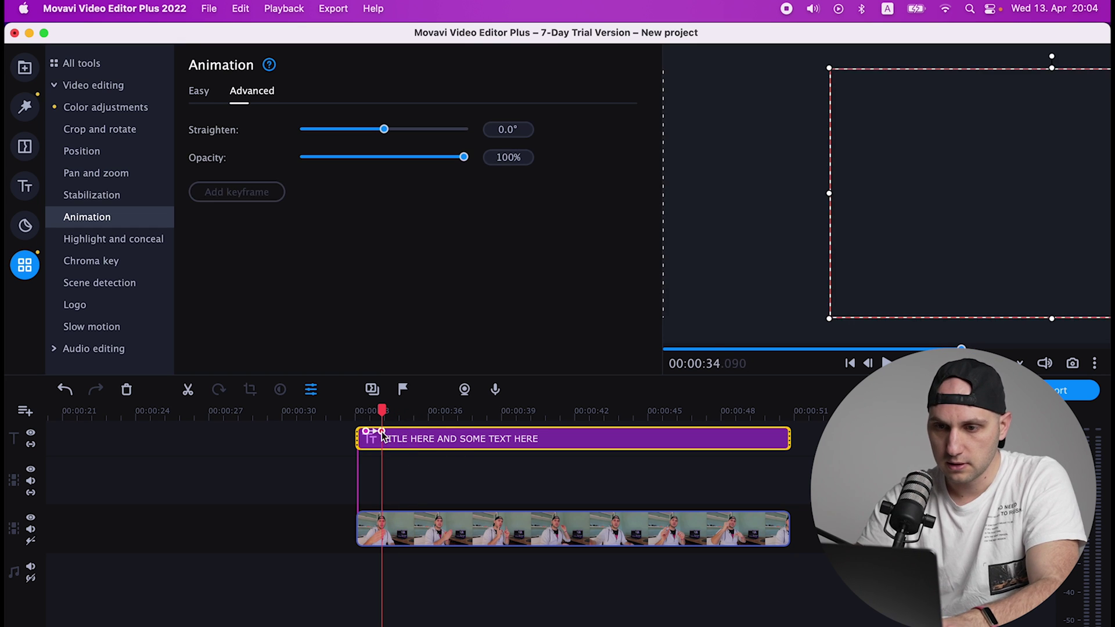
pyautogui.click(366, 435)
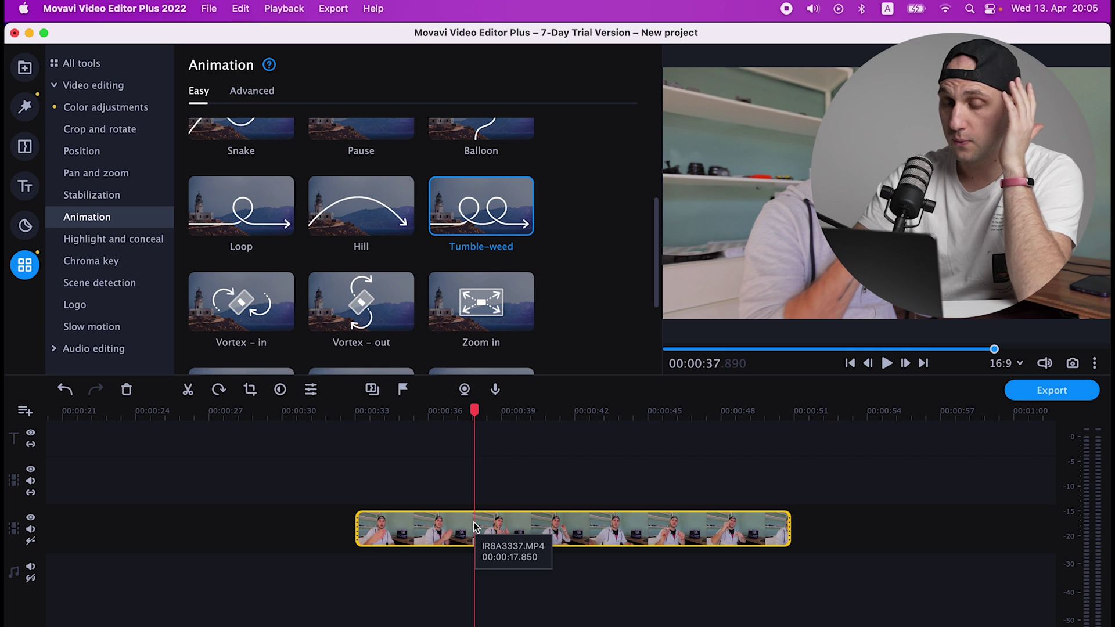
# Use Show in folder on the timeline clip and drag IMG_2807.MOV onto the timeline.
pyautogui.rightClick(505, 524)
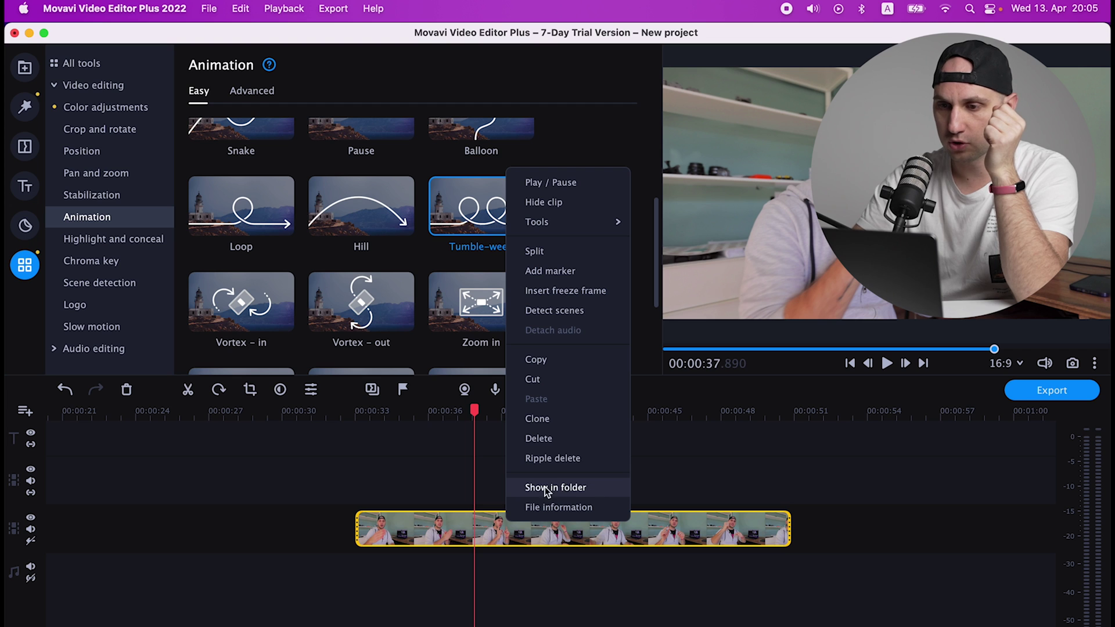
pyautogui.click(593, 487)
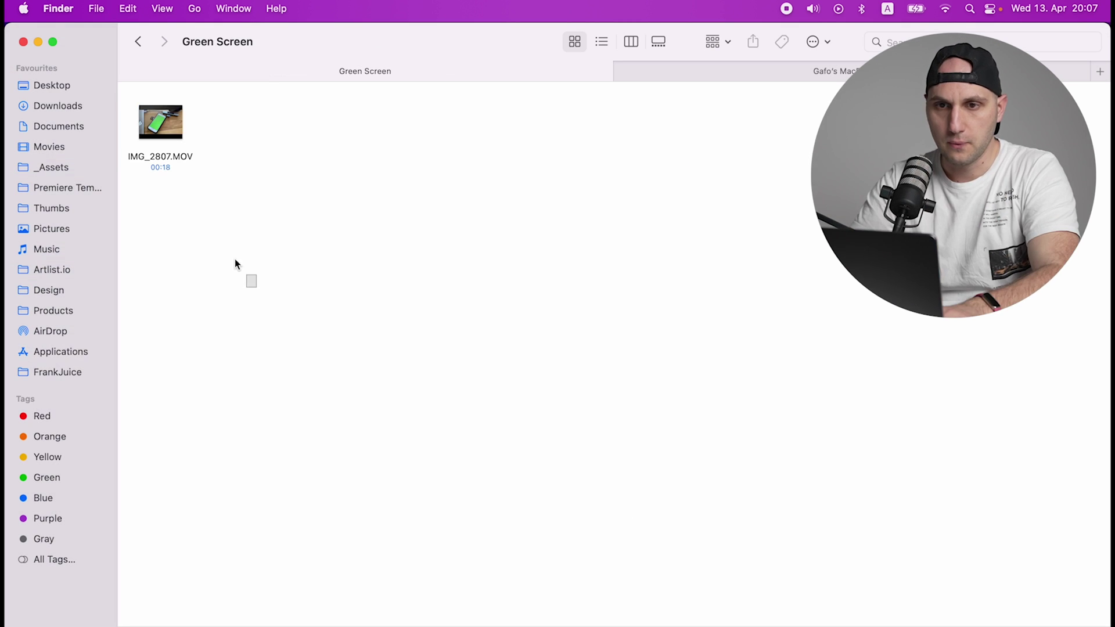
pyautogui.moveTo(160, 124); pyautogui.dragTo(923, 557)
pyautogui.press('super+Tab')
# Find a full green phone-screen frame and key out the green with the Chroma key eyedropper.
pyautogui.hscroll(5, 785, 465)
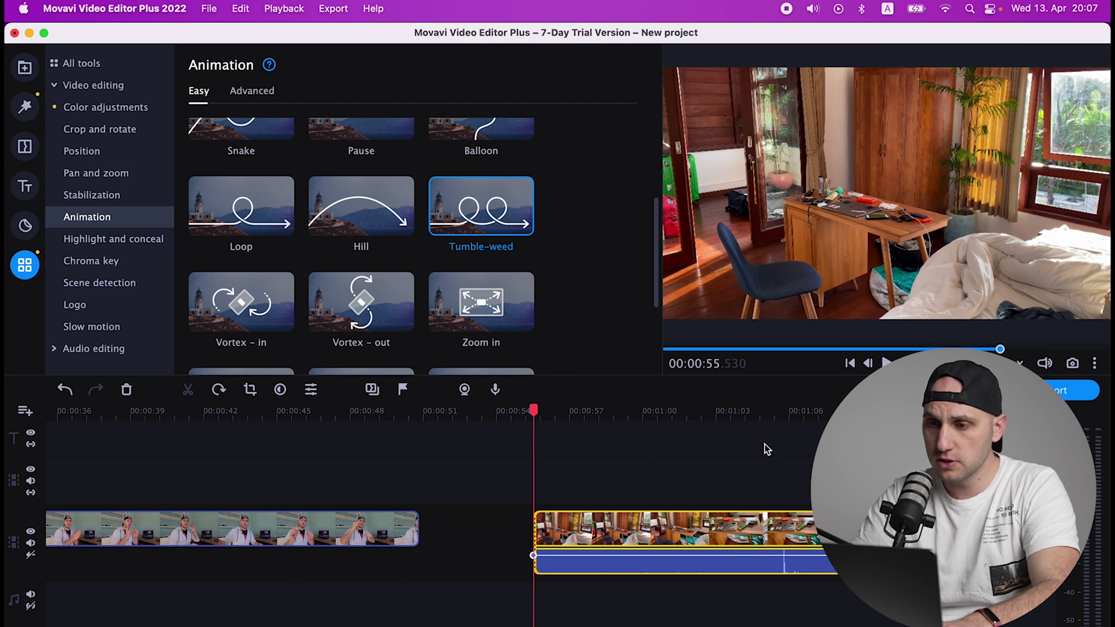
pyautogui.click(719, 408)
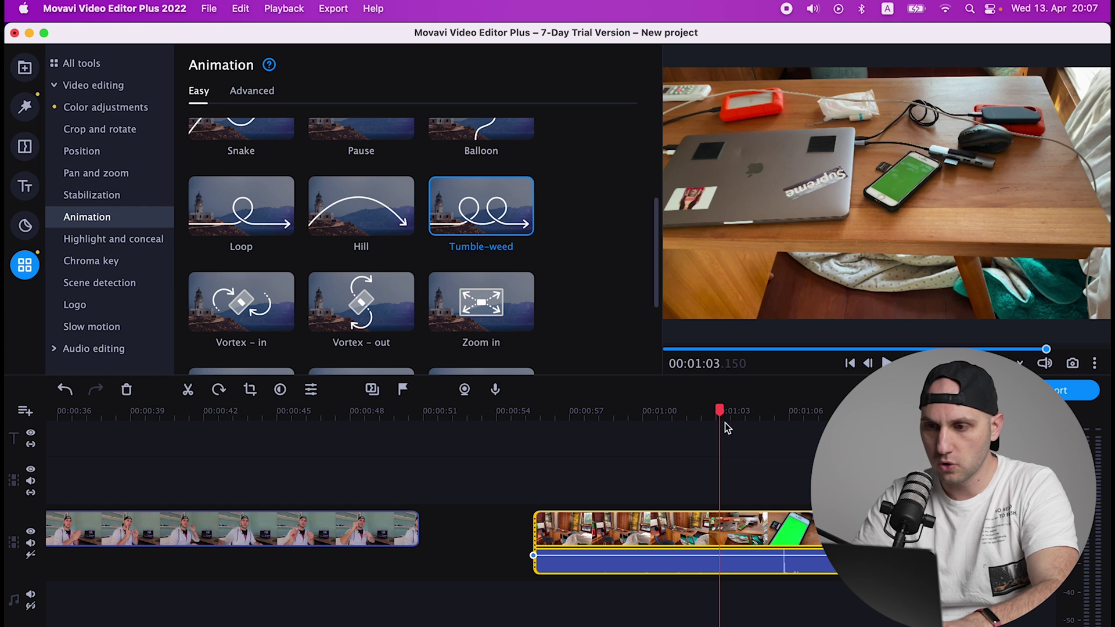
pyautogui.click(723, 408)
pyautogui.moveTo(723, 408); pyautogui.dragTo(786, 416)
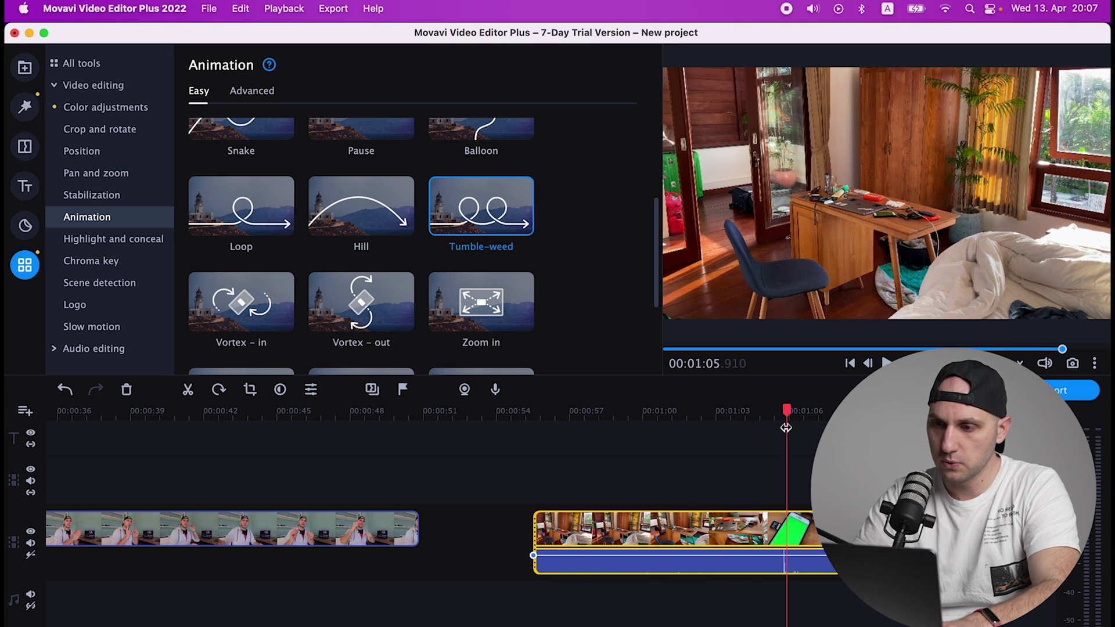
pyautogui.click(803, 538)
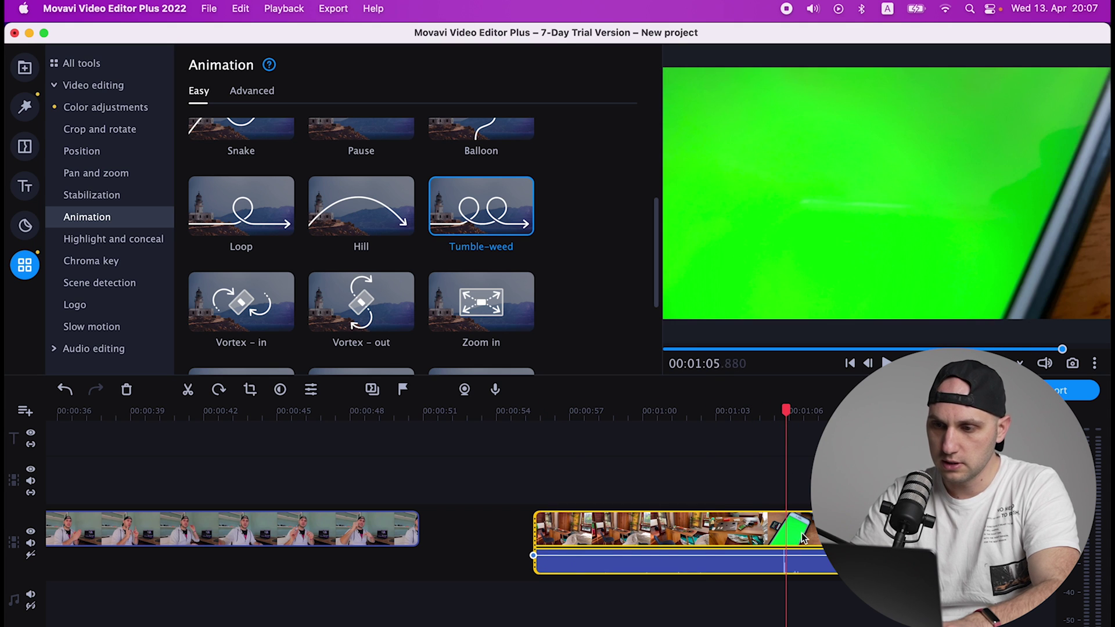
pyautogui.moveTo(802, 410); pyautogui.dragTo(788, 411)
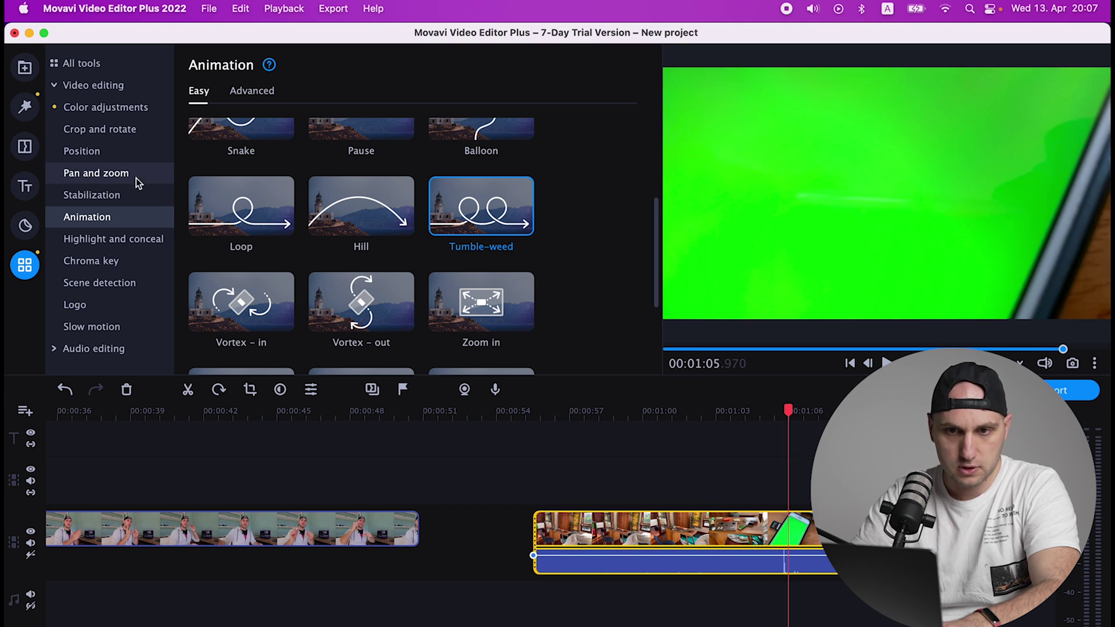
pyautogui.click(87, 261)
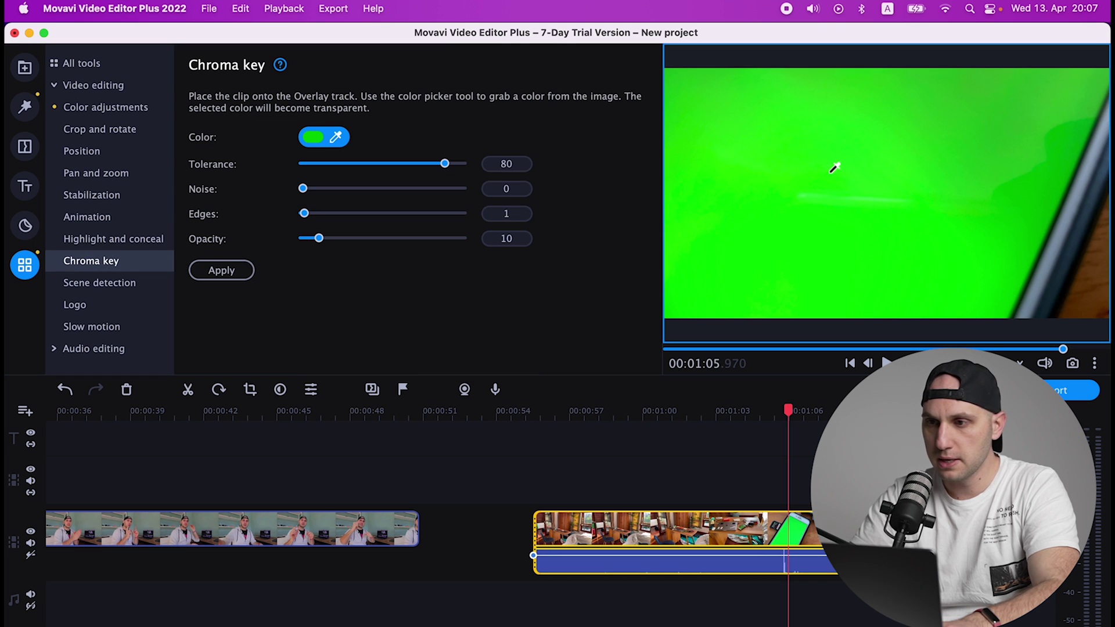
pyautogui.click(830, 172)
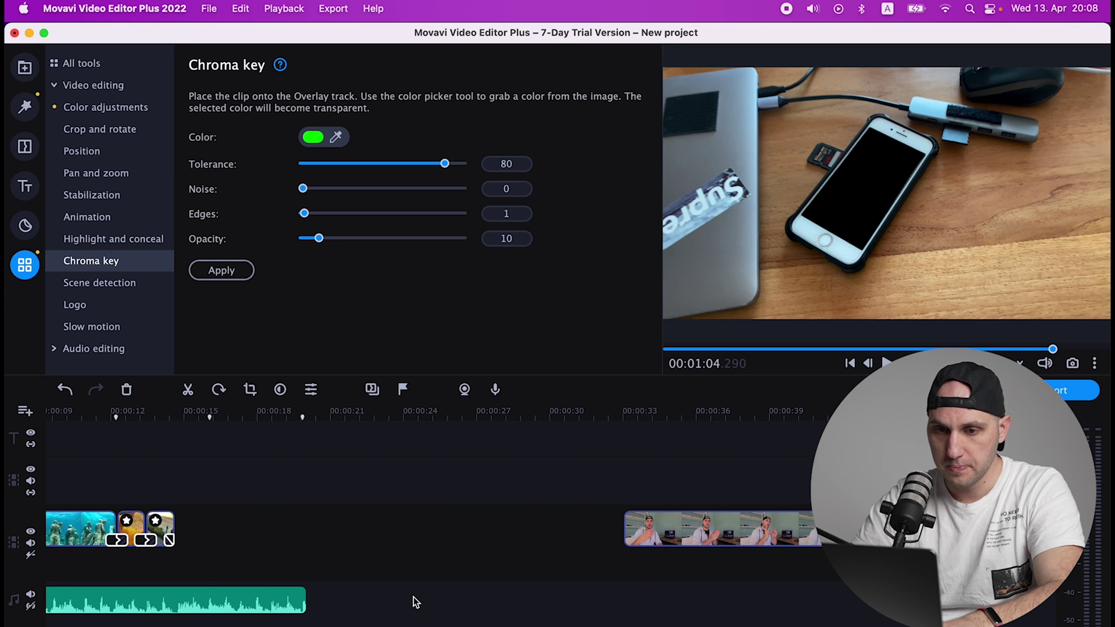
# Move the underwater clip after the green-screen clip, which goes onto the overlay track.
pyautogui.hscroll(-5, 413, 597)
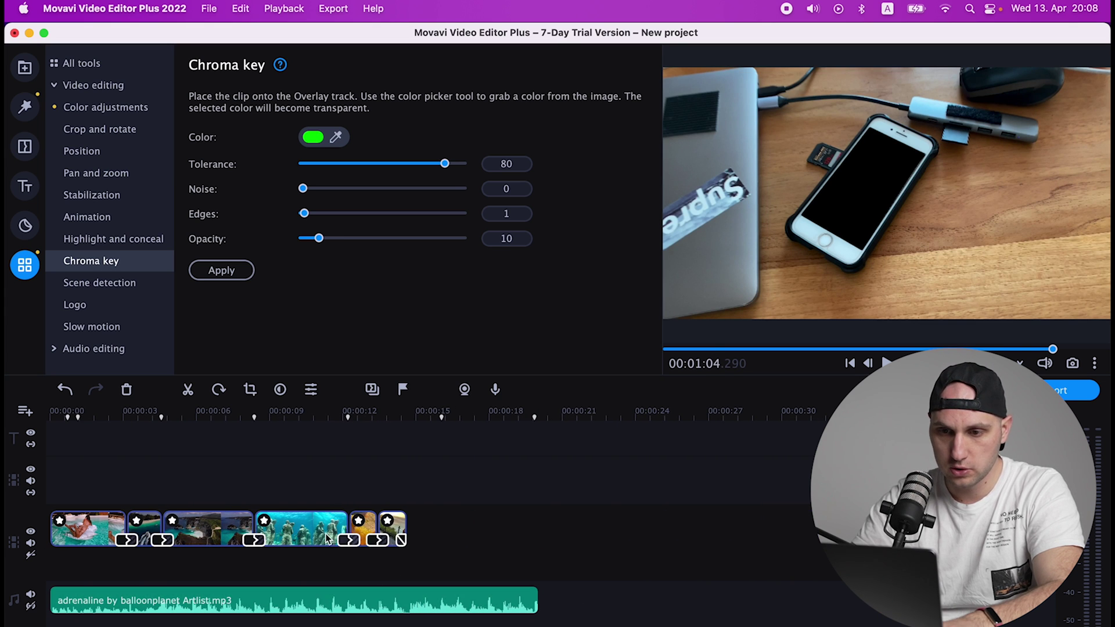
pyautogui.moveTo(307, 532); pyautogui.dragTo(647, 530)
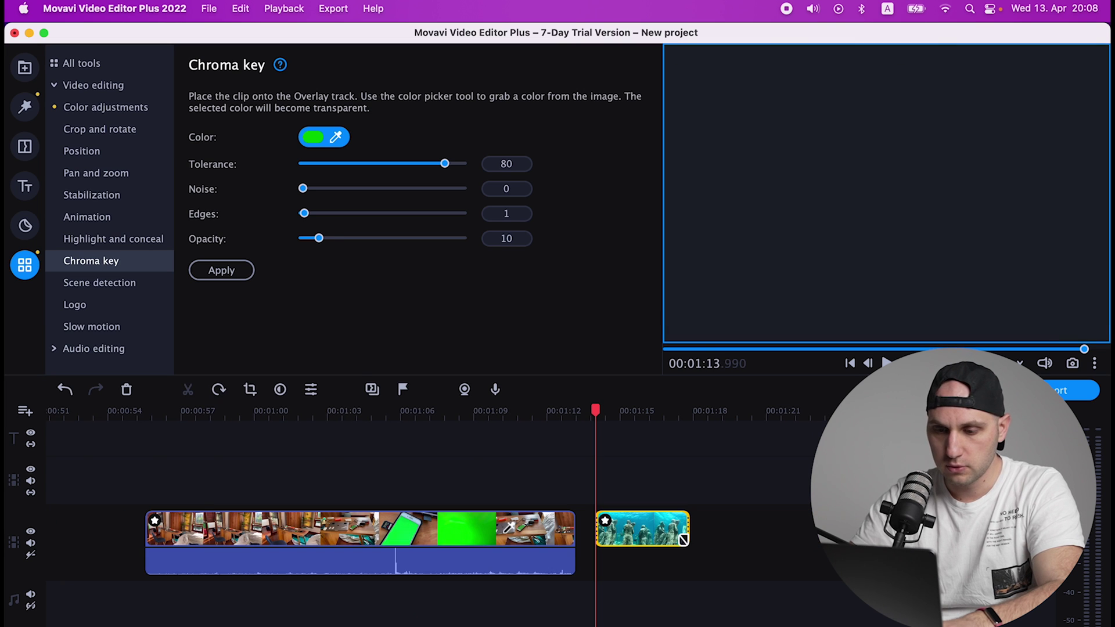
pyautogui.click(492, 562)
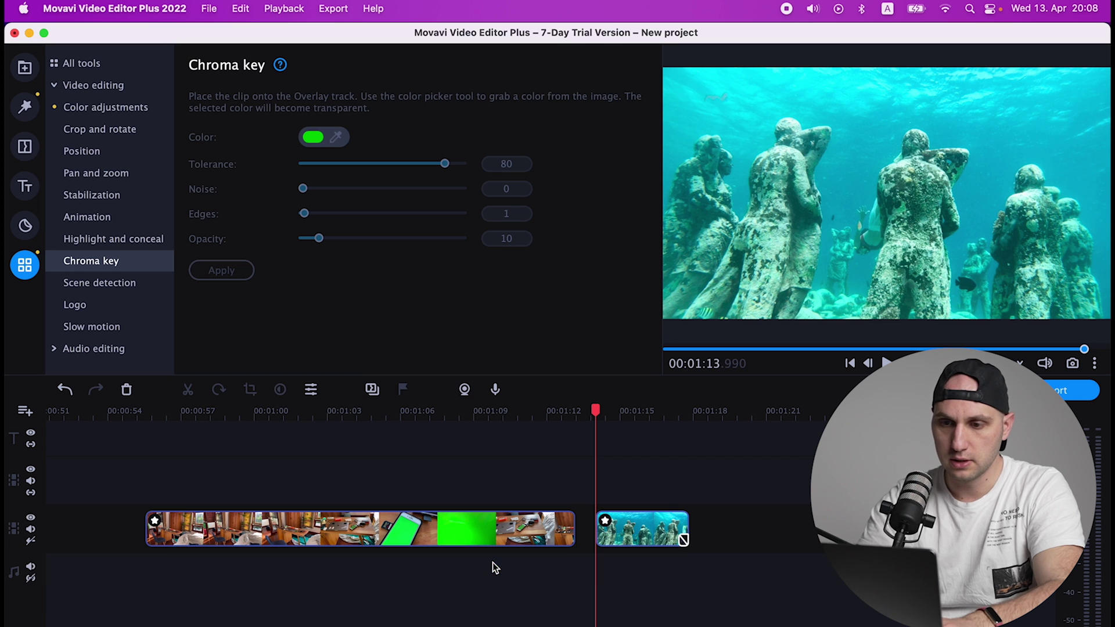
pyautogui.moveTo(493, 528); pyautogui.dragTo(493, 487)
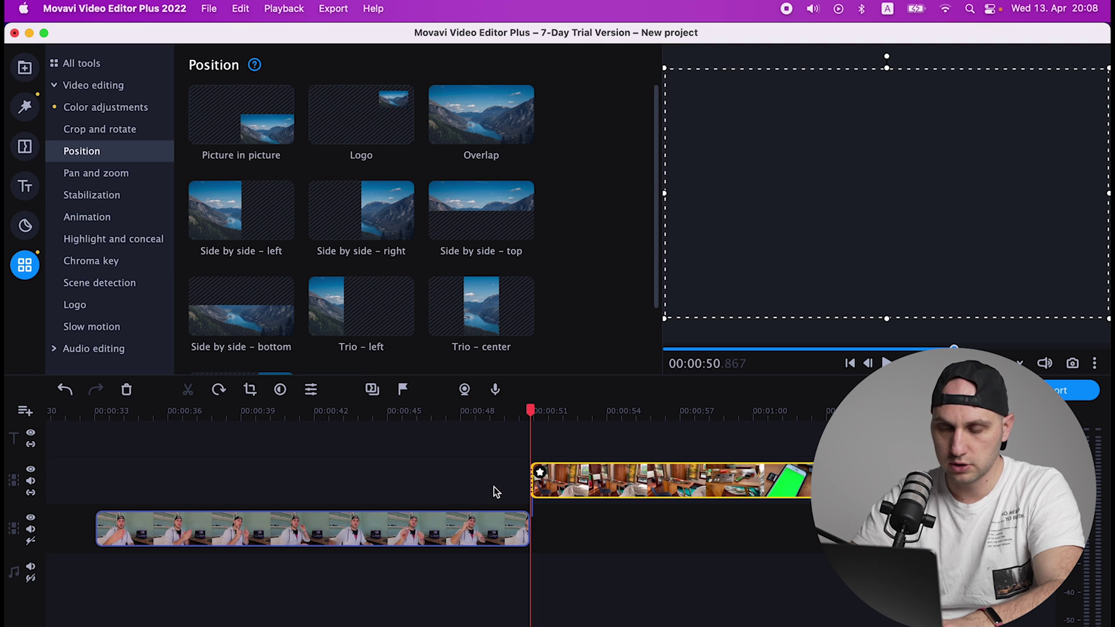
# Slide the underwater clip left to close the gap and play back around 0:57.
pyautogui.click(688, 535)
pyautogui.hscroll(5, 689, 534)
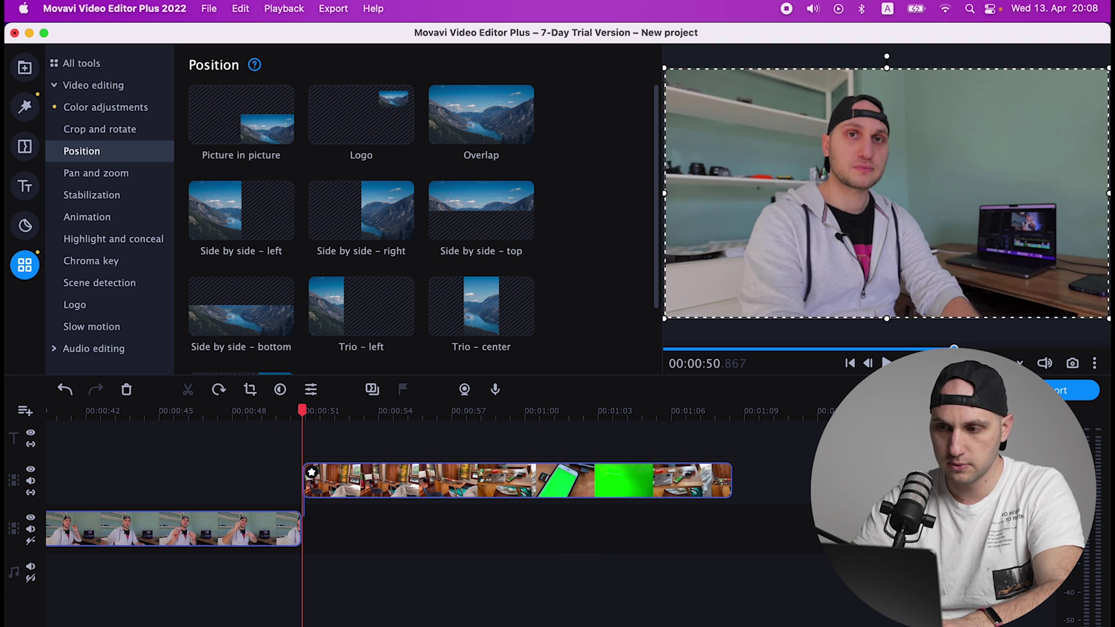
pyautogui.moveTo(643, 534); pyautogui.dragTo(447, 528)
pyautogui.click(533, 412)
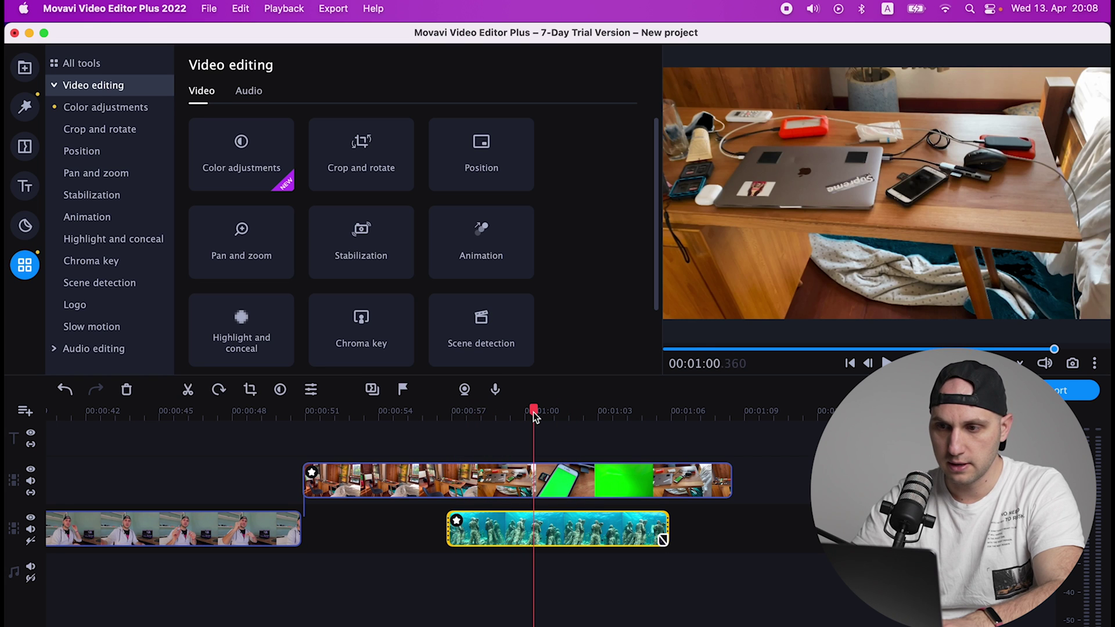
pyautogui.press('space')
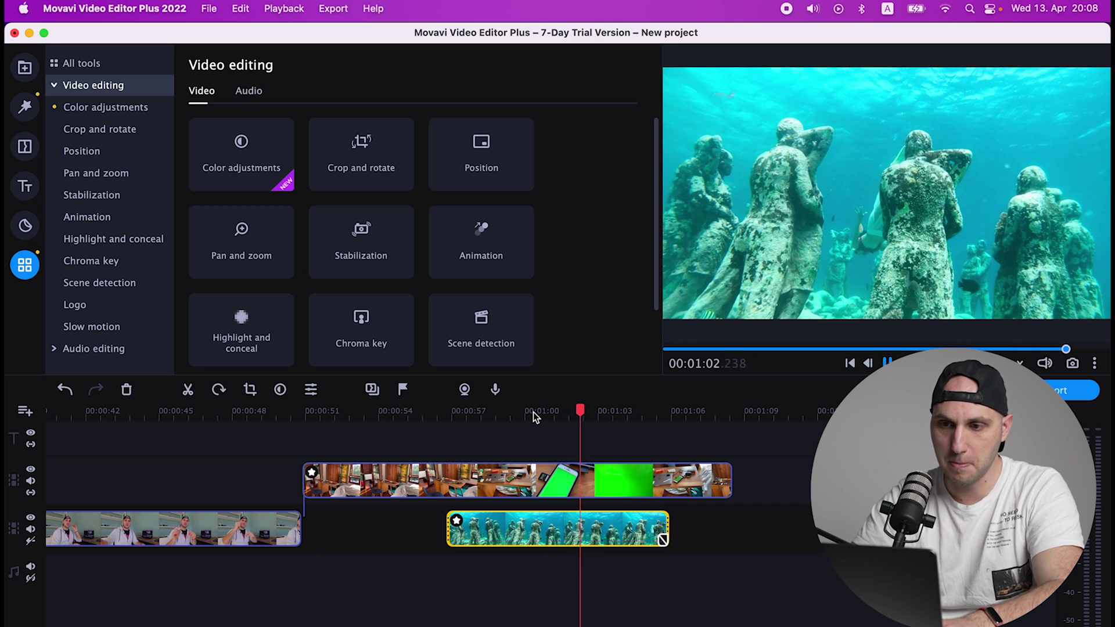
pyautogui.moveTo(532, 413); pyautogui.dragTo(460, 411)
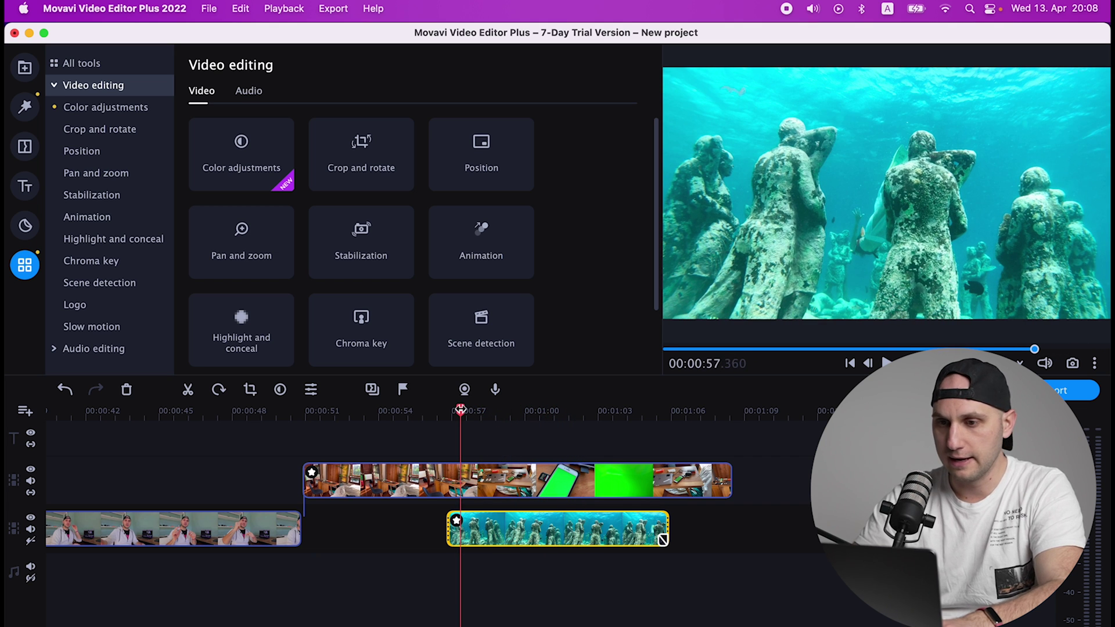
pyautogui.click(421, 412)
pyautogui.press('space')
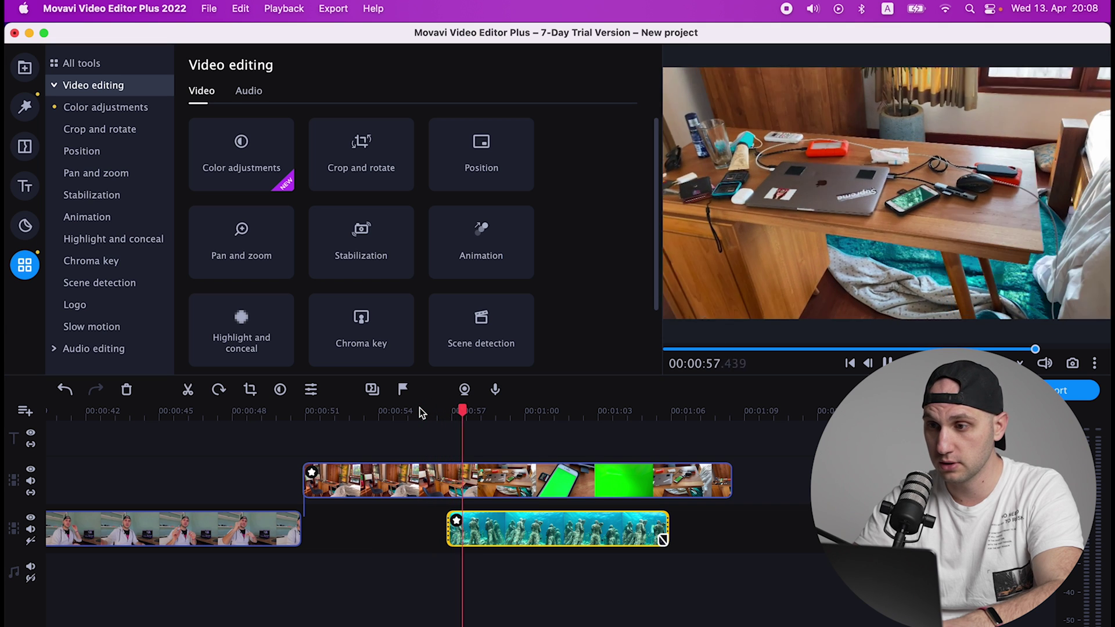
# Extend the underwater clip's start to 00:00:55.740 and scrub to check the cut.
pyautogui.moveTo(465, 414); pyautogui.dragTo(421, 408)
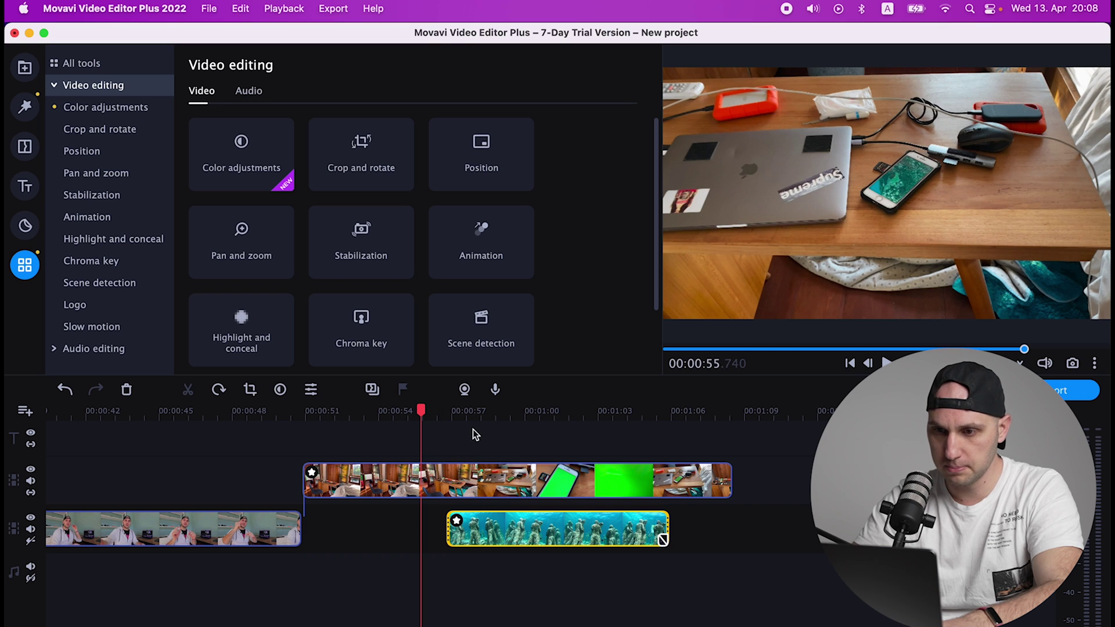
pyautogui.moveTo(448, 530); pyautogui.dragTo(422, 529)
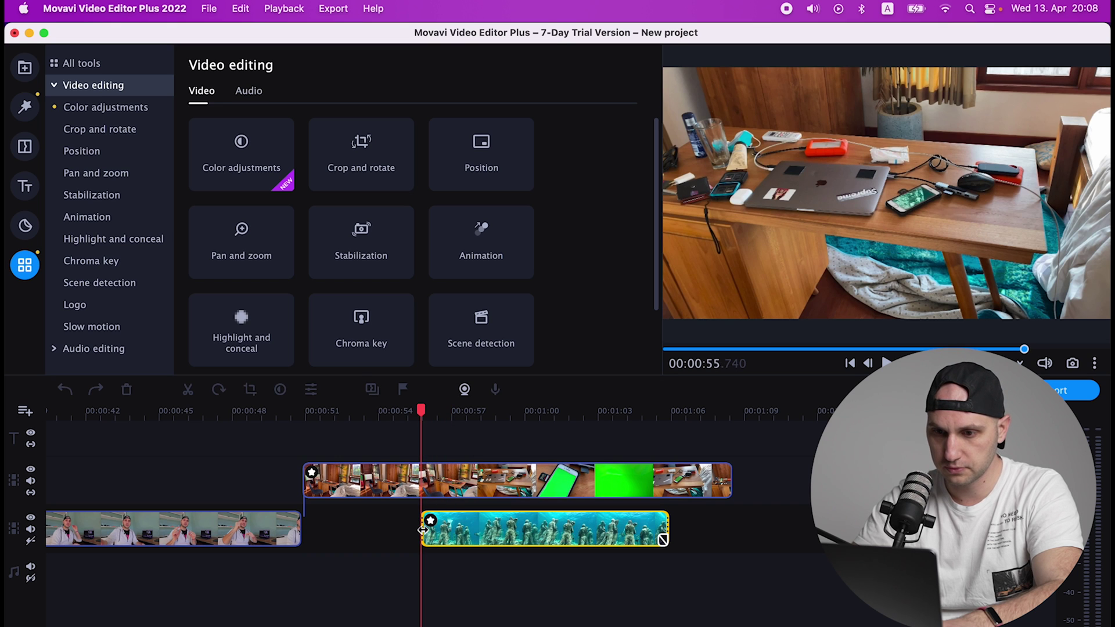
pyautogui.moveTo(423, 410)
pyautogui.mouseDown()
pyautogui.moveTo(455, 409)
pyautogui.moveTo(443, 409)
pyautogui.mouseUp()
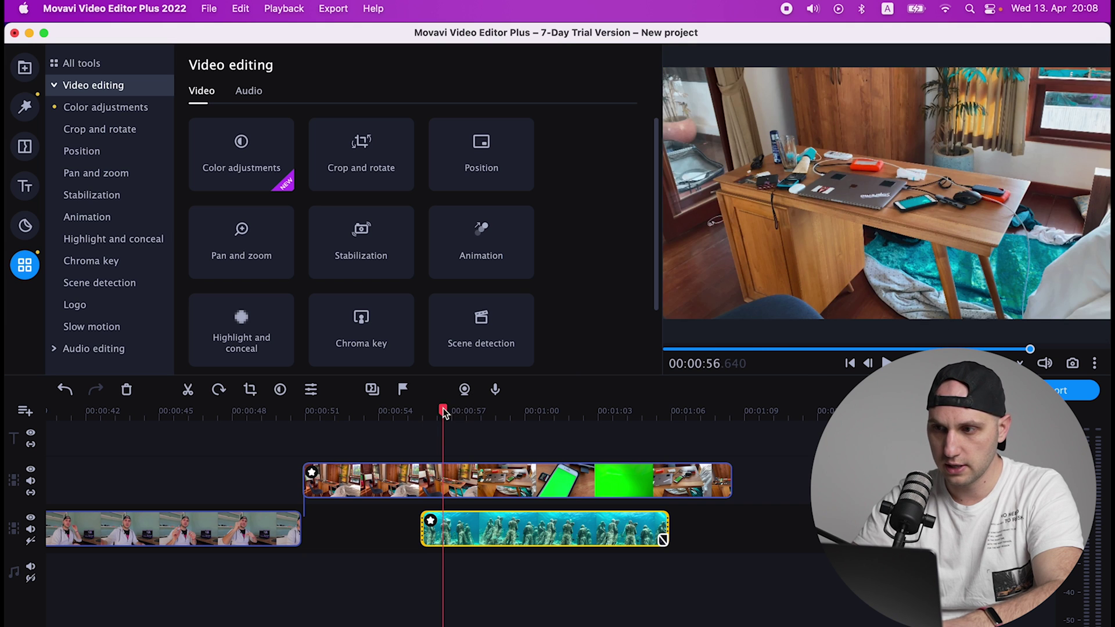
pyautogui.moveTo(444, 412)
pyautogui.mouseDown()
pyautogui.moveTo(452, 409)
pyautogui.moveTo(442, 409)
pyautogui.mouseUp()
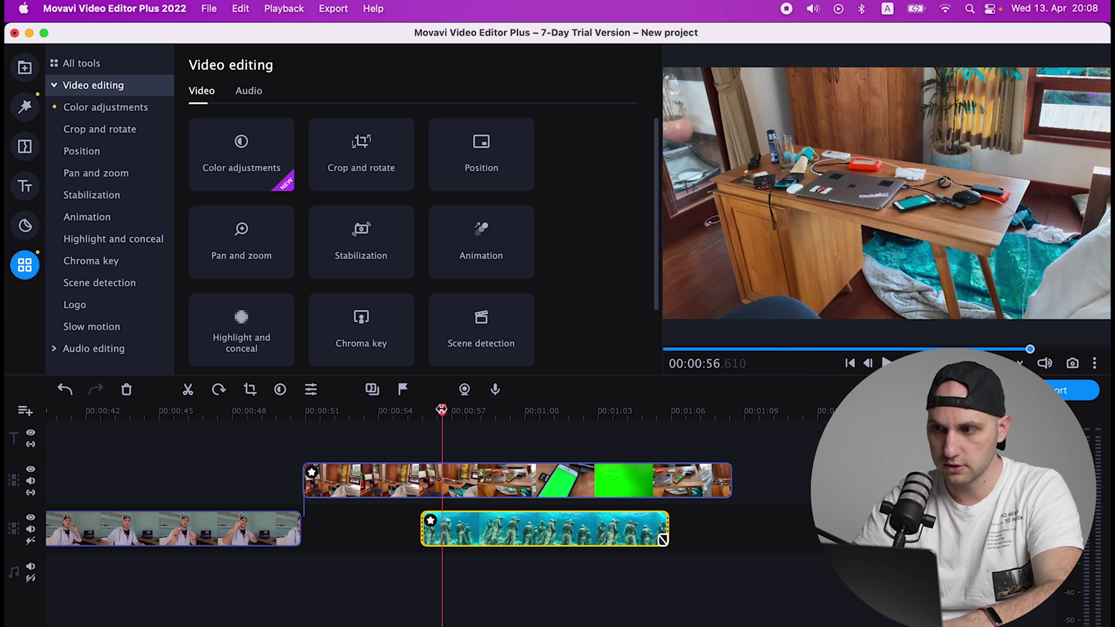
pyautogui.click(503, 493)
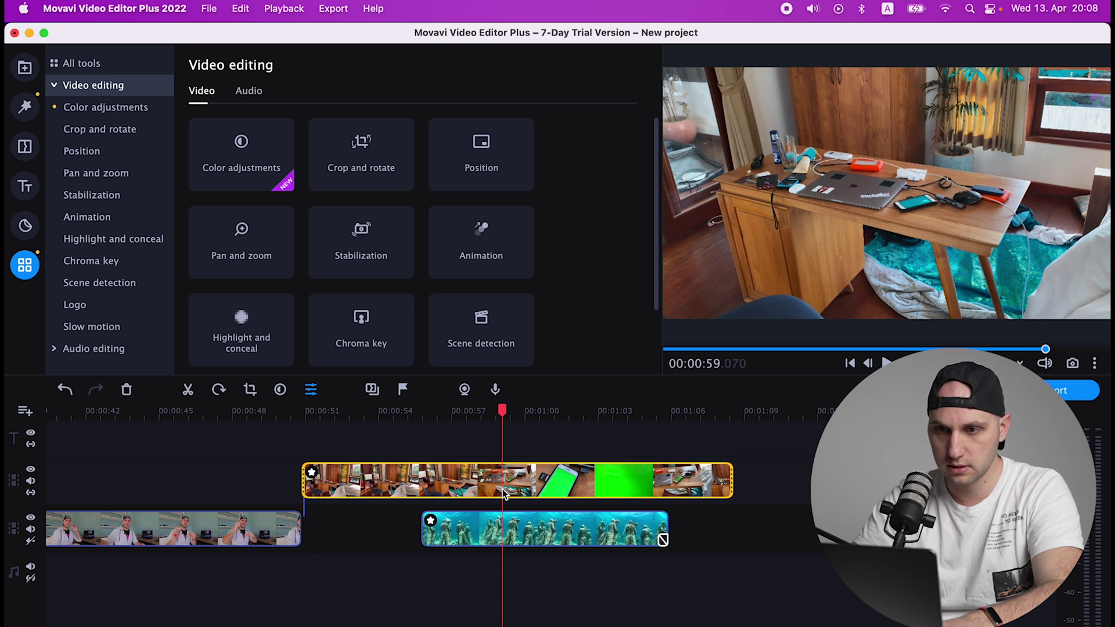
# Lower the phone clip's Chroma key tolerance to 59 and preview the transition.
pyautogui.doubleClick(452, 478)
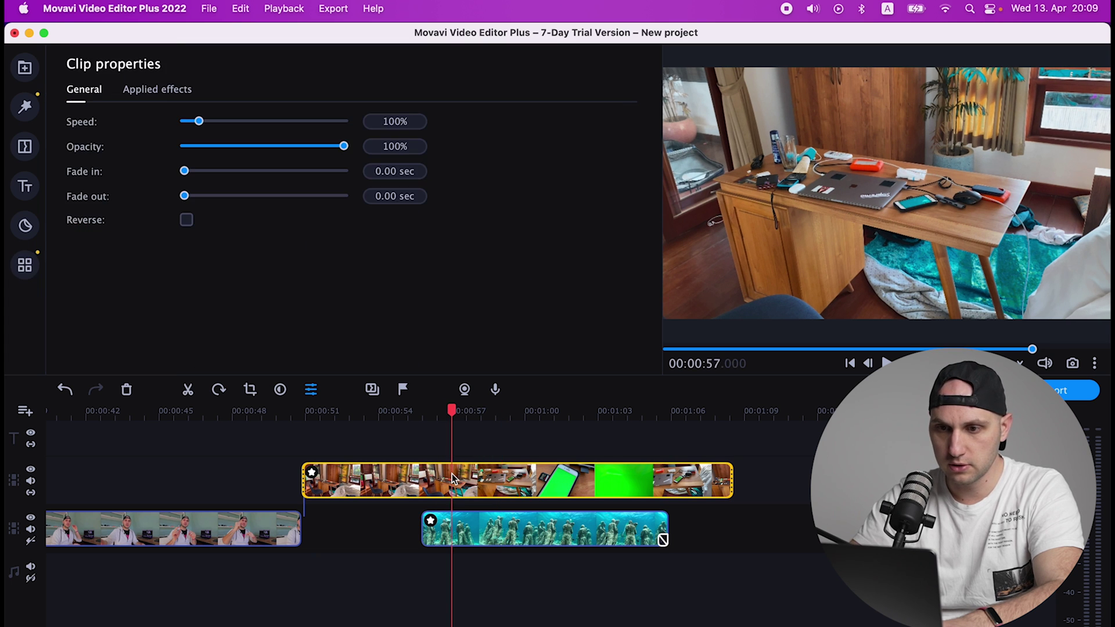
pyautogui.click(179, 93)
pyautogui.click(197, 124)
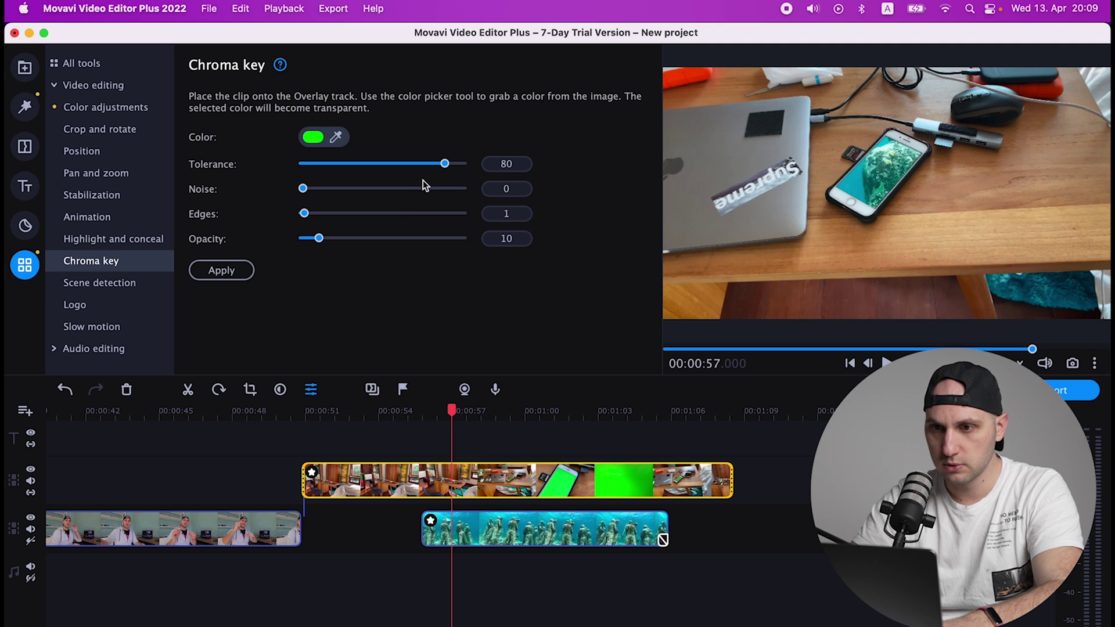
pyautogui.moveTo(435, 164); pyautogui.dragTo(407, 165)
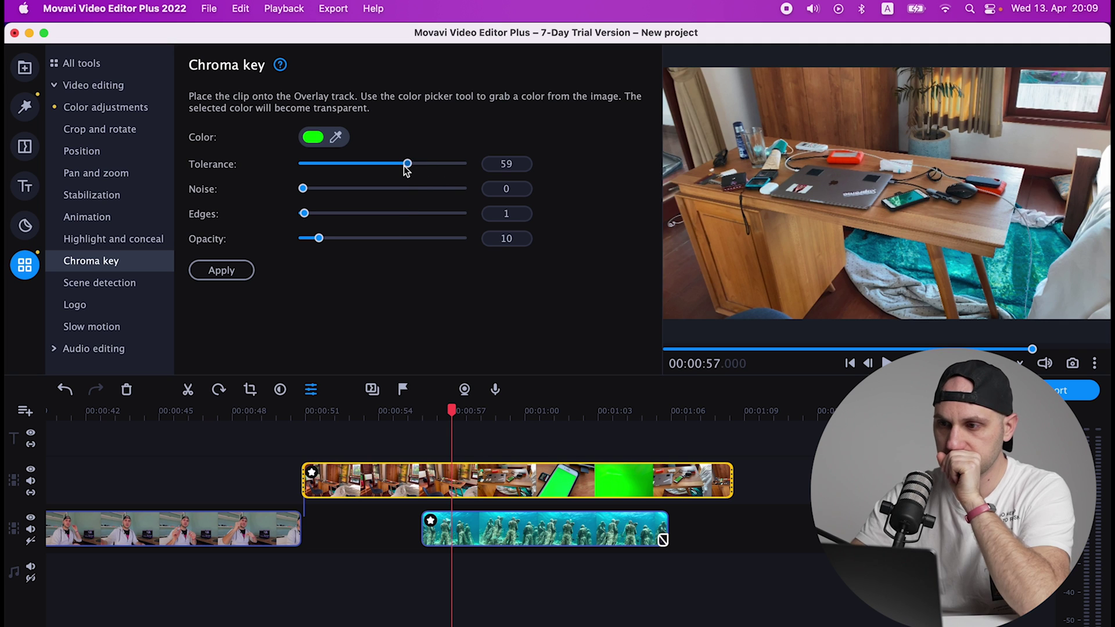
pyautogui.click(454, 412)
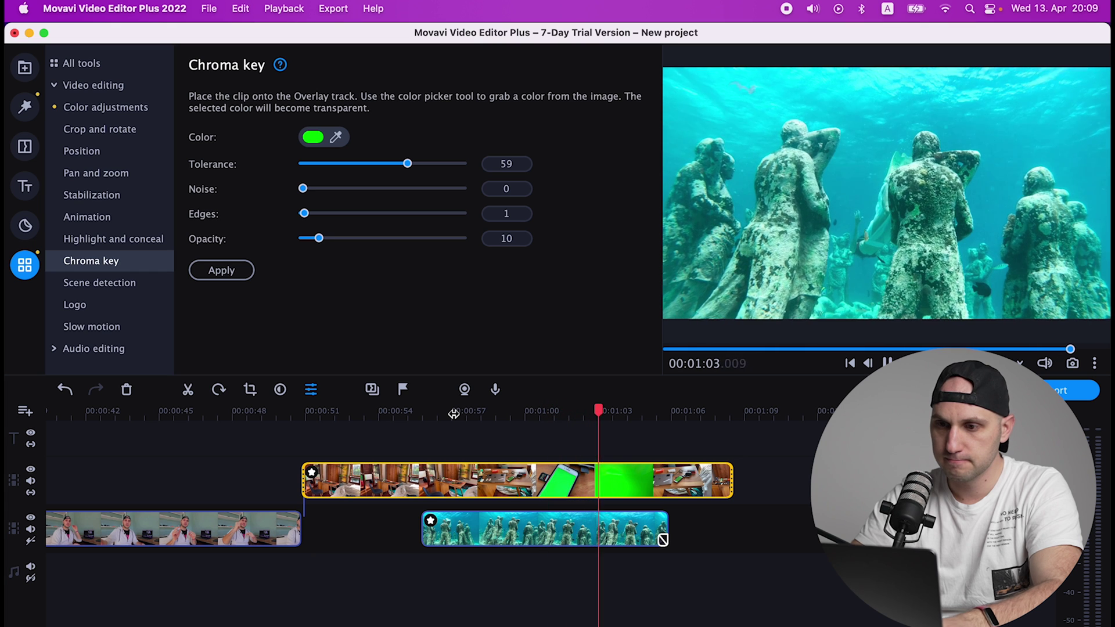
pyautogui.press('space')
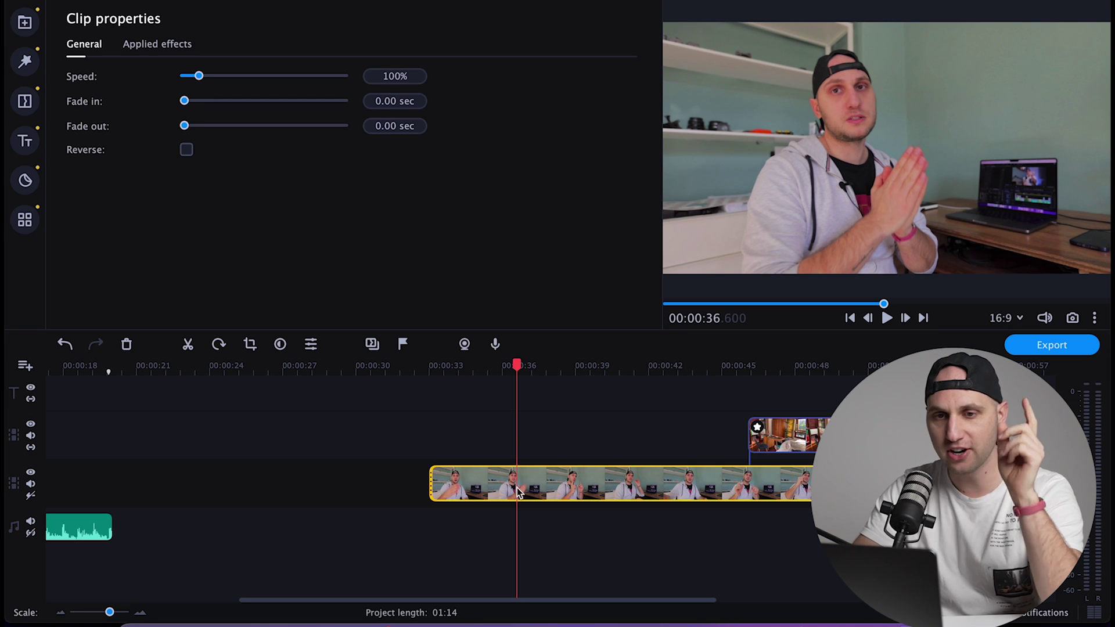
# Place the My channel Subscribe sticker at 00:00:39 and Like at 00:00:45, previewing playback.
pyautogui.click(27, 184)
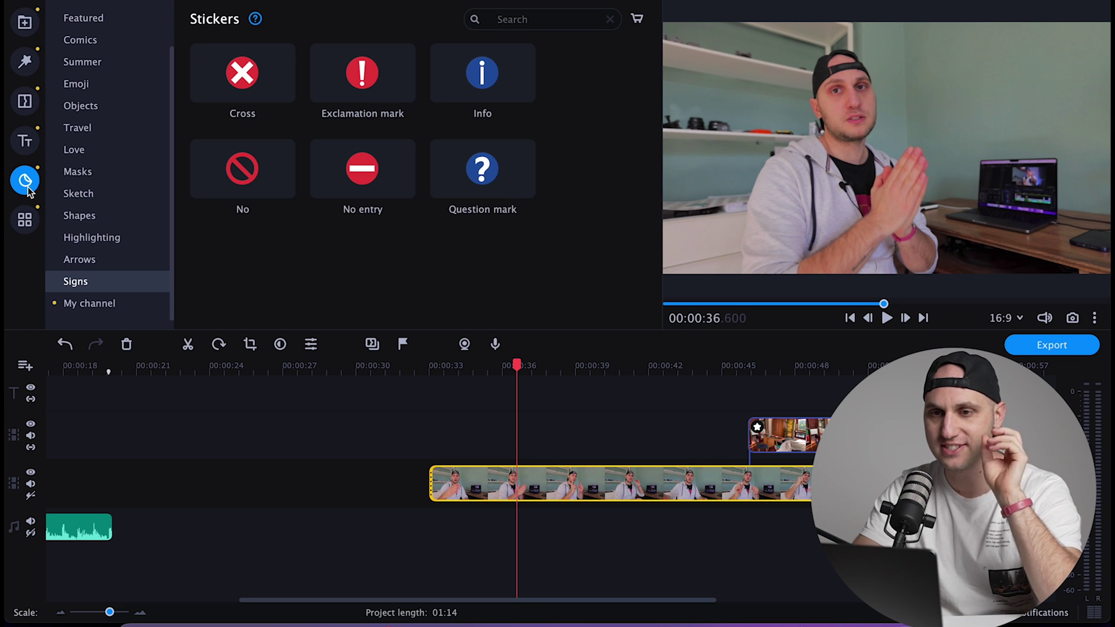
pyautogui.click(93, 304)
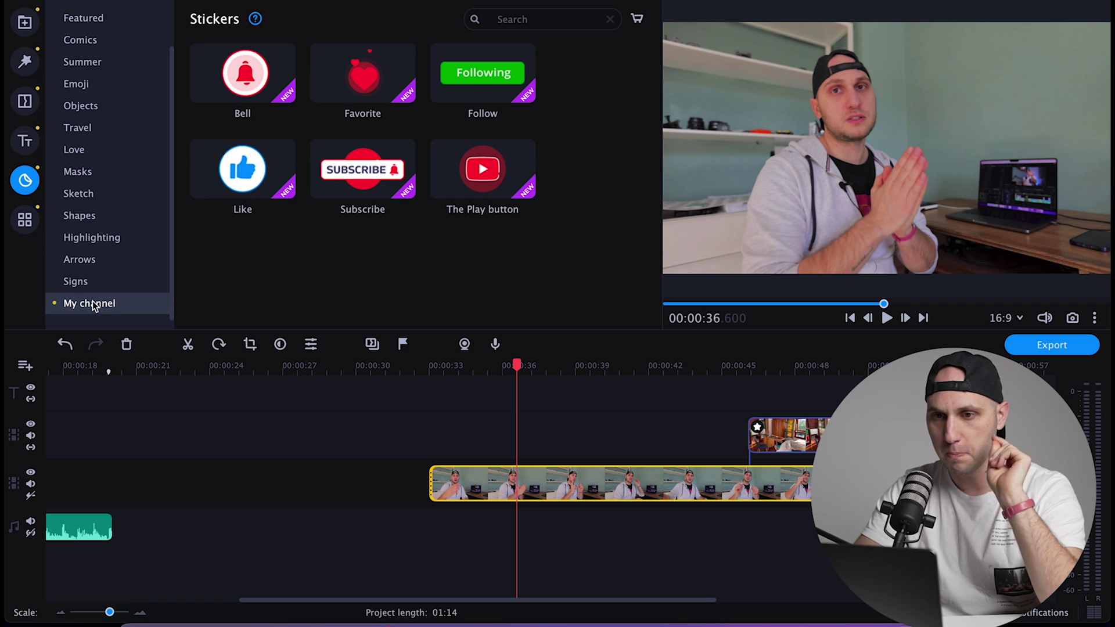
pyautogui.moveTo(362, 169); pyautogui.dragTo(652, 452)
pyautogui.press('space')
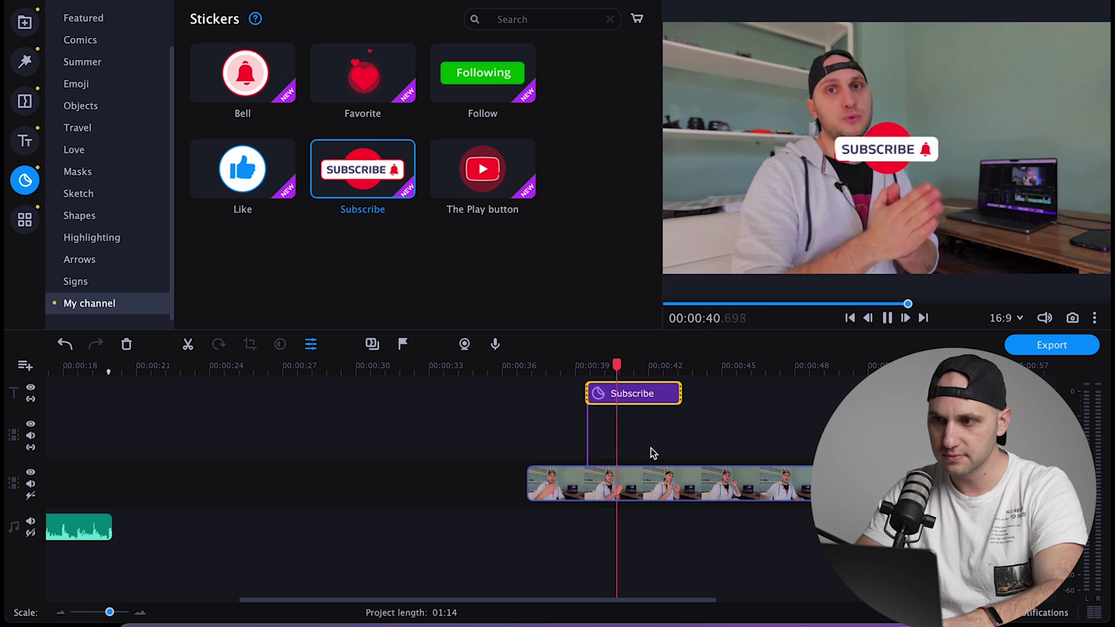
pyautogui.press('space')
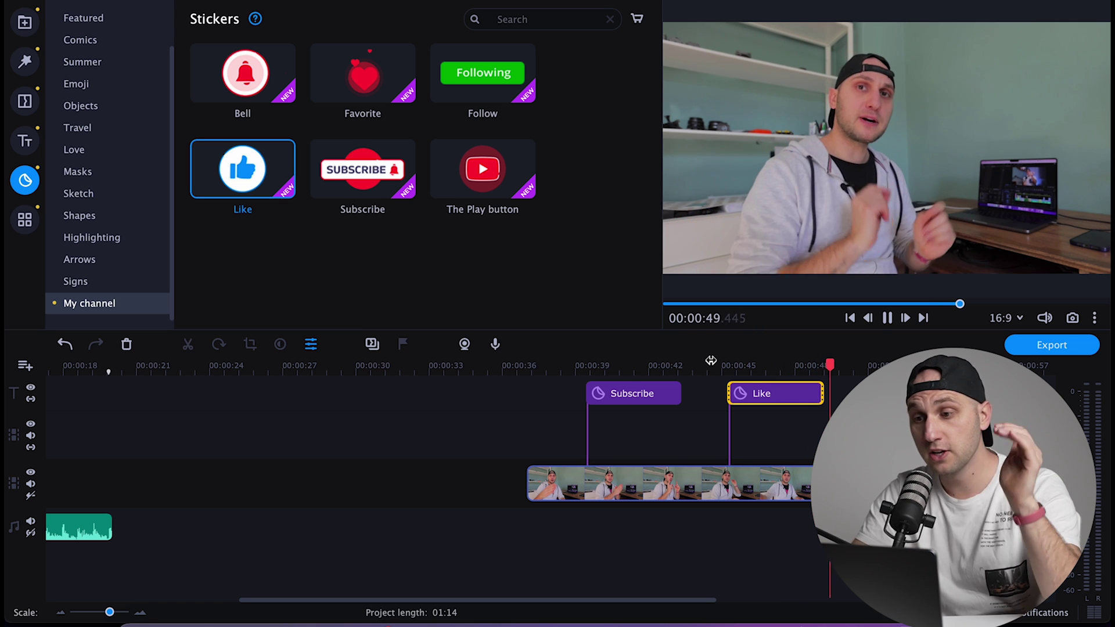
pyautogui.press('space')
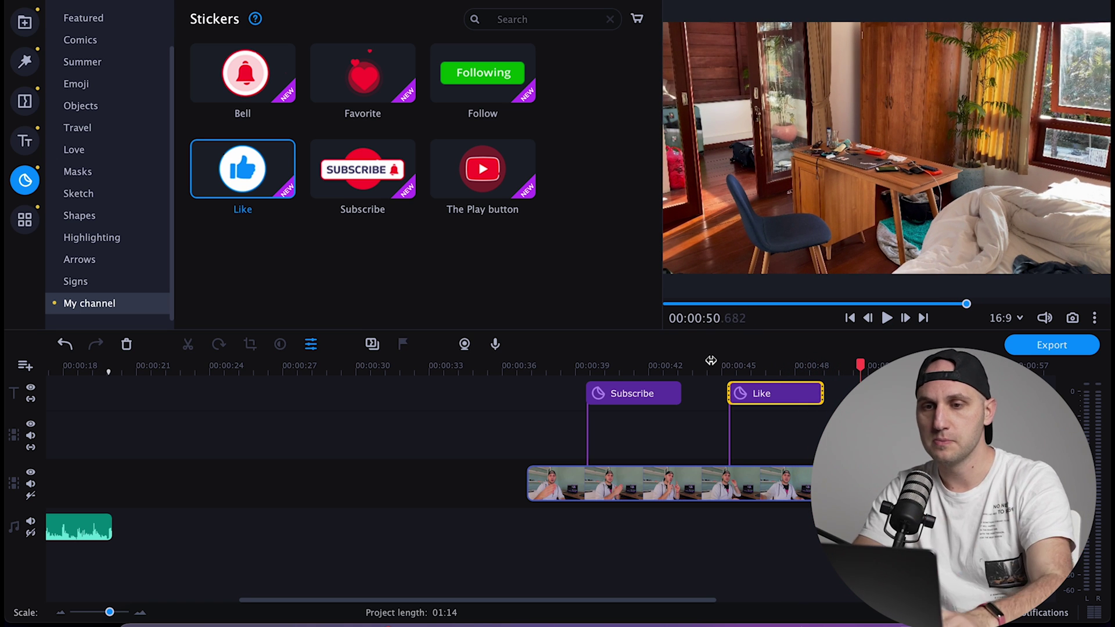
pyautogui.click(524, 508)
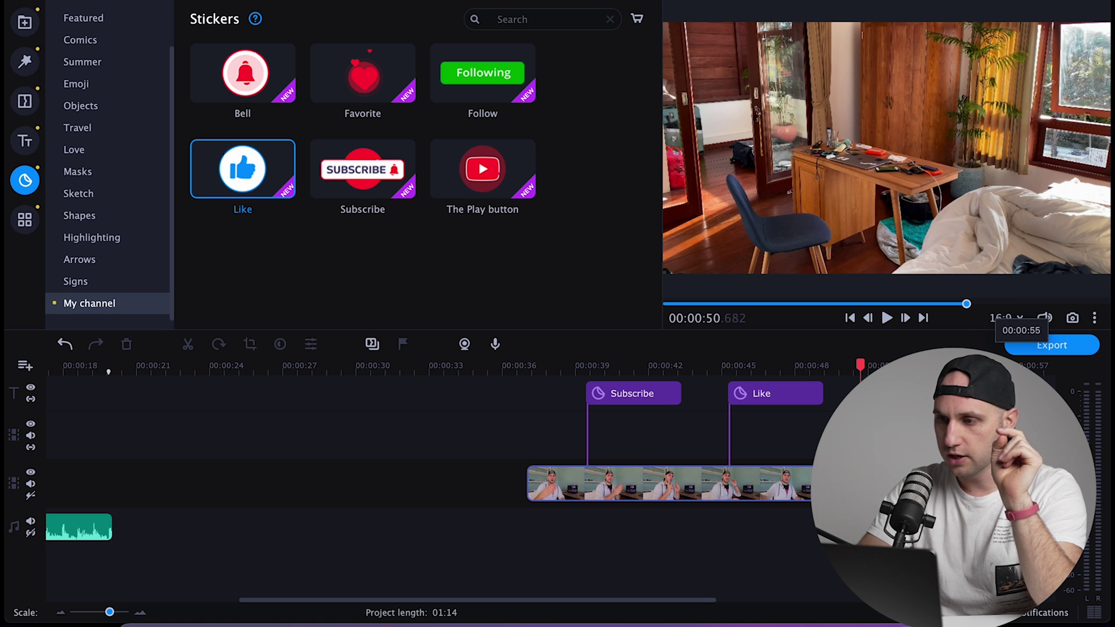
# Save as an MP4 titled 'File name' at 3840x2160 (16:9), High quality, H.264.
pyautogui.click(1052, 346)
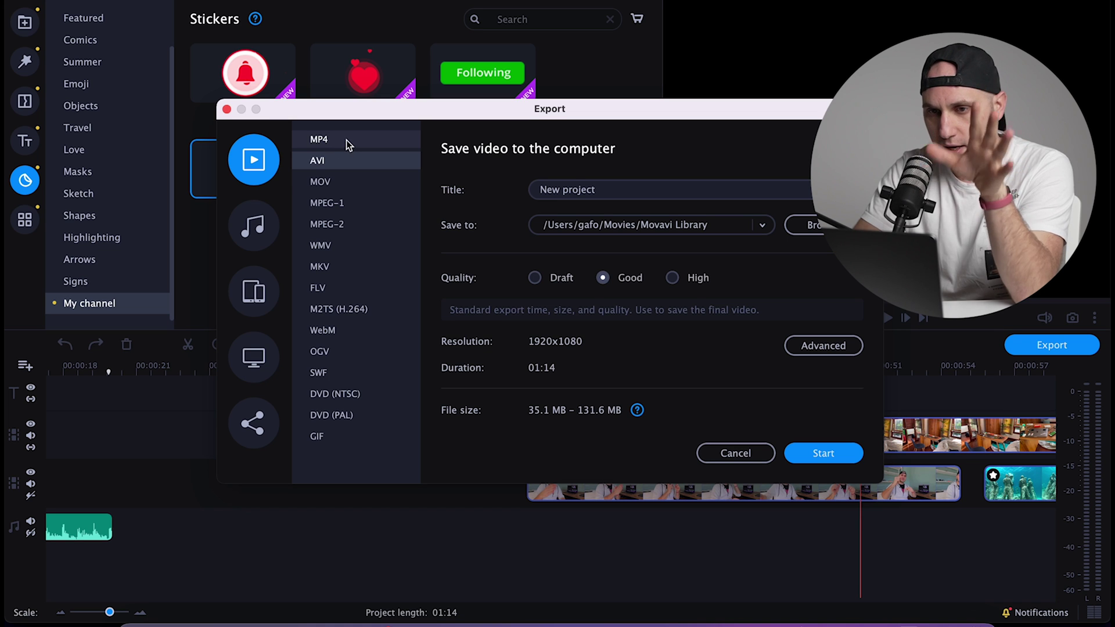
pyautogui.click(346, 140)
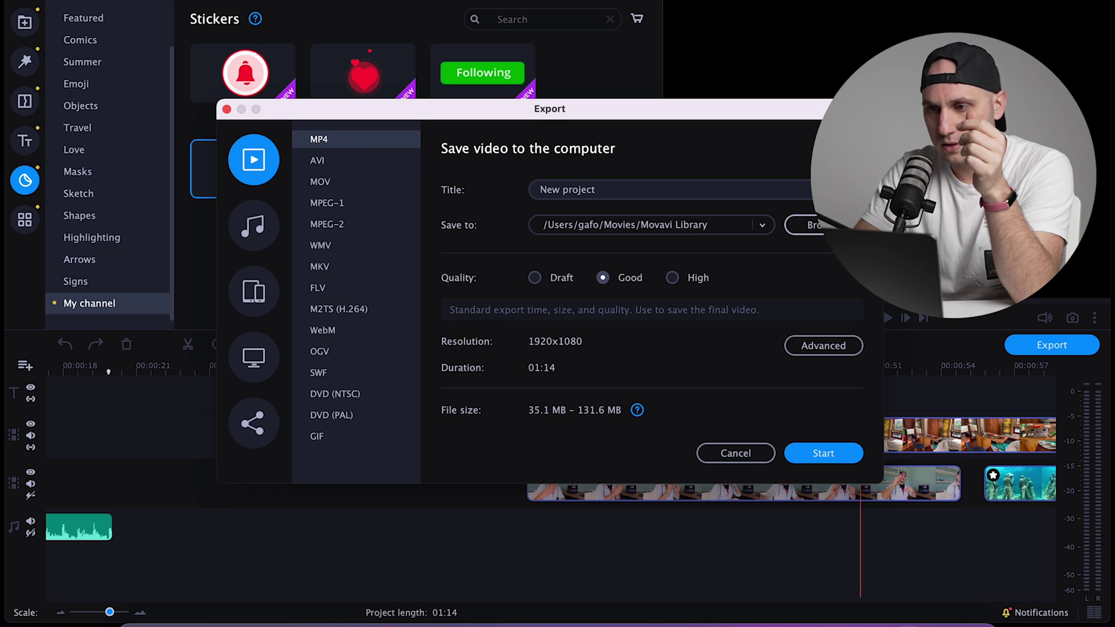
pyautogui.click(823, 346)
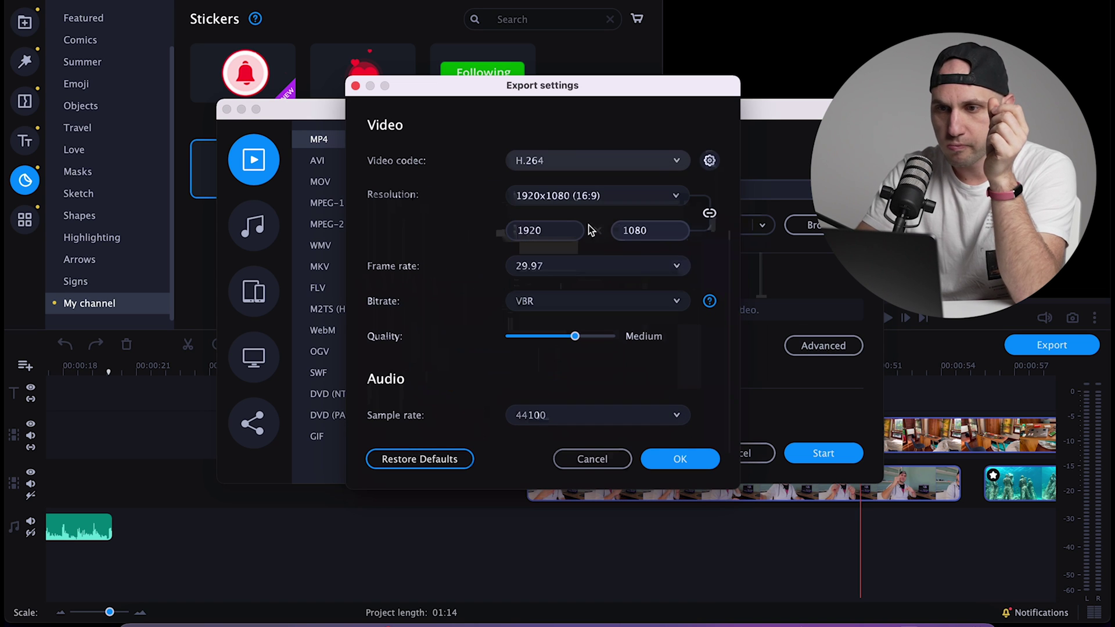
pyautogui.click(621, 265)
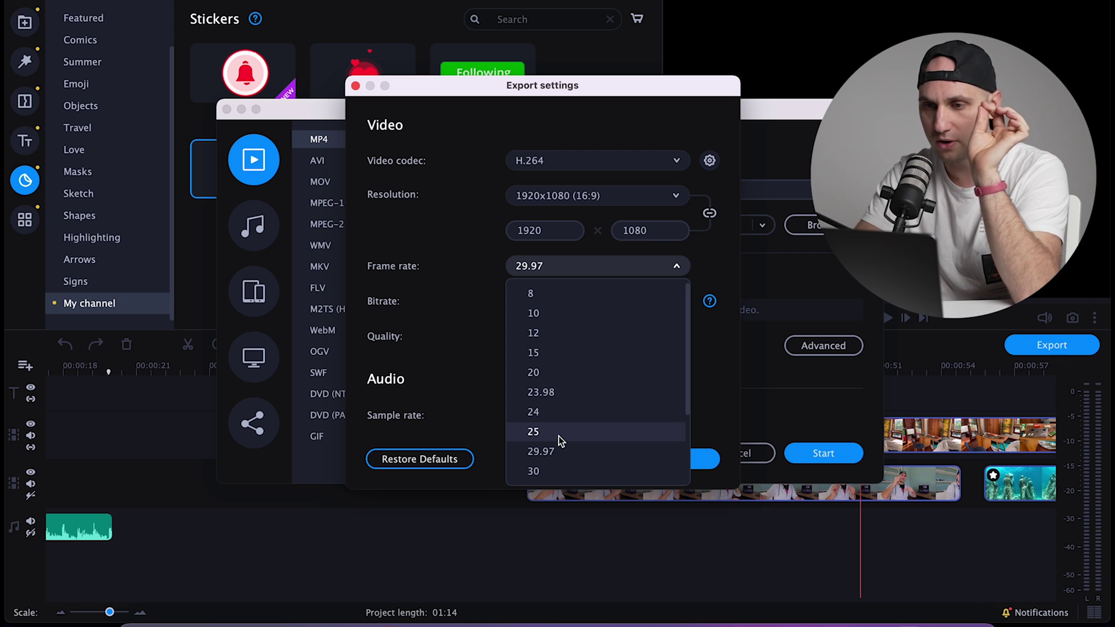
pyautogui.click(670, 199)
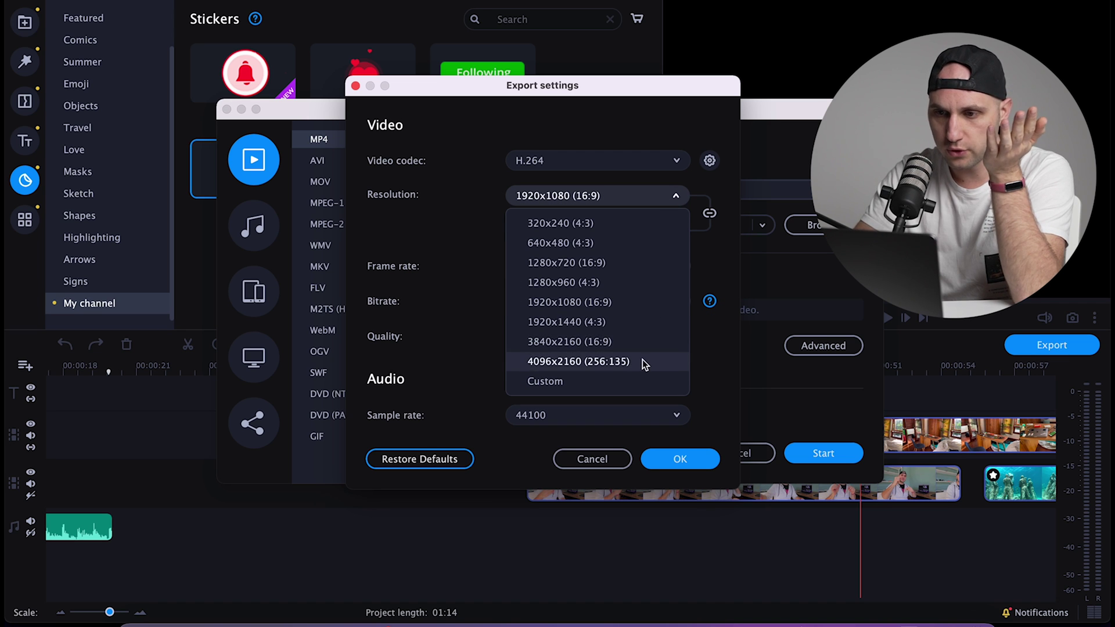
pyautogui.click(649, 341)
pyautogui.moveTo(576, 337)
pyautogui.mouseDown()
pyautogui.moveTo(509, 337)
pyautogui.moveTo(591, 343)
pyautogui.mouseUp()
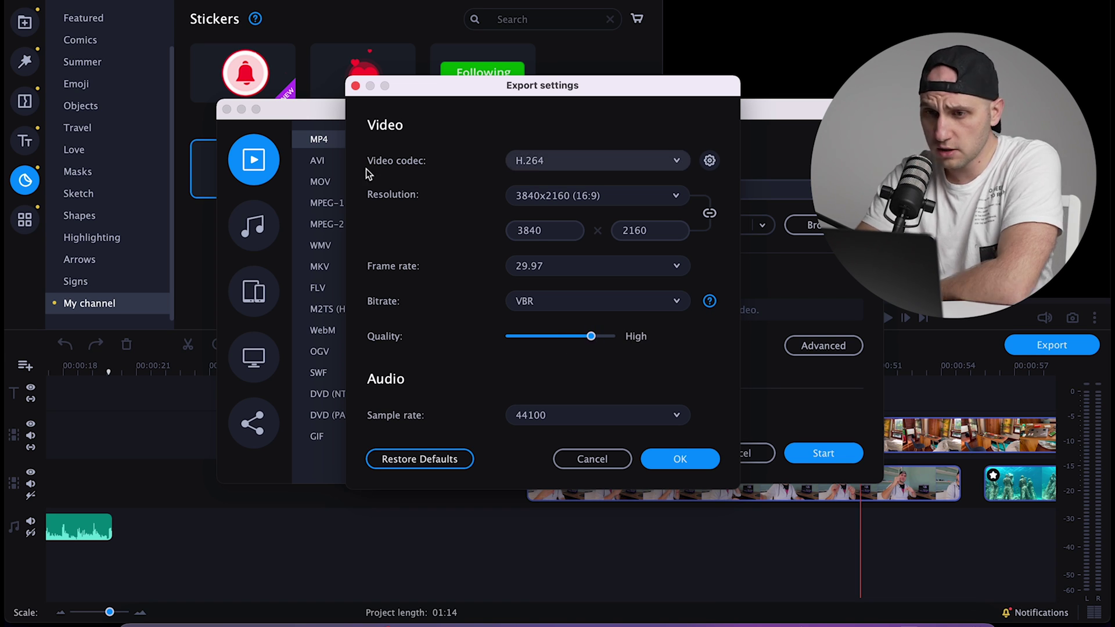
pyautogui.click(610, 162)
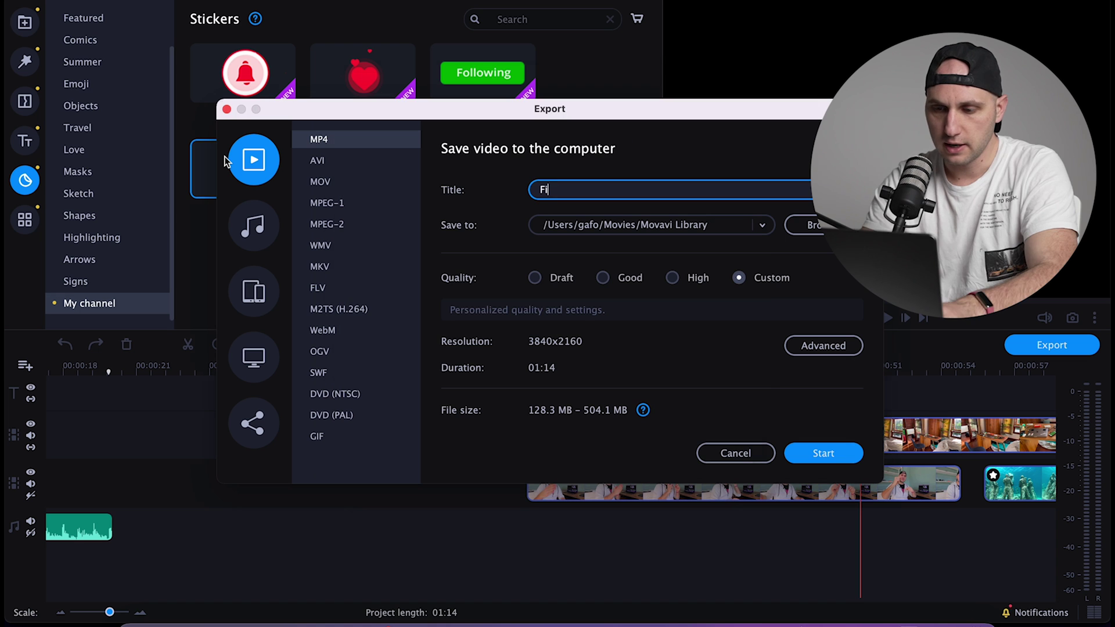
pyautogui.write('File name')
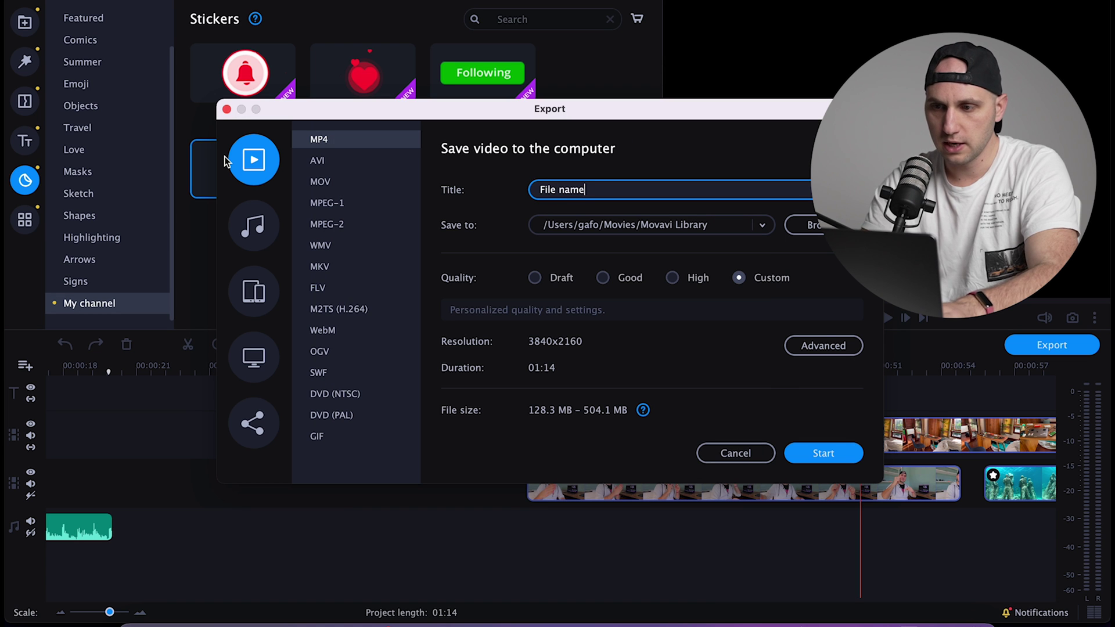
pyautogui.click(837, 453)
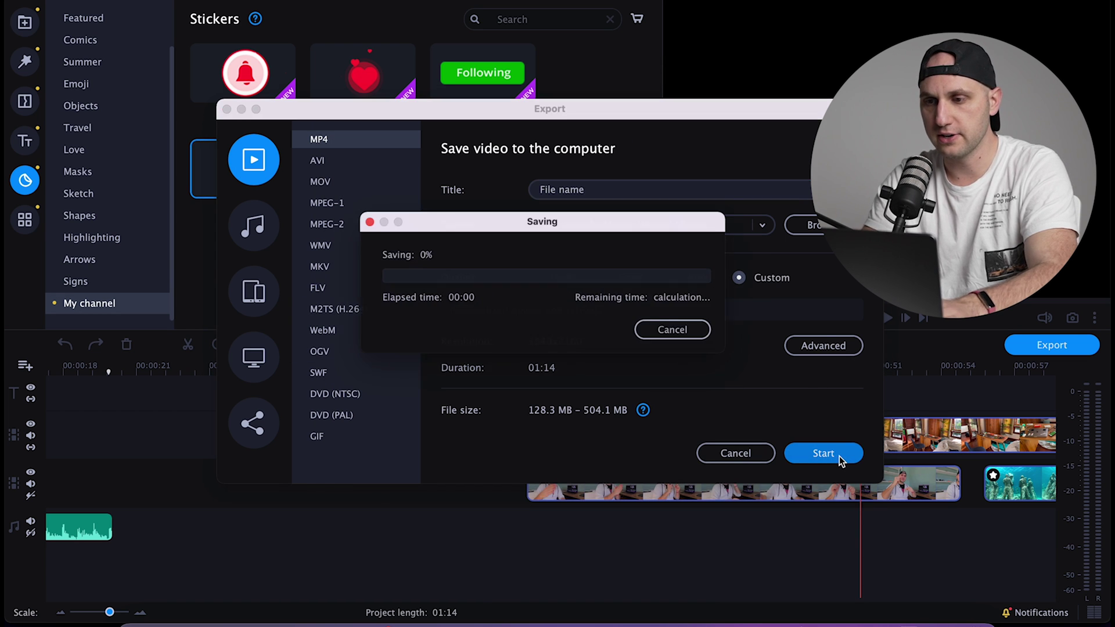